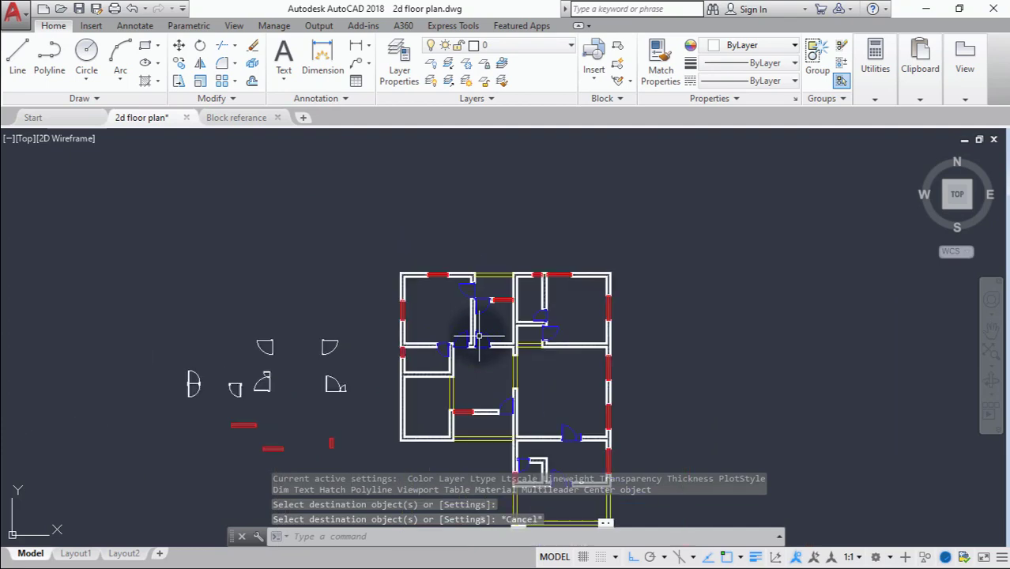
In the Block referance drawing, copy the small furniture frame with all its blocks to the clipboard.
middle_drag(473, 327, 462, 259)
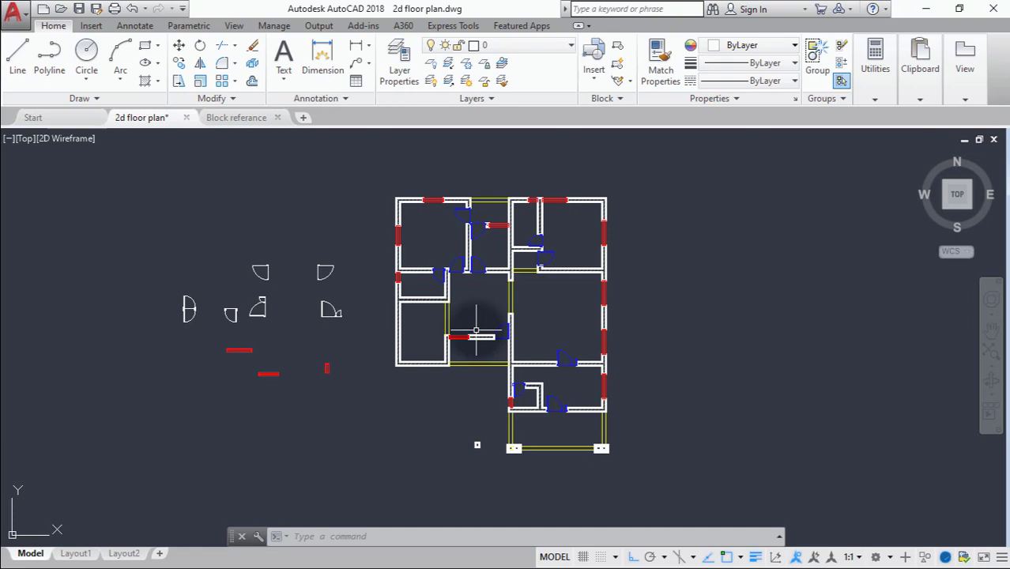
click(254, 117)
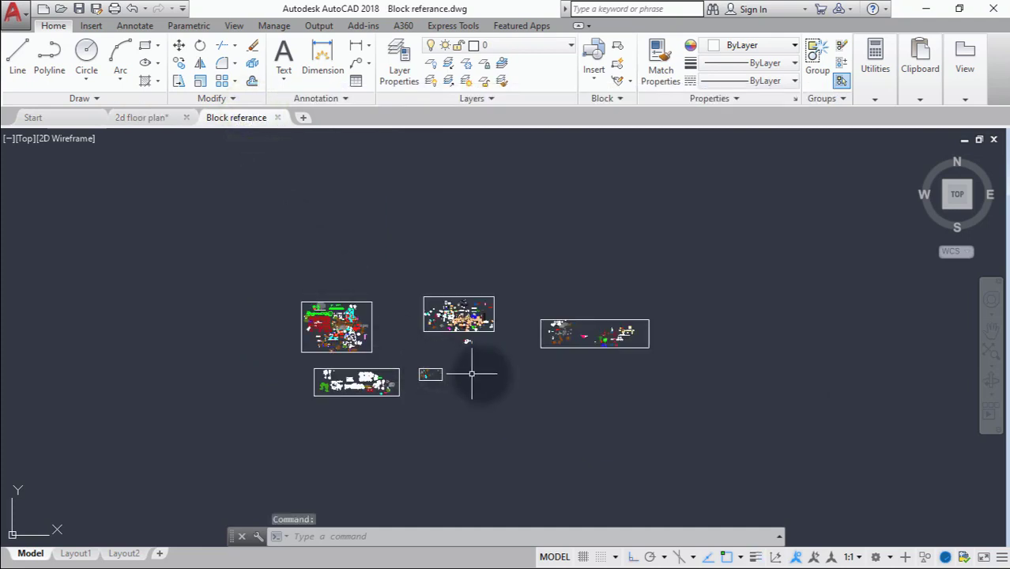
scroll(435, 377, up, 10)
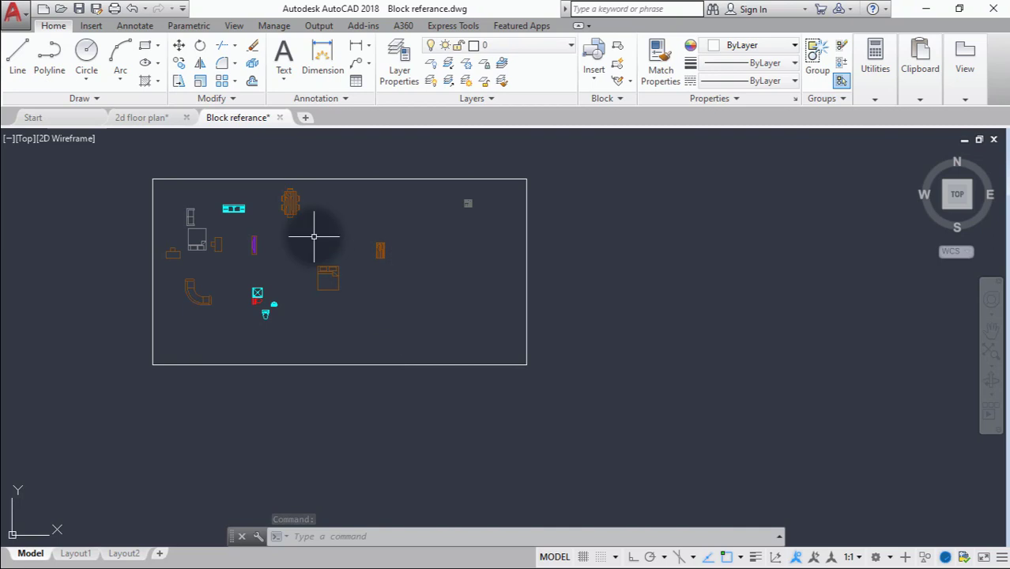
click(577, 157)
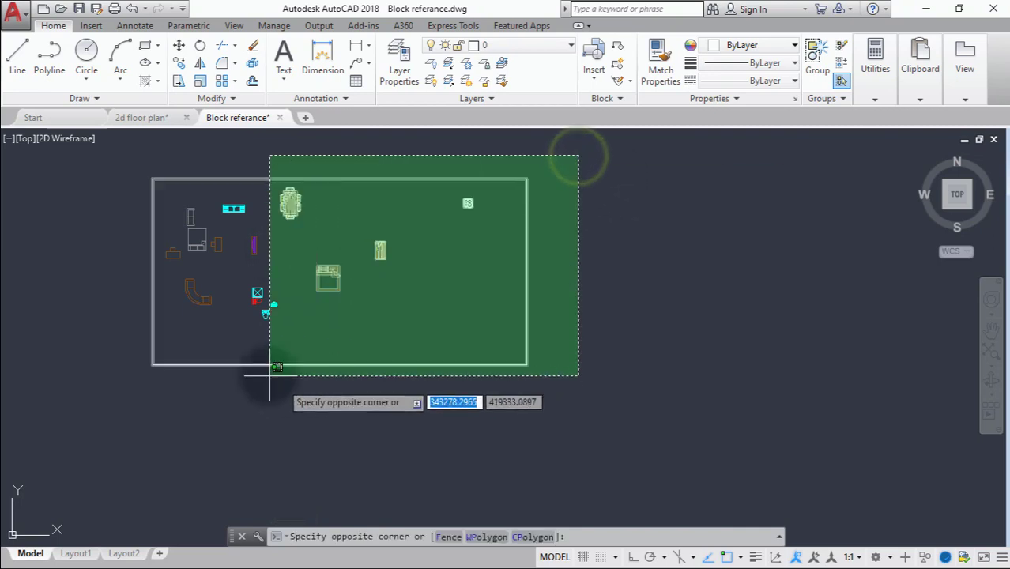
click(118, 426)
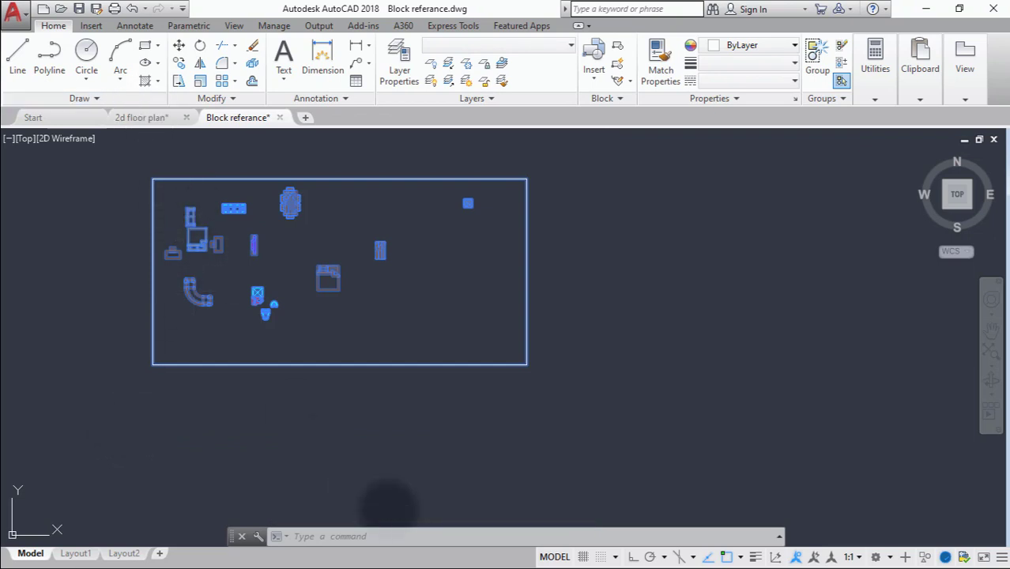
key(ctrl+c)
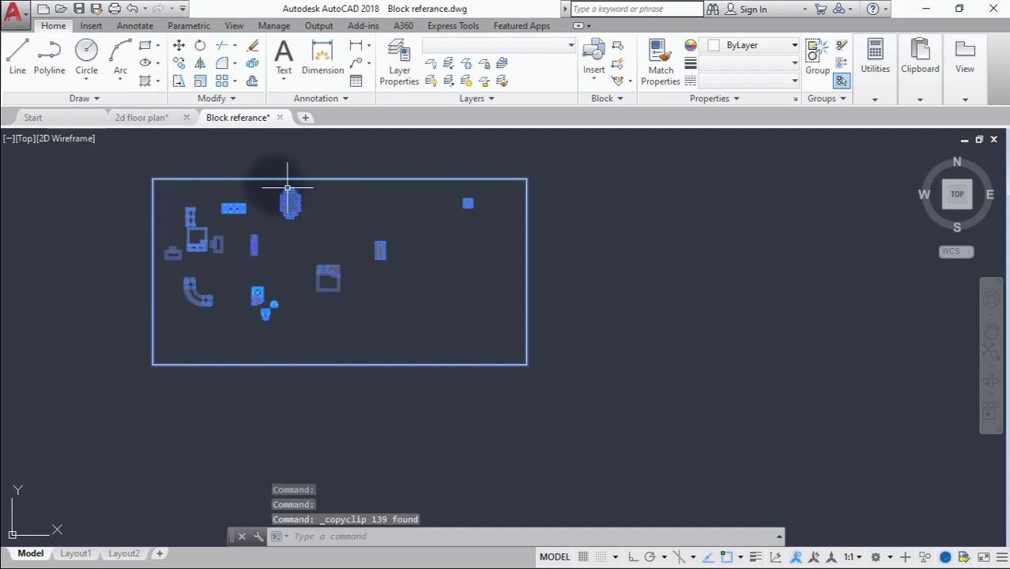
Paste the copied furniture frame into the 2d floor plan drawing, in the empty space right of the plan.
click(143, 118)
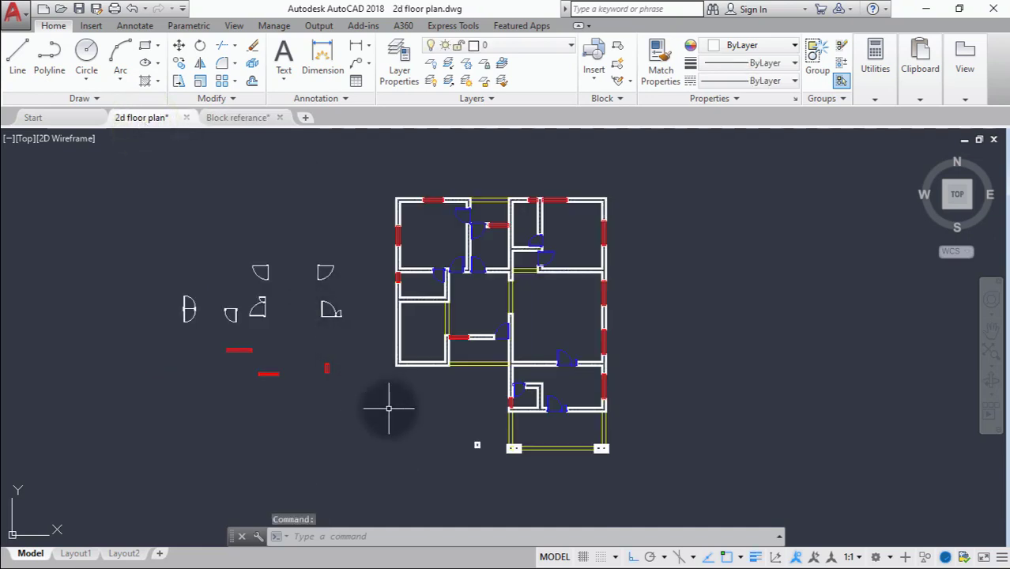
key(ctrl+v)
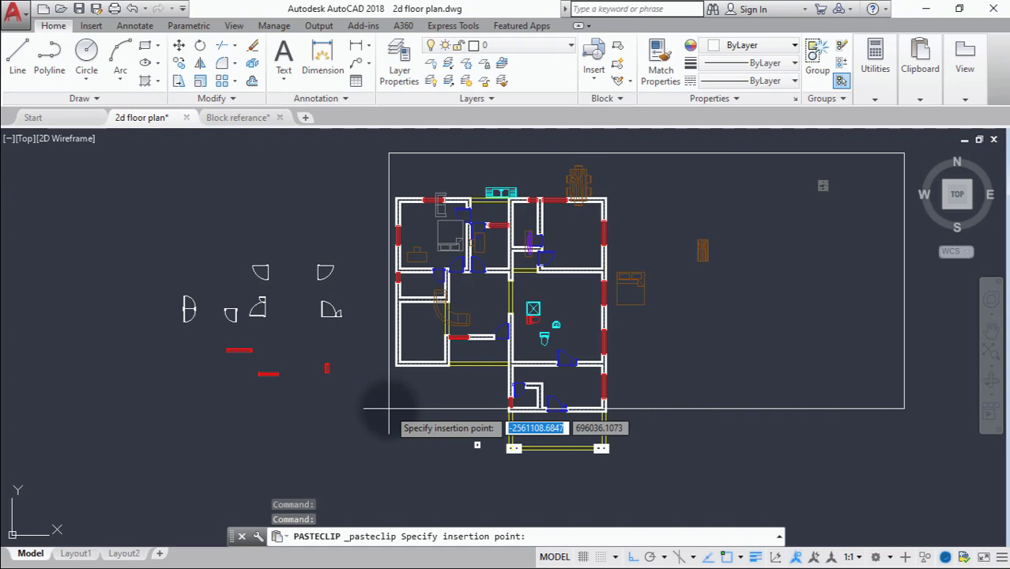
scroll(545, 407, down, 5)
scroll(612, 365, up, 4)
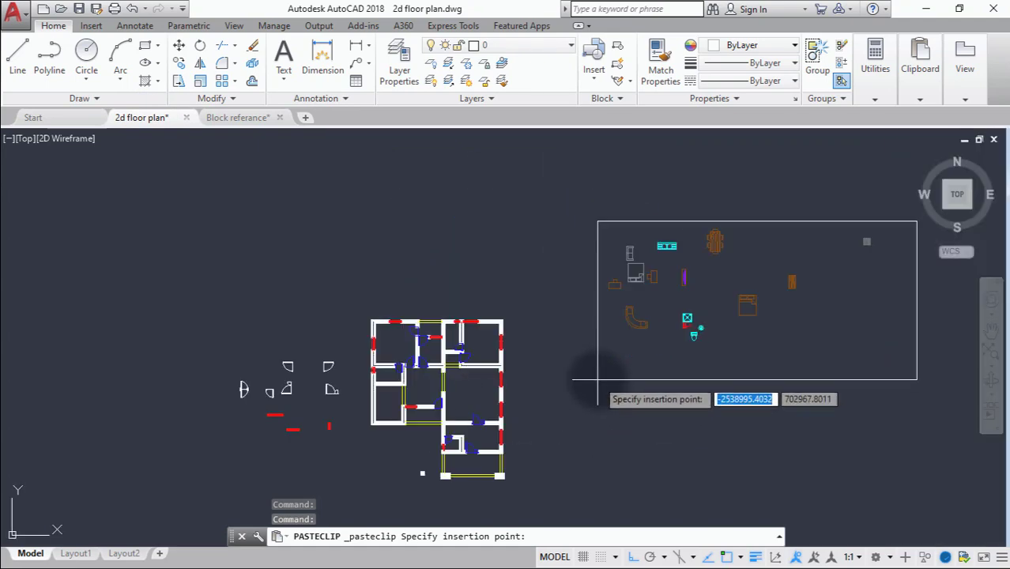
click(574, 391)
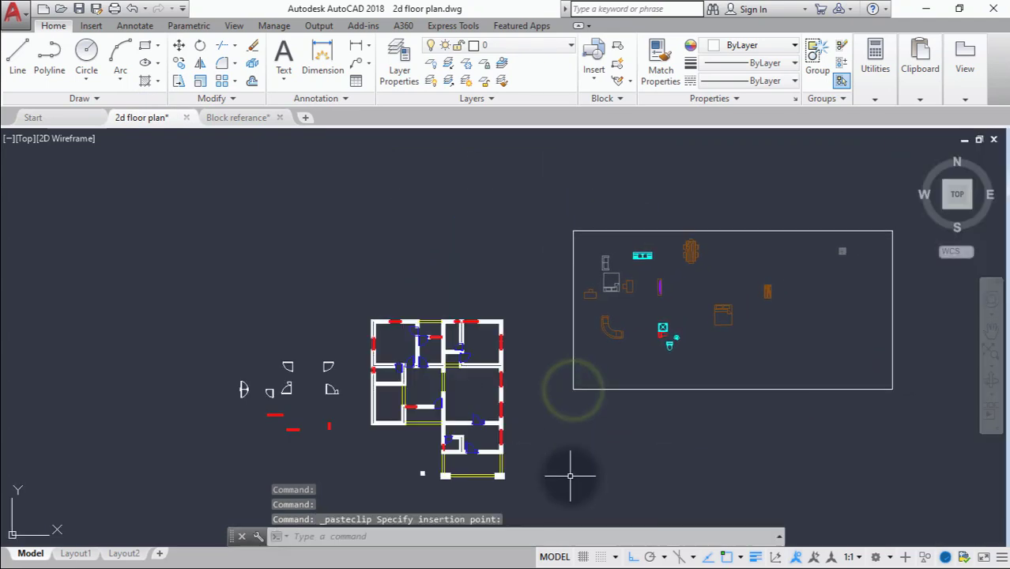
middle_drag(456, 406, 404, 308)
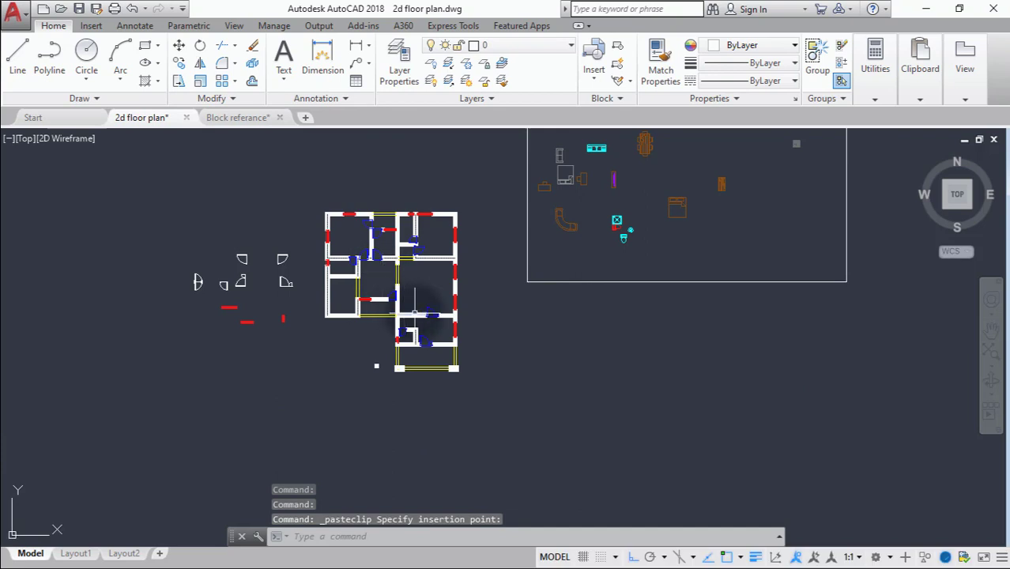
scroll(414, 312, up, 5)
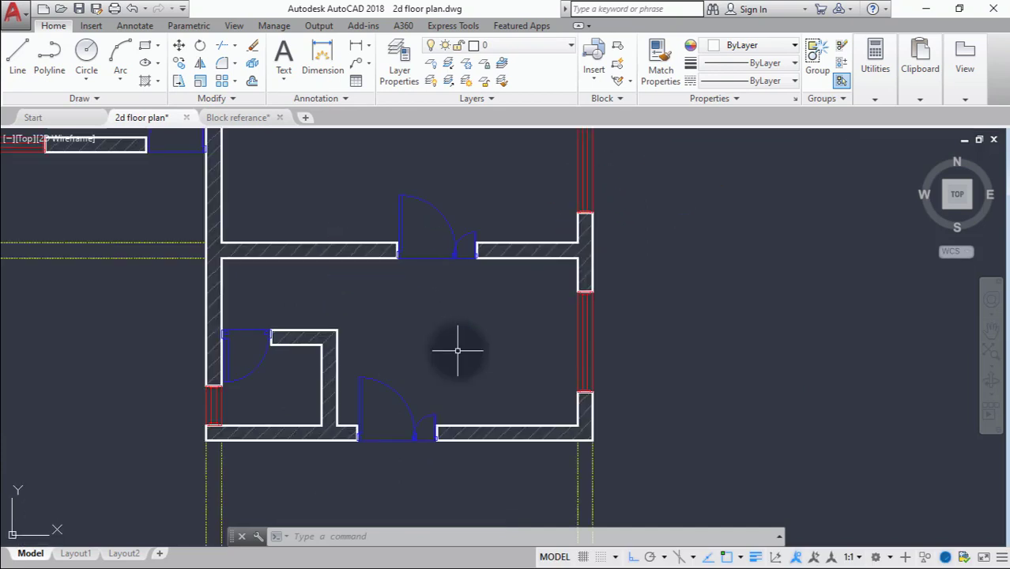
scroll(437, 355, down, 4)
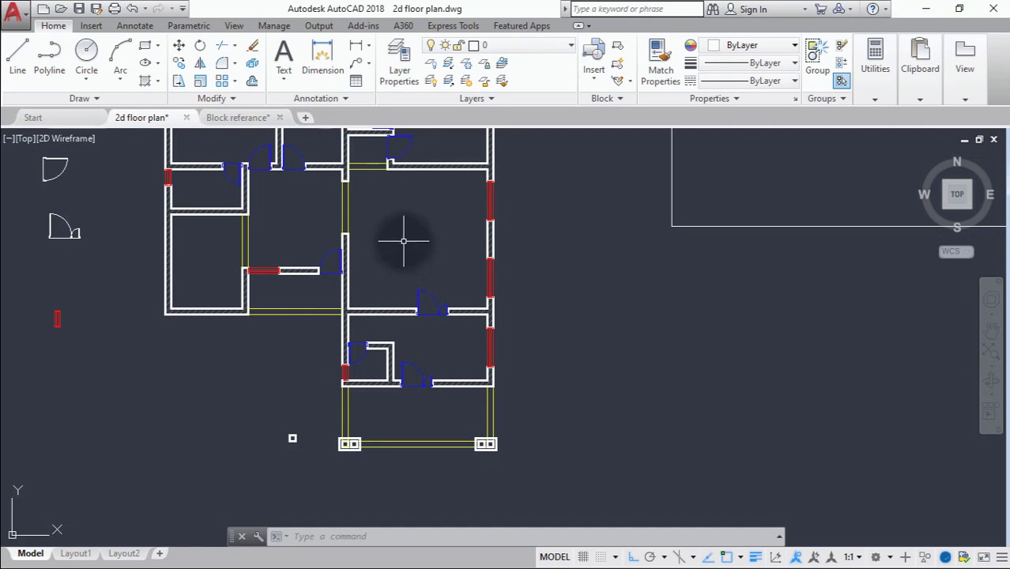
scroll(403, 241, down, 4)
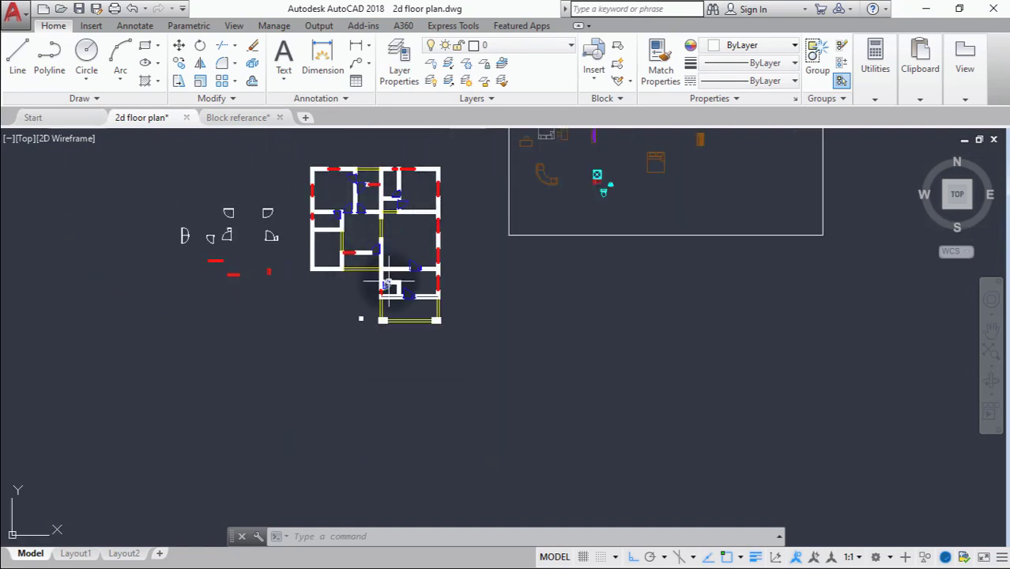
middle_drag(387, 280, 356, 395)
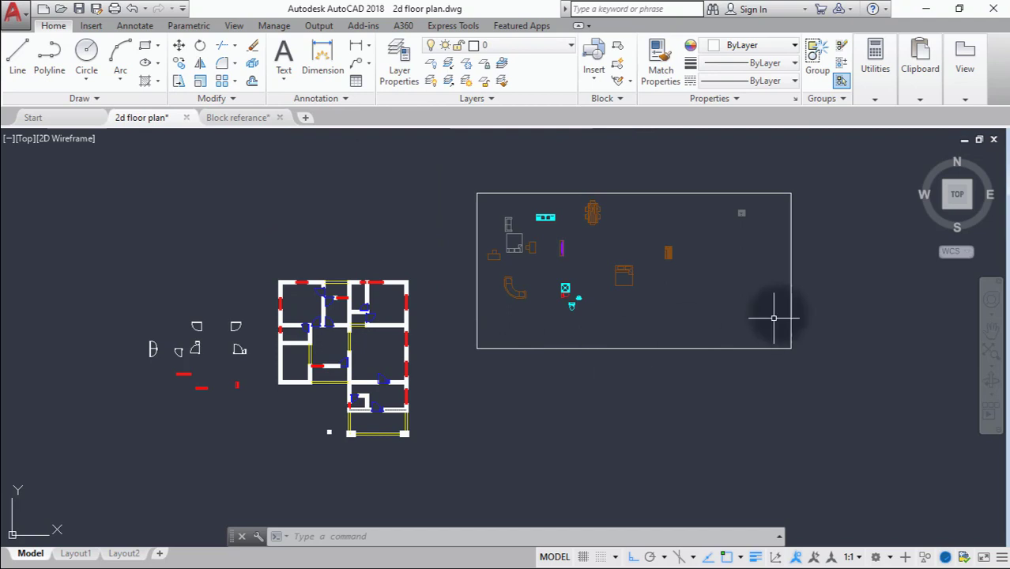
In the Block referance drawing, copy the sofa set with its side tables and coffee table to the clipboard.
click(229, 118)
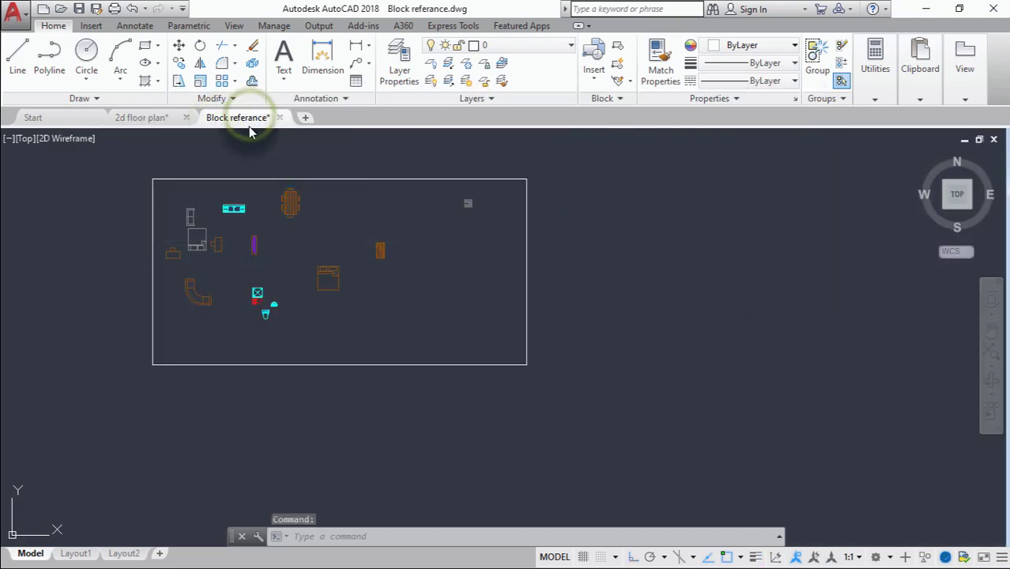
scroll(251, 224, down, 5)
middle_drag(304, 241, 475, 289)
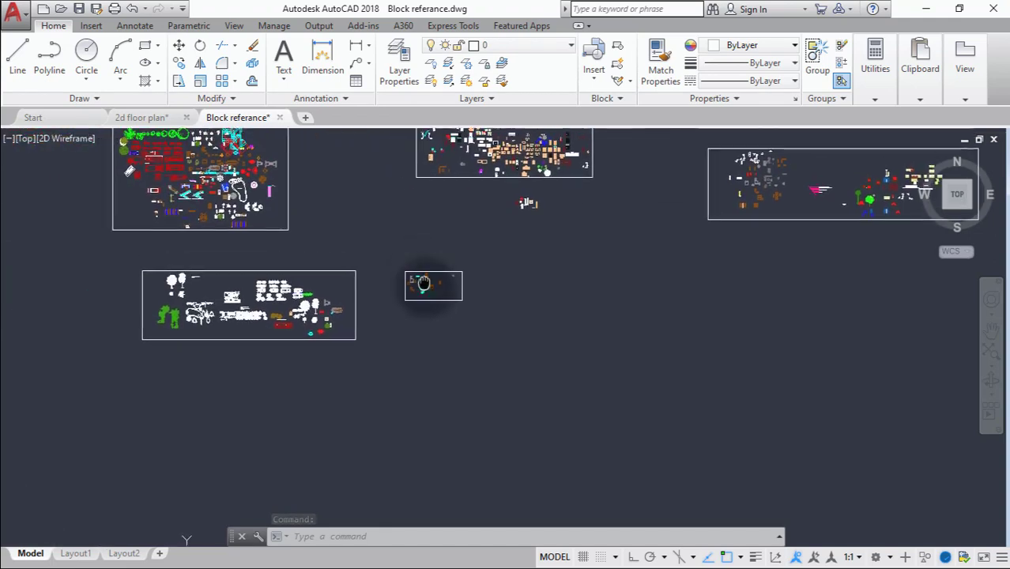
scroll(544, 204, up, 6)
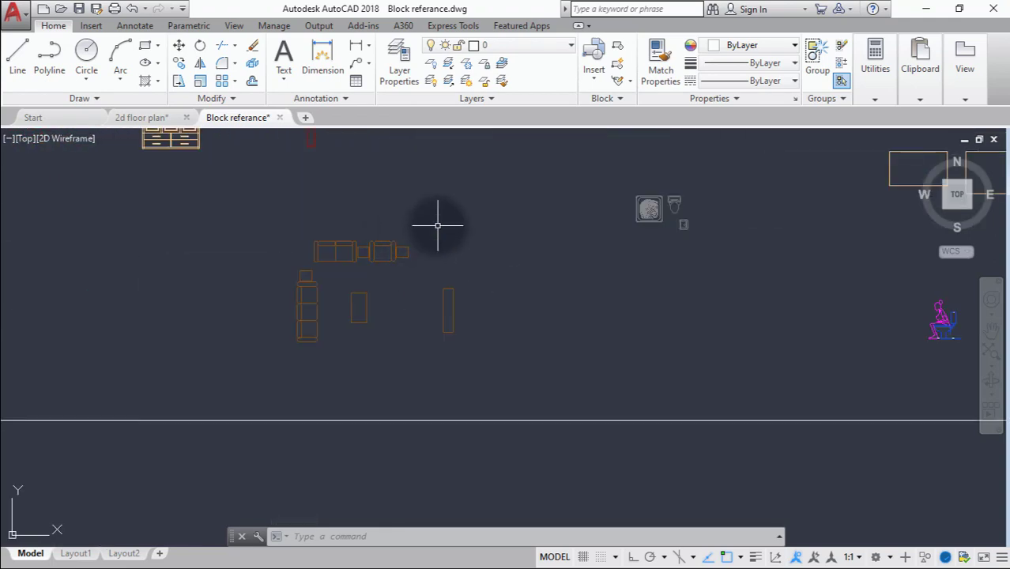
click(435, 225)
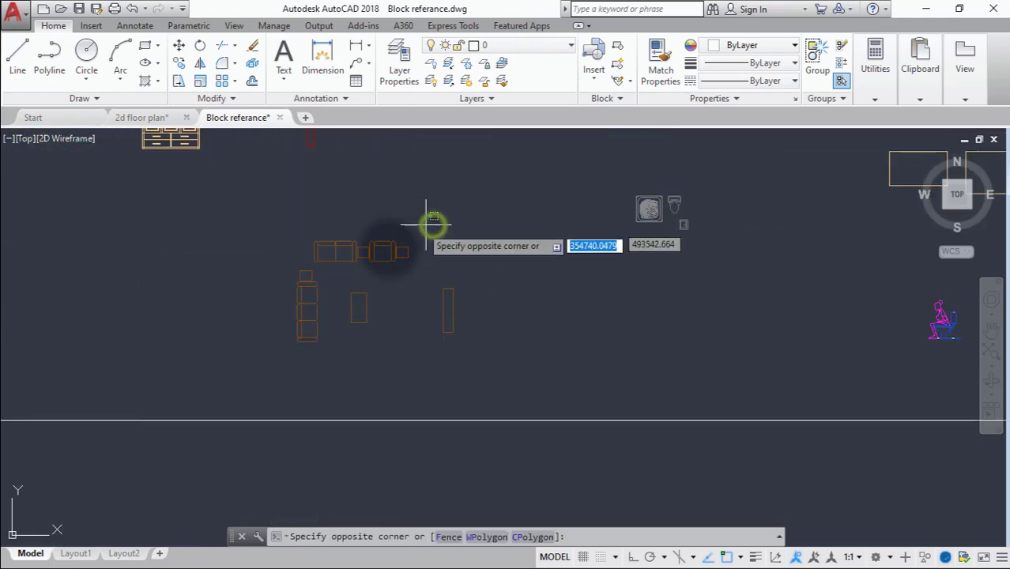
click(252, 370)
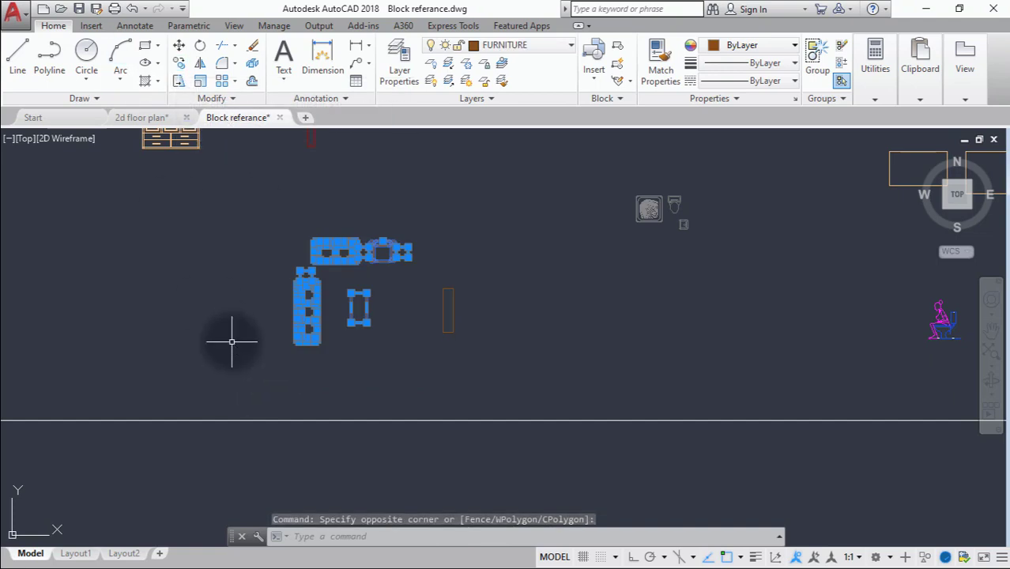
key(ctrl+c)
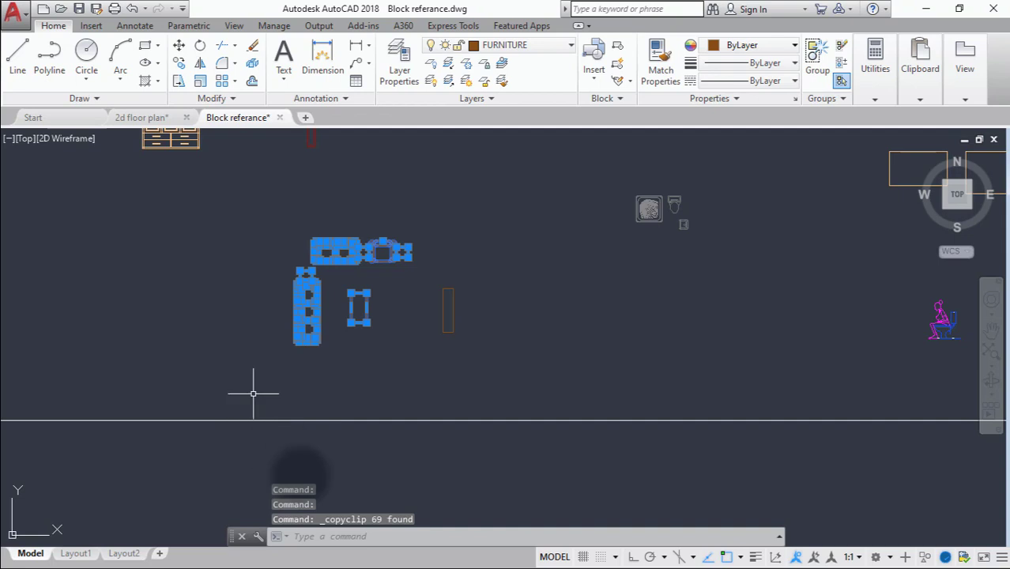
Paste the sofa set into the 2d floor plan drawing, in the empty right part of the furniture frame.
click(143, 117)
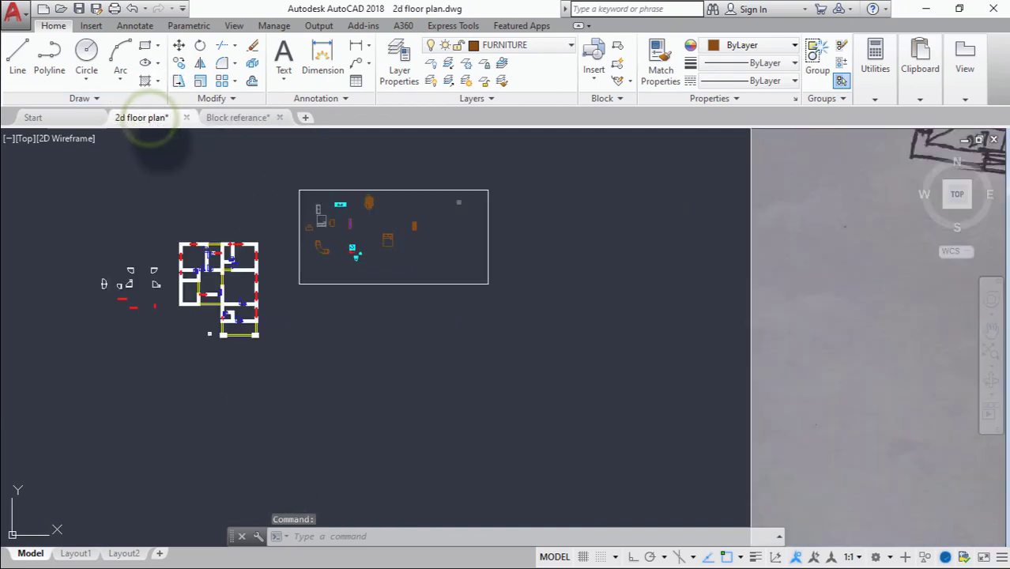
scroll(419, 237, up, 4)
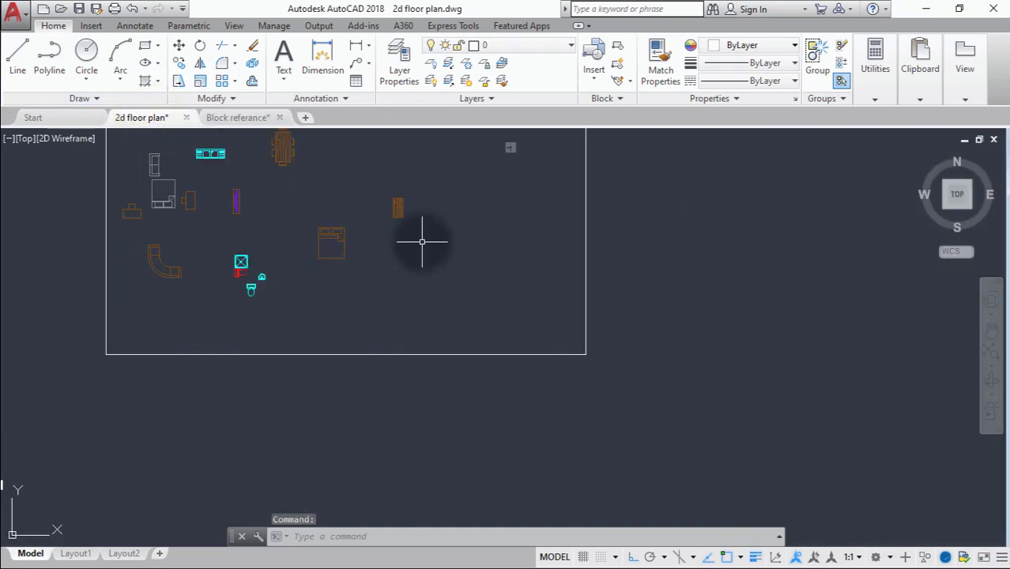
key(ctrl+v)
click(429, 261)
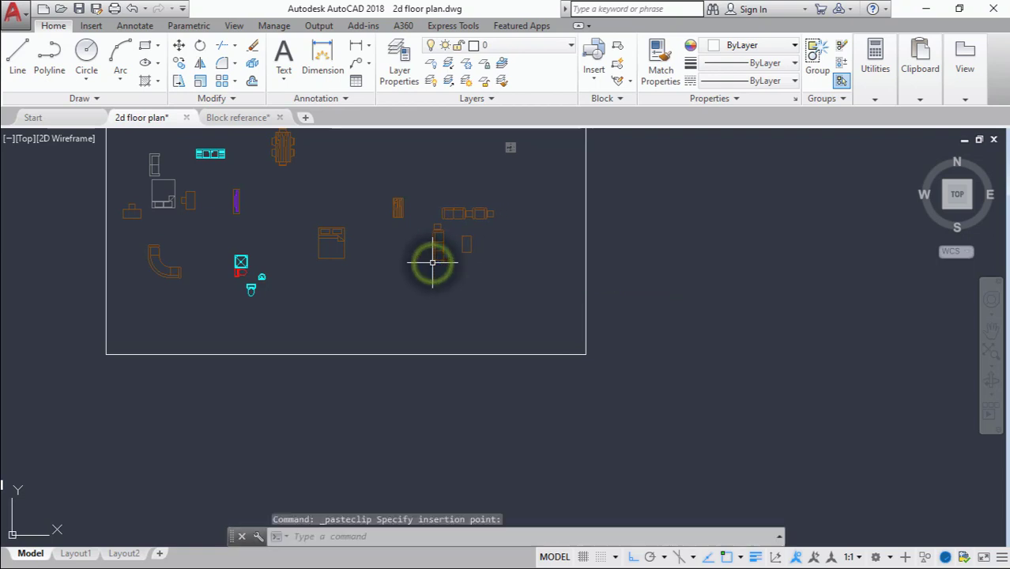
Group all parts of the horizontal two-seat sofa into one object.
scroll(461, 211, up, 6)
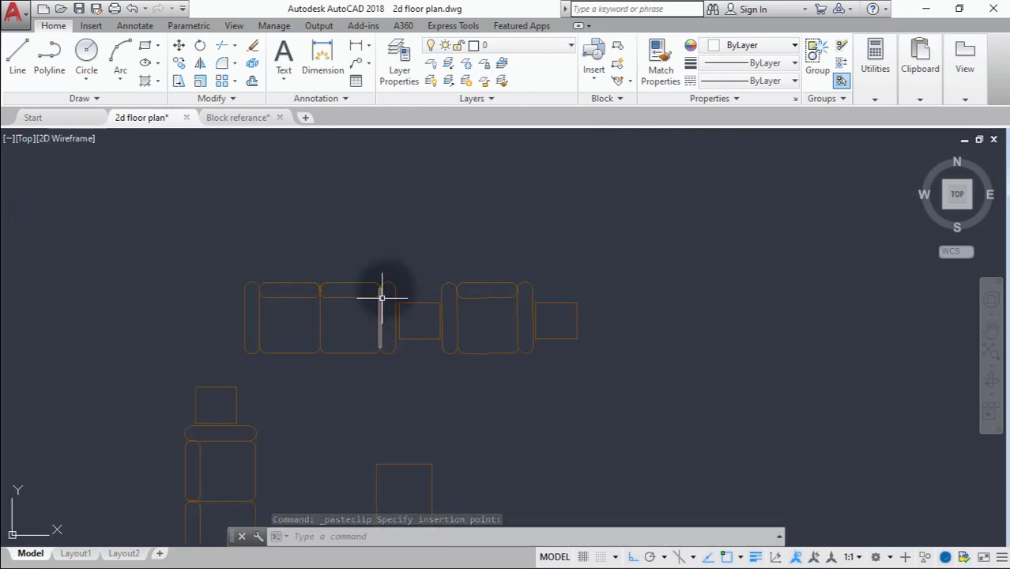
scroll(401, 281, up, 5)
scroll(401, 279, down, 5)
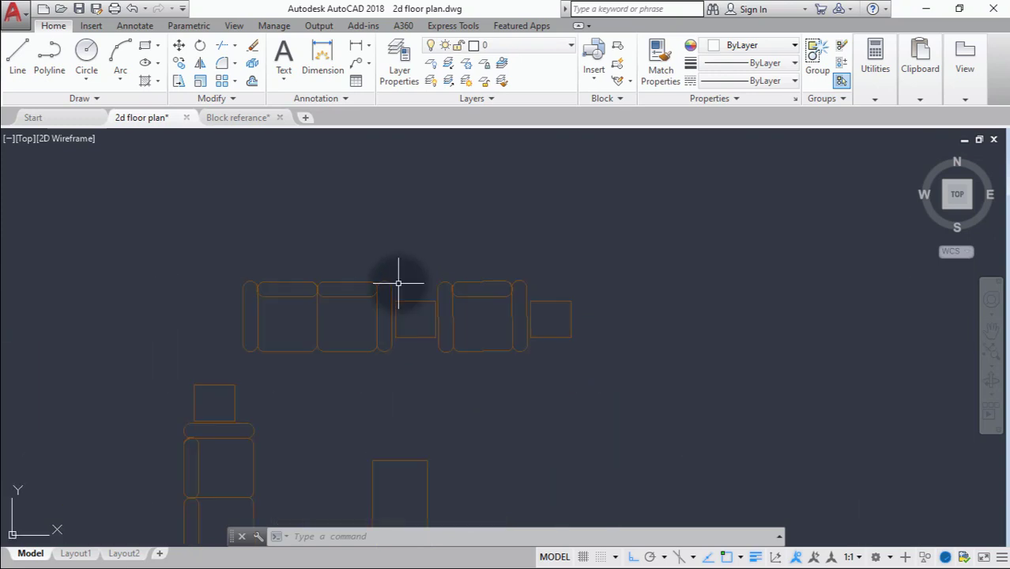
middle_drag(401, 275, 428, 213)
click(429, 213)
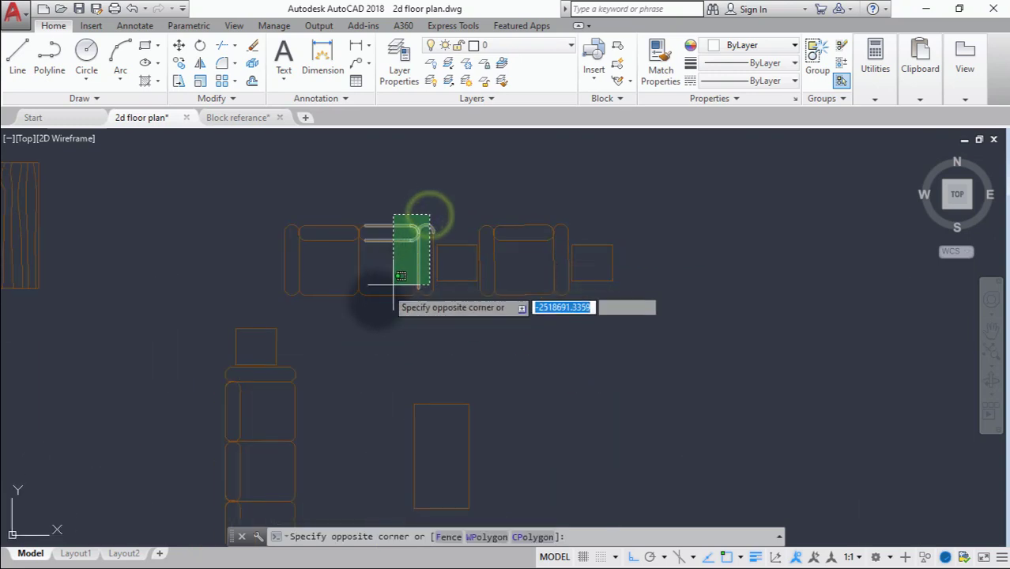
click(275, 321)
scroll(424, 242, up, 4)
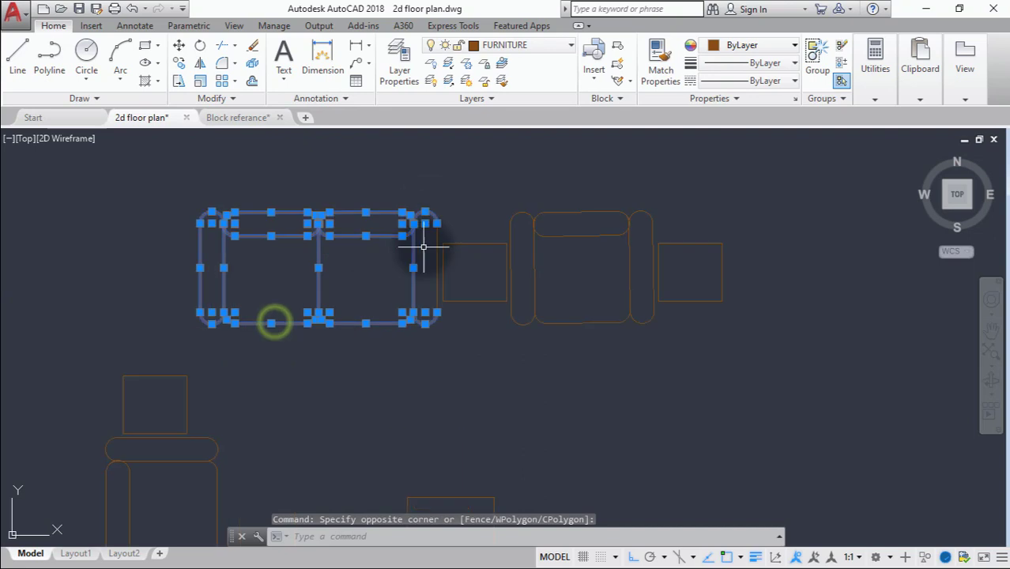
key(Return)
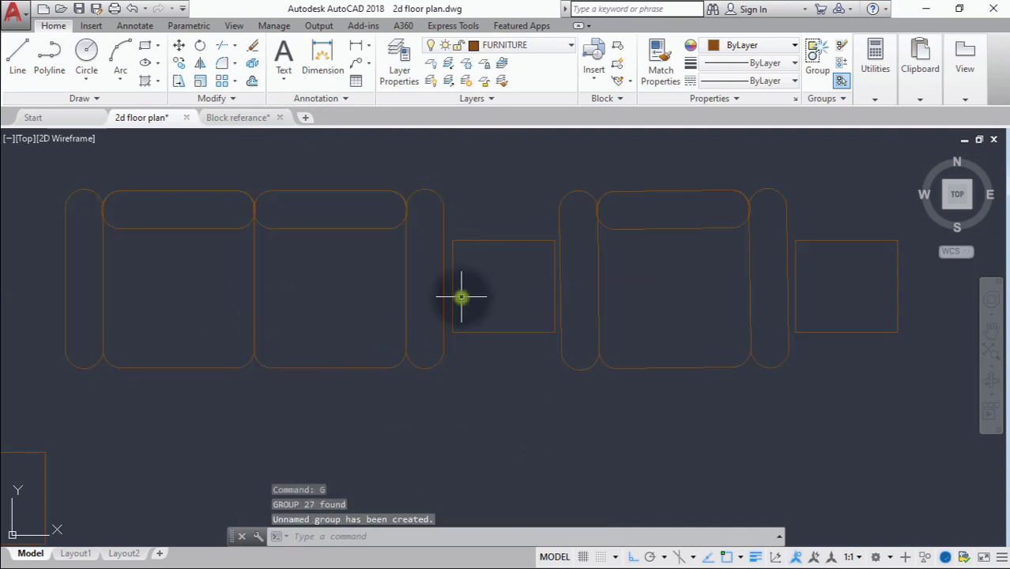
click(796, 161)
click(589, 355)
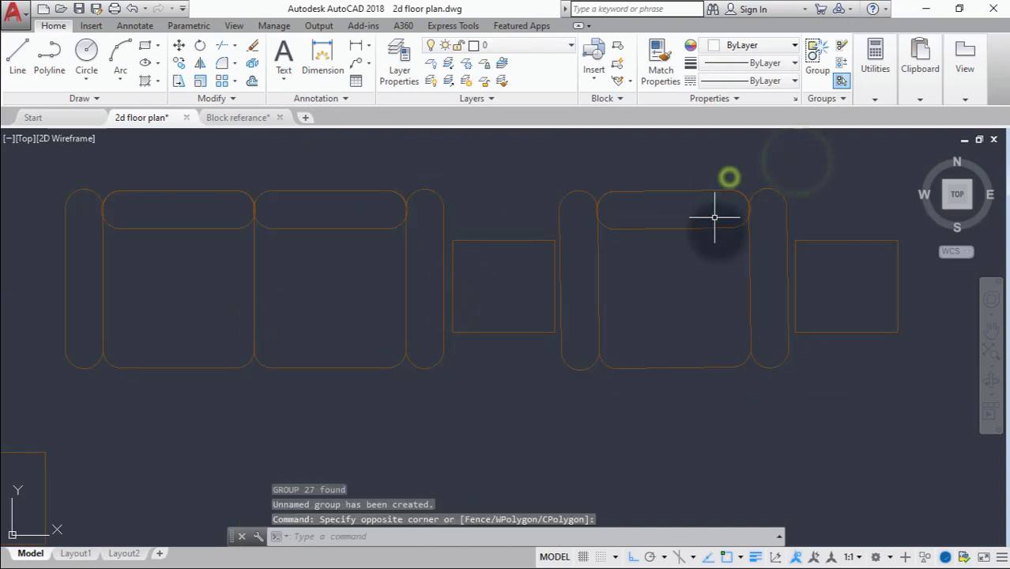
key(Escape)
Group the parts of the vertical three-seat sofa into one object.
scroll(343, 394, down, 5)
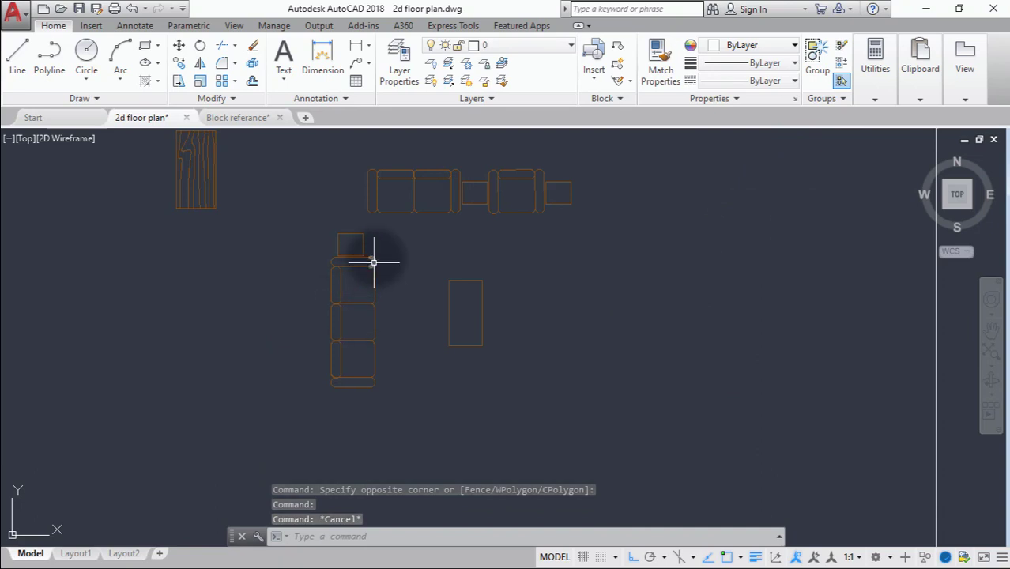
click(378, 239)
click(291, 411)
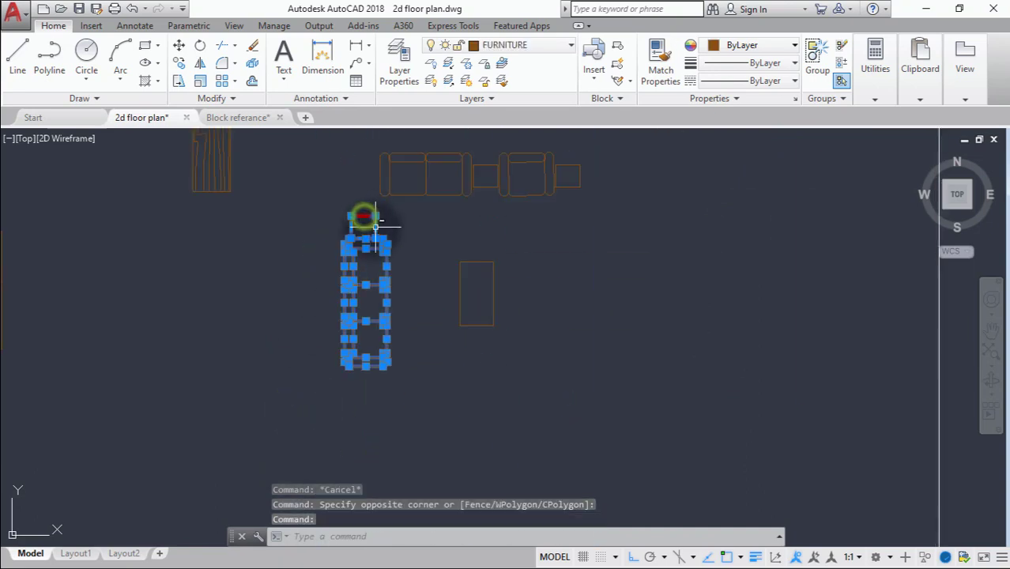
scroll(367, 219, up, 5)
text(G)
key(Return)
scroll(353, 346, down, 6)
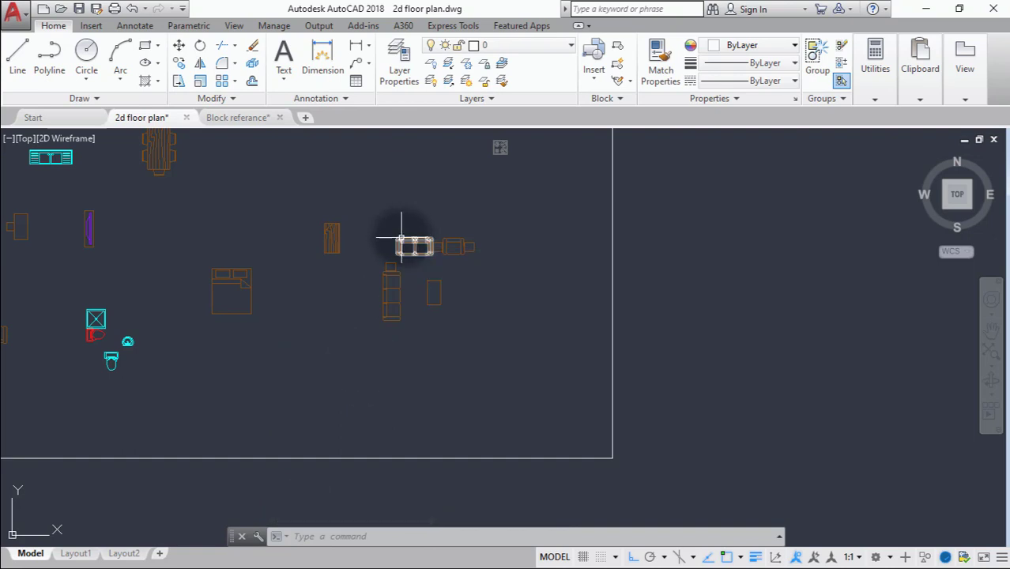
Copy the grouped two-seat sofa, without its side table, to the empty area just outside the lower-right corner of the floor plan.
click(177, 62)
scroll(431, 252, up, 8)
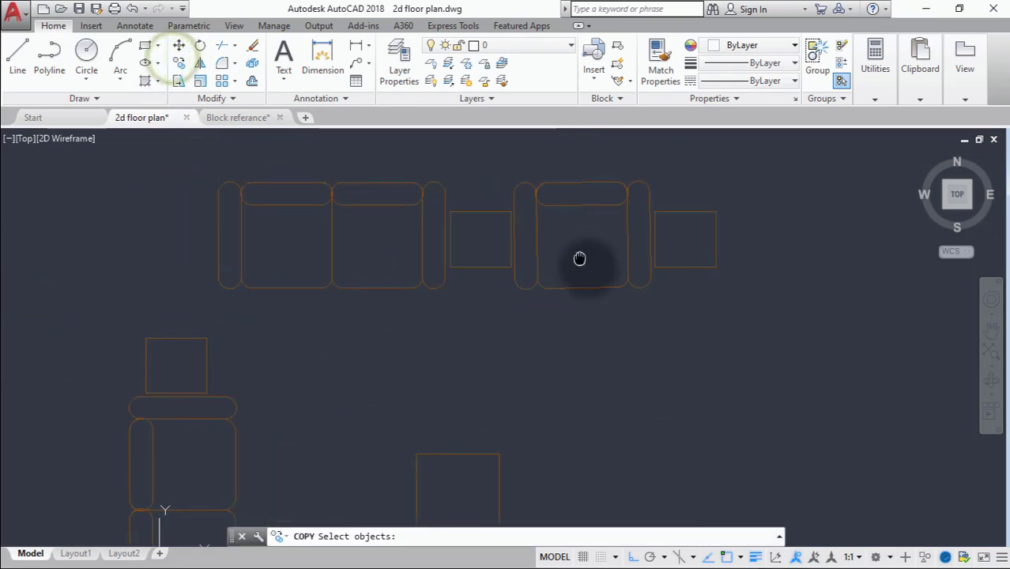
scroll(474, 229, down, 1)
click(470, 191)
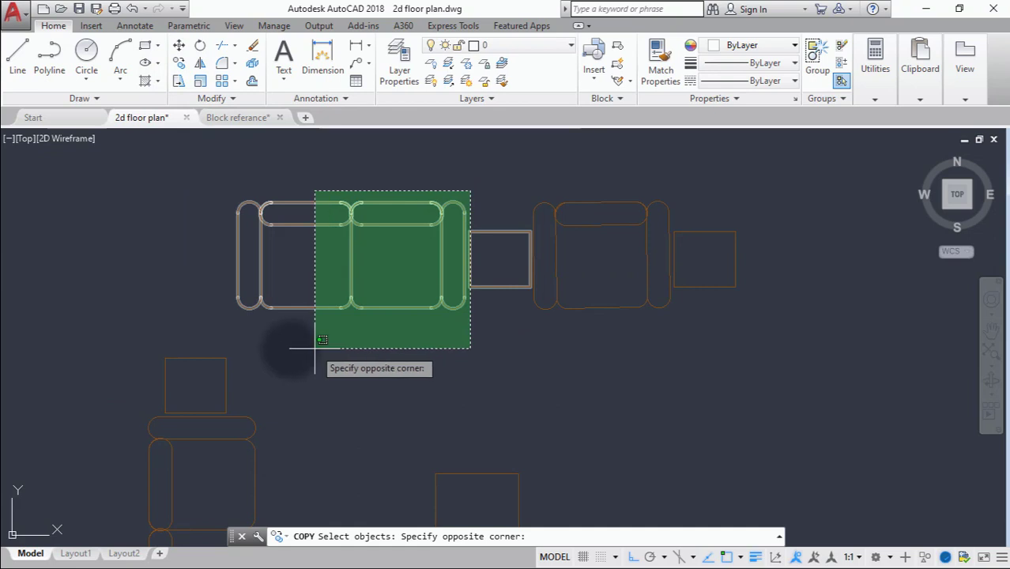
click(229, 336)
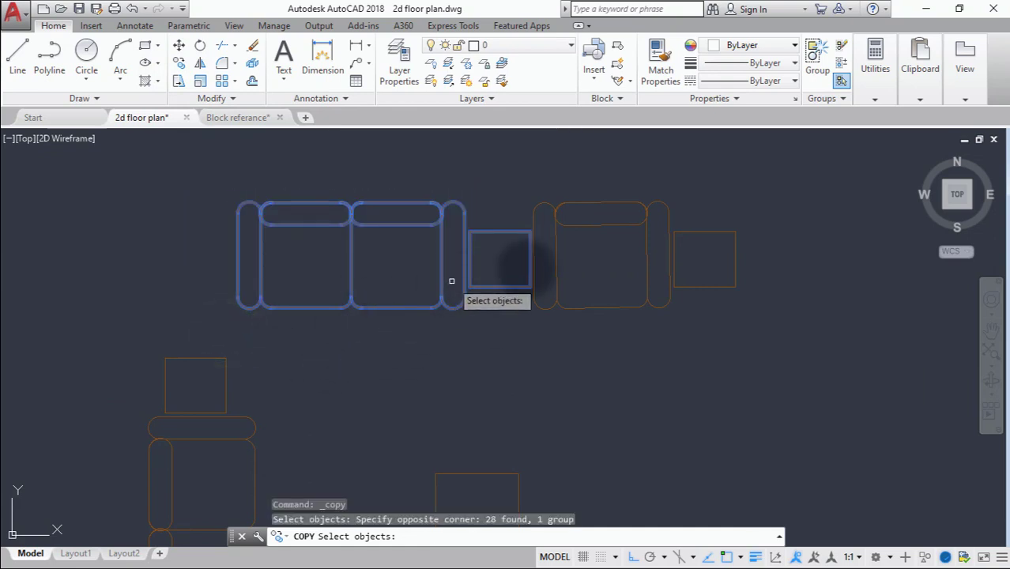
shift+click(514, 283)
right_click(300, 276)
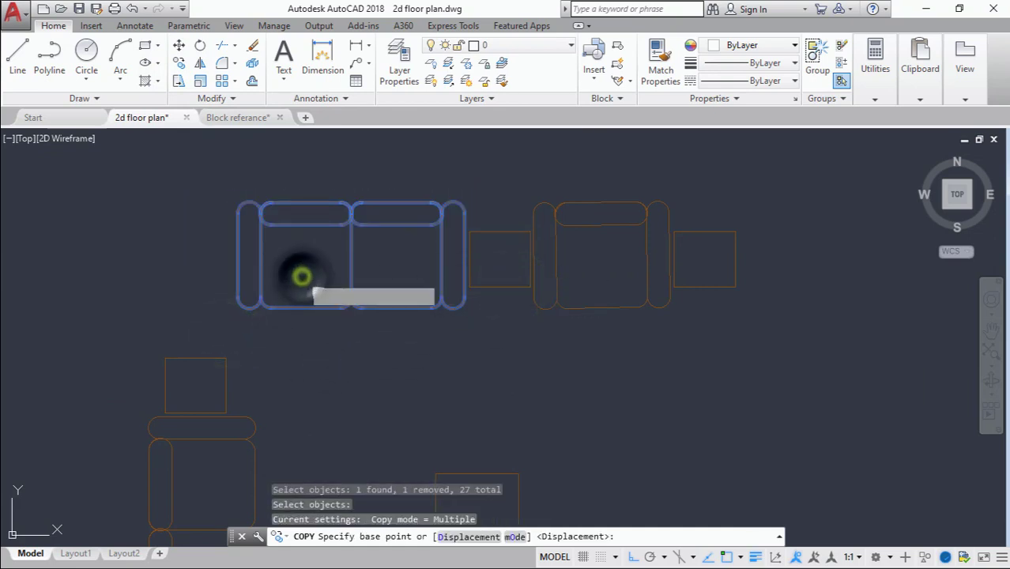
click(294, 271)
scroll(413, 218, down, 5)
scroll(452, 259, down, 5)
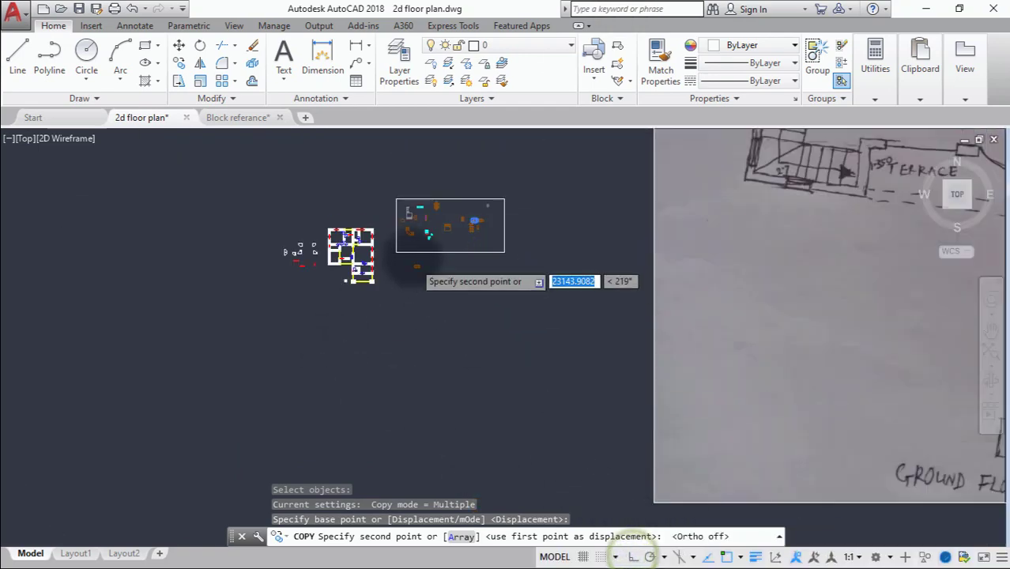
scroll(348, 269, up, 6)
scroll(588, 365, down, 3)
scroll(563, 369, up, 3)
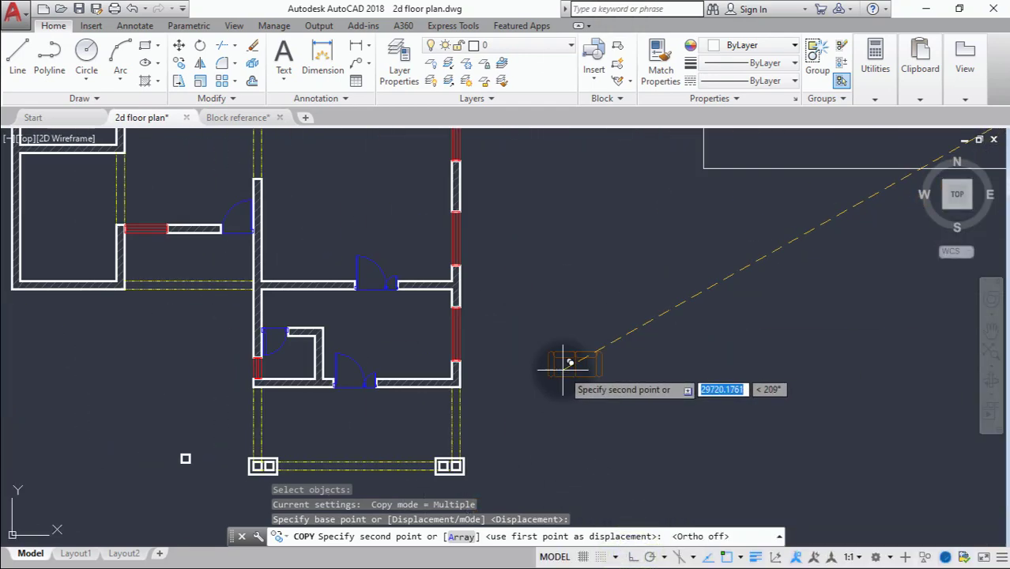
click(510, 414)
key(Escape)
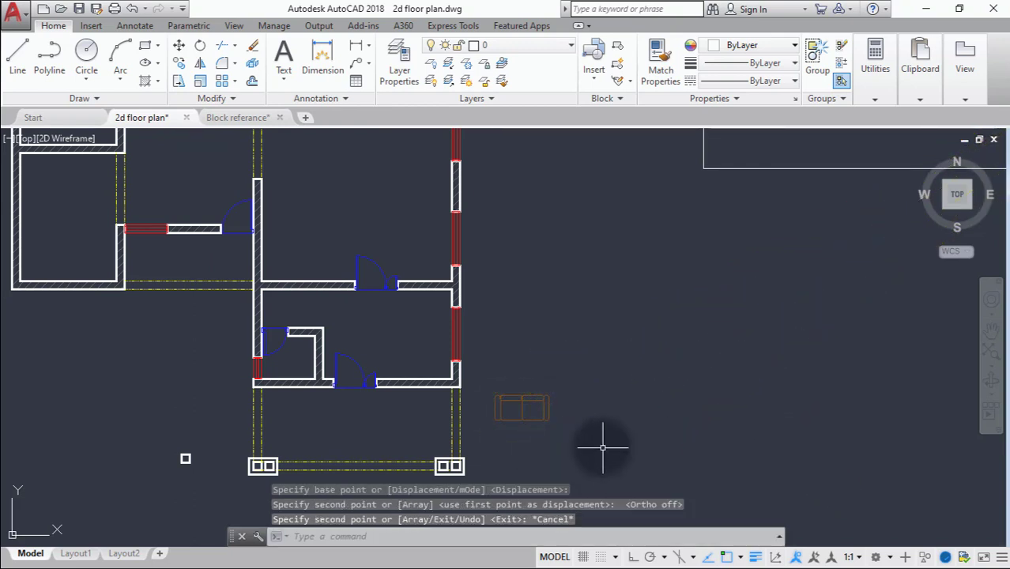
Rotate the sofa copy beside the floor plan by 180 degrees with Ortho on, so its backrest faces down.
text(ro)
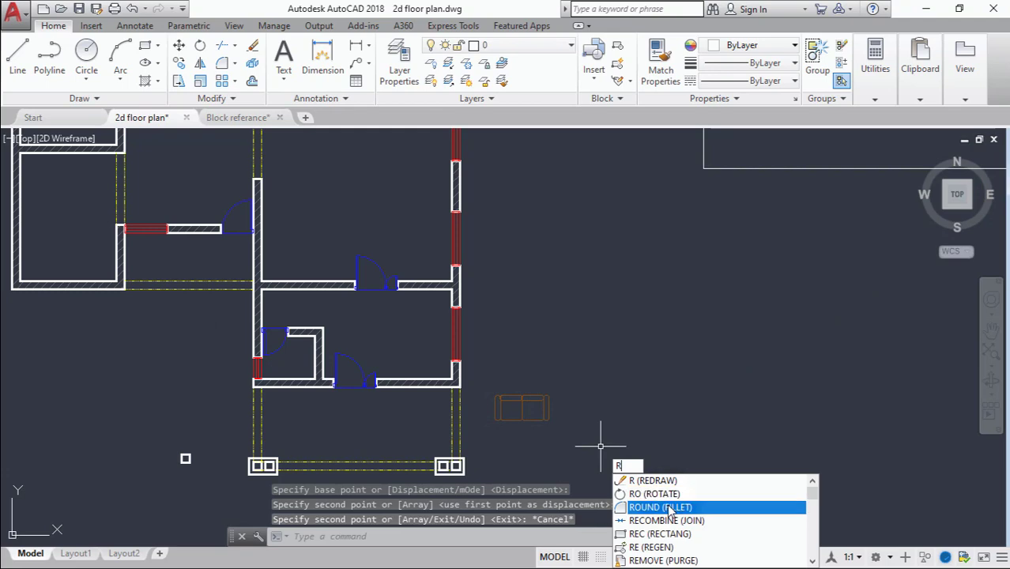
click(666, 491)
click(543, 401)
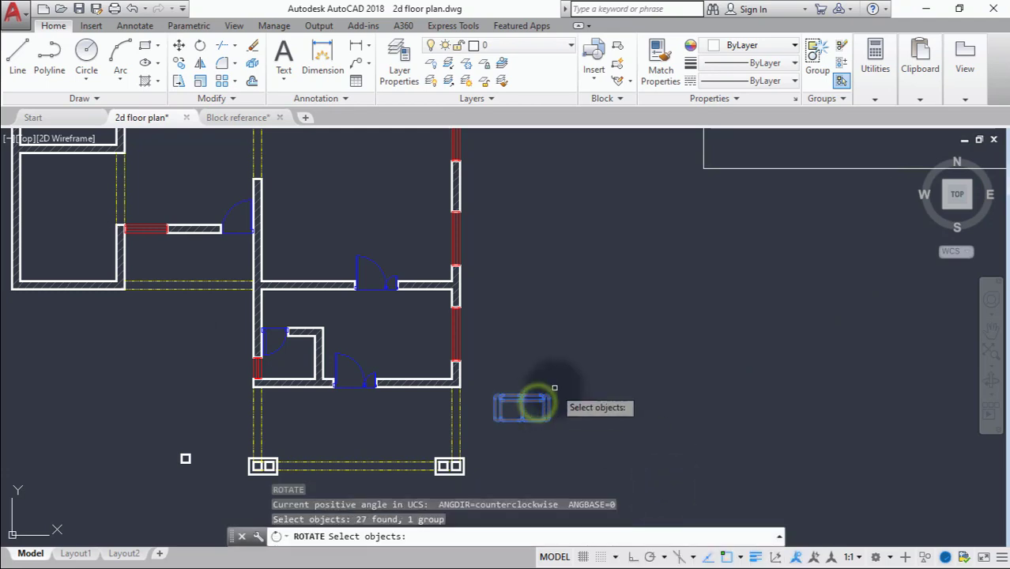
key(Return)
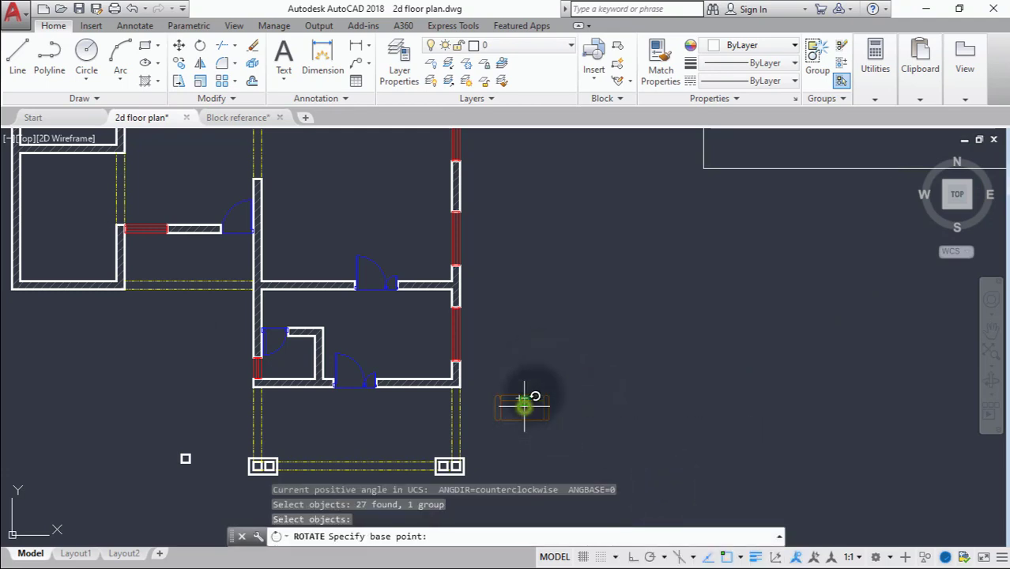
click(523, 402)
click(633, 557)
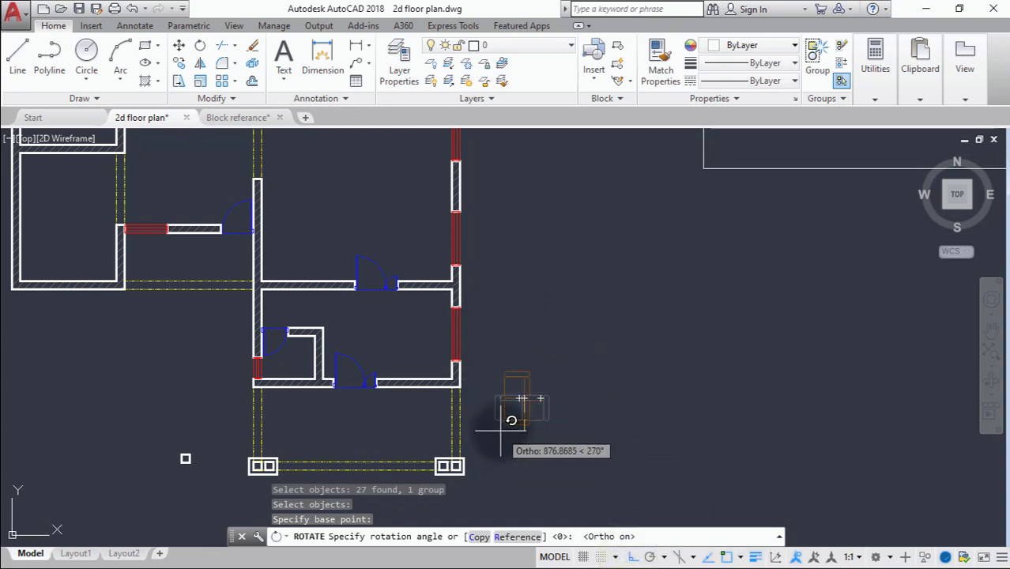
click(480, 408)
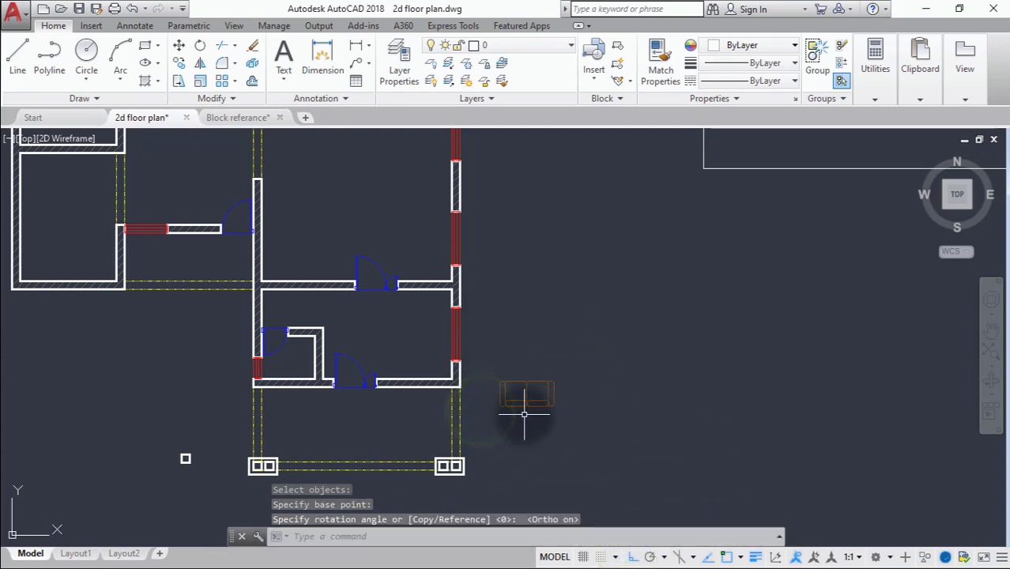
With Ortho off, copy the rotated sofa into the plan's lower-right room, along the bottom wall between the entrance door and window.
click(178, 63)
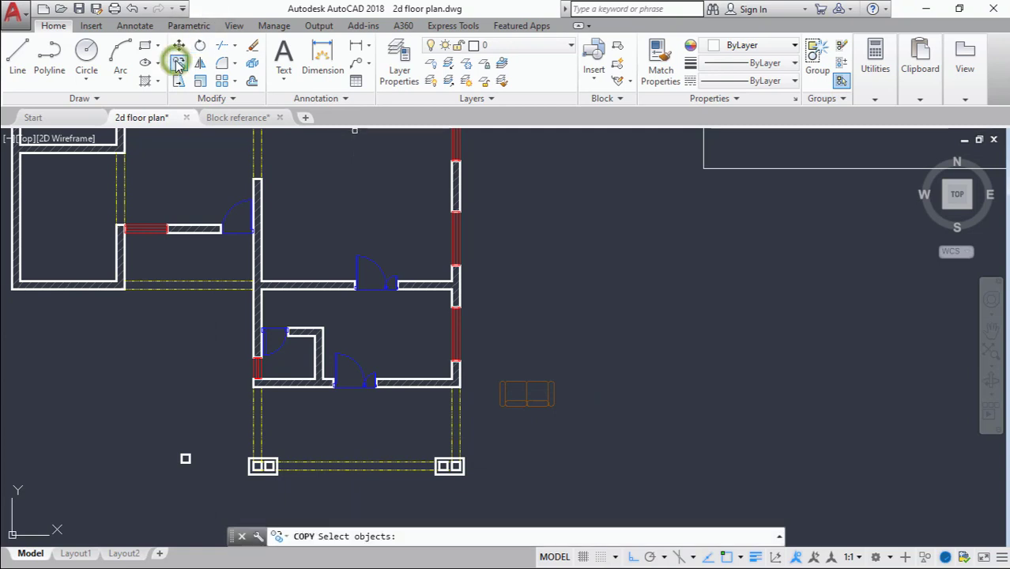
click(541, 399)
key(Return)
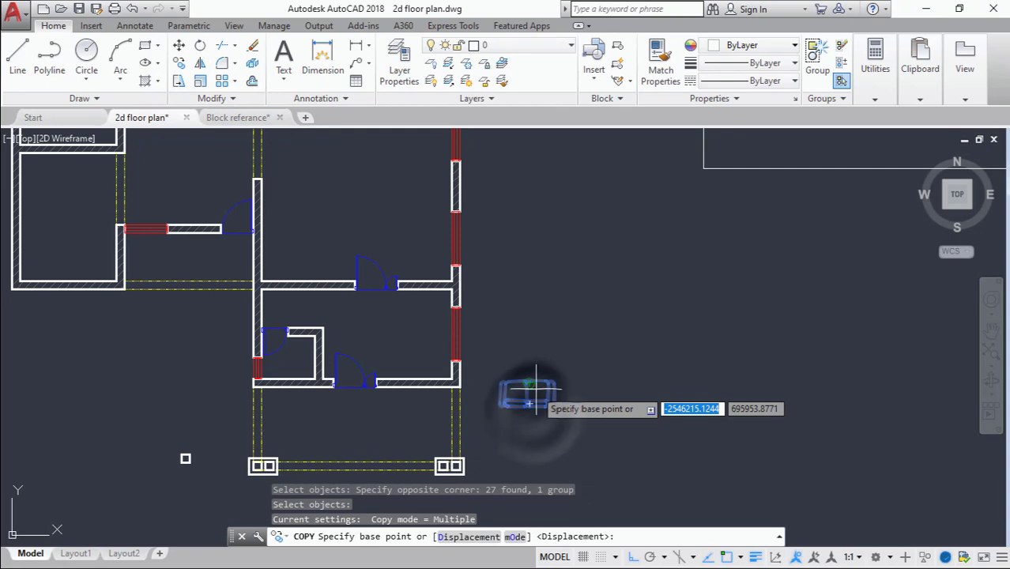
scroll(524, 385, up, 4)
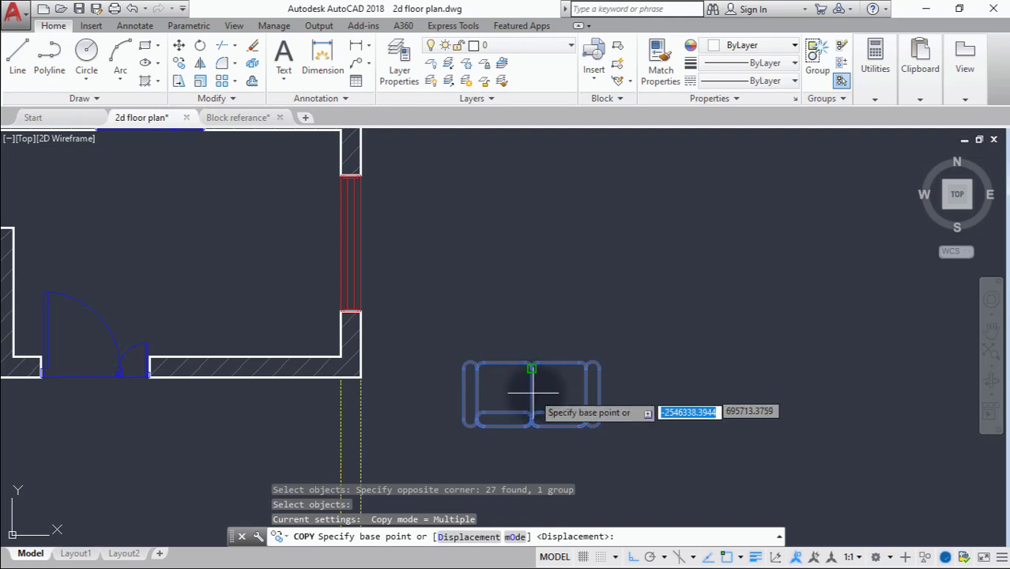
click(547, 393)
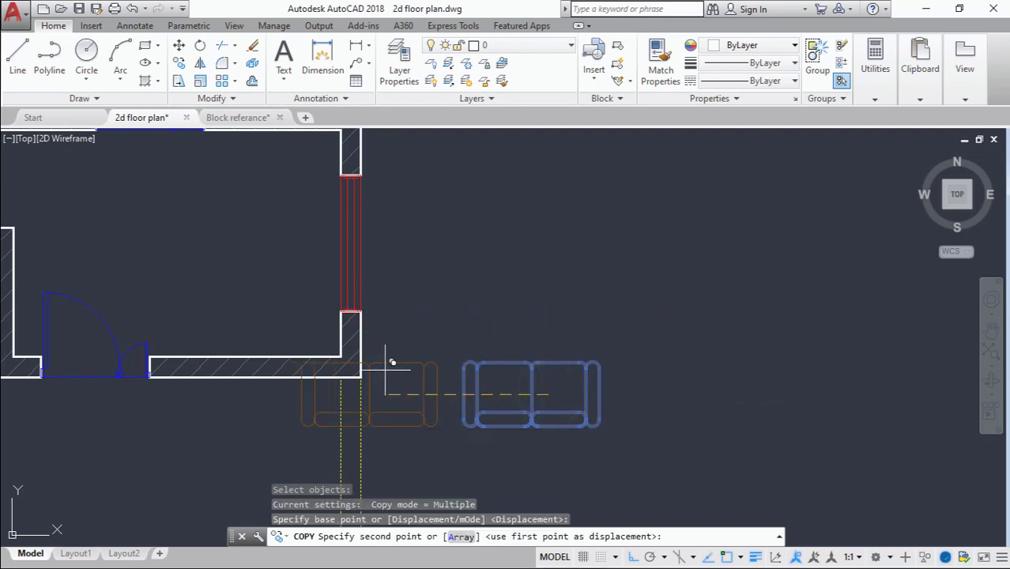
click(632, 557)
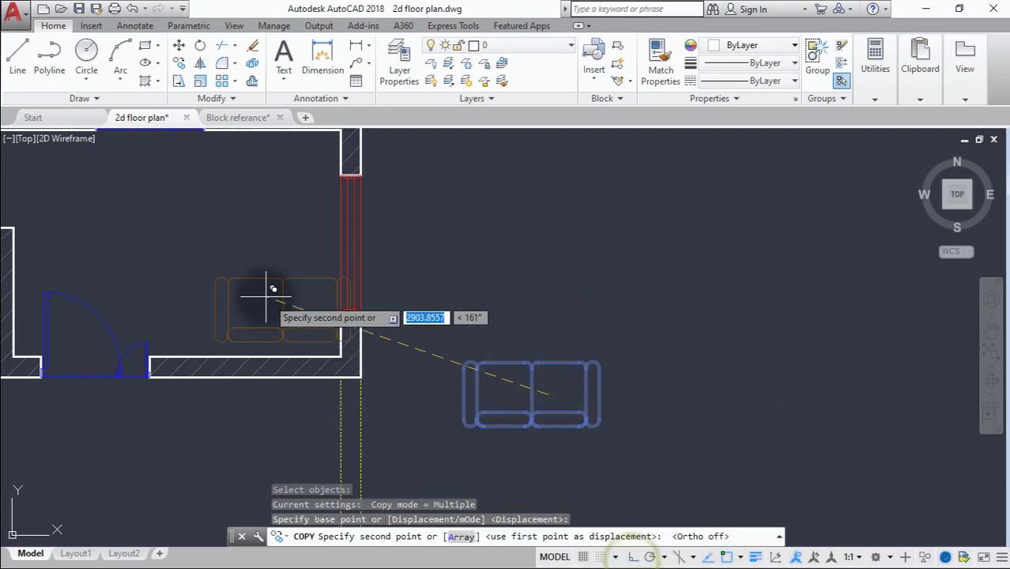
scroll(269, 307, down, 2)
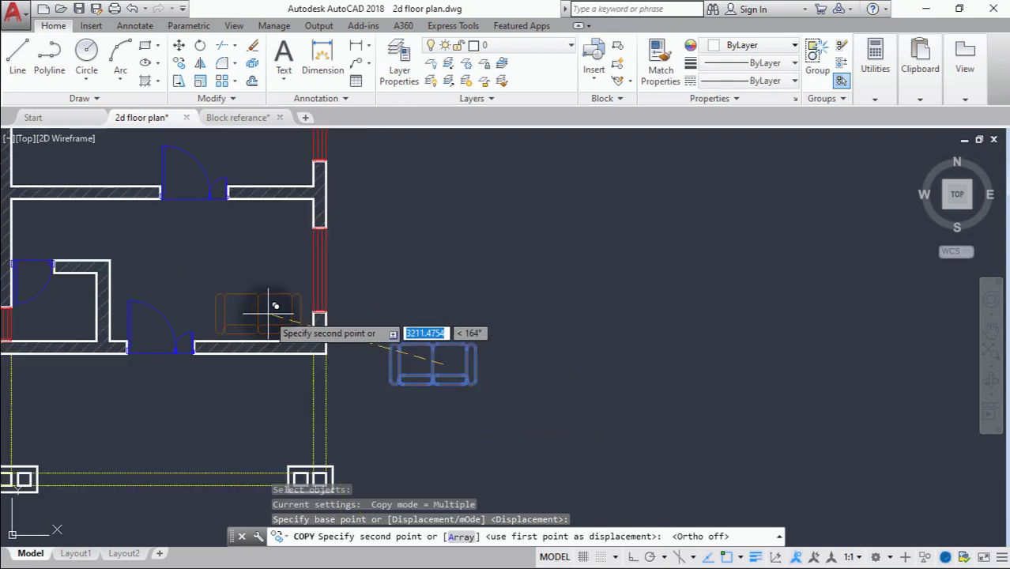
scroll(269, 313, up, 1)
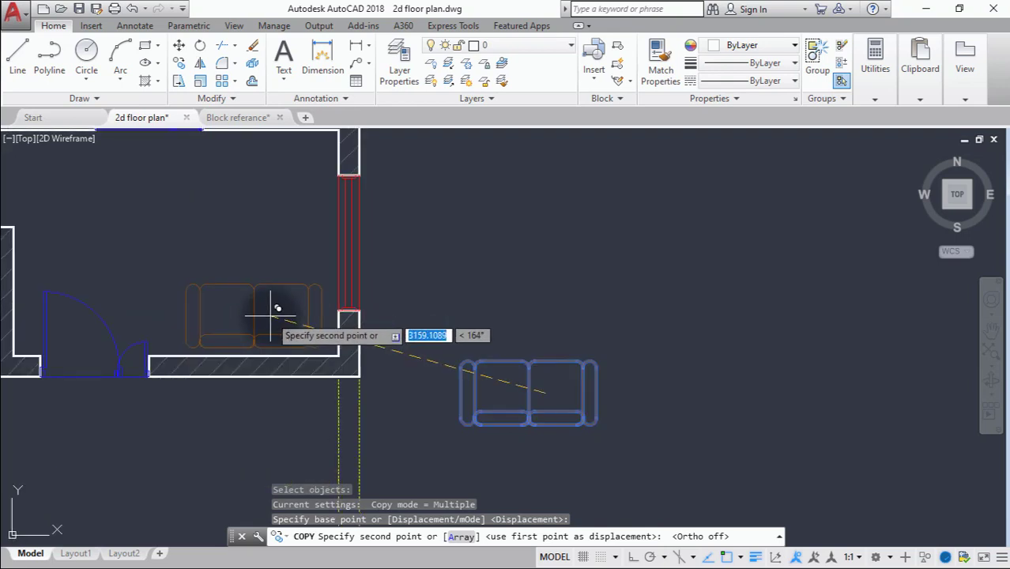
click(271, 315)
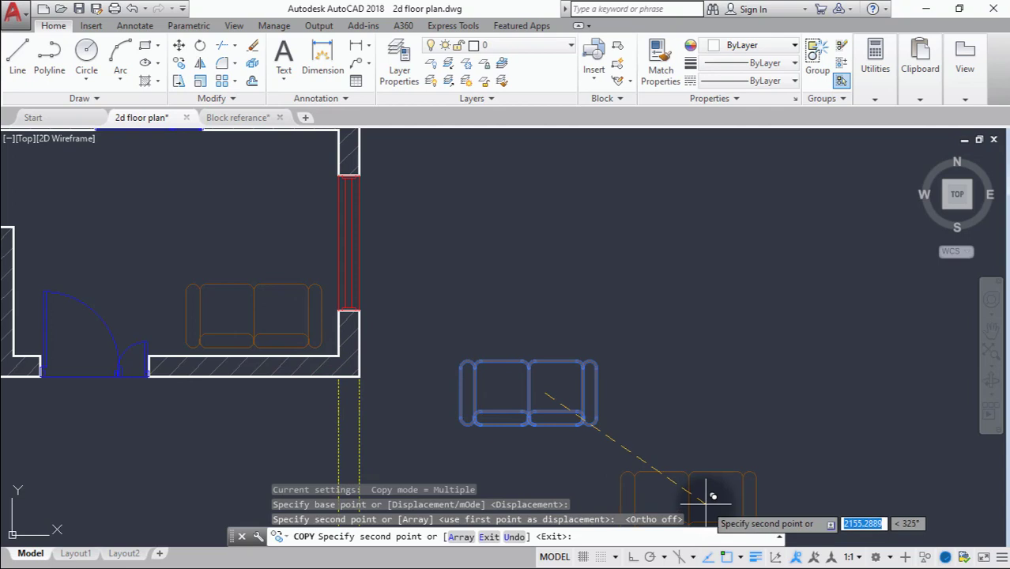
key(Escape)
Group the purple TV and its surrounding rectangular cabinet in the furniture frame into one object.
scroll(588, 379, down, 6)
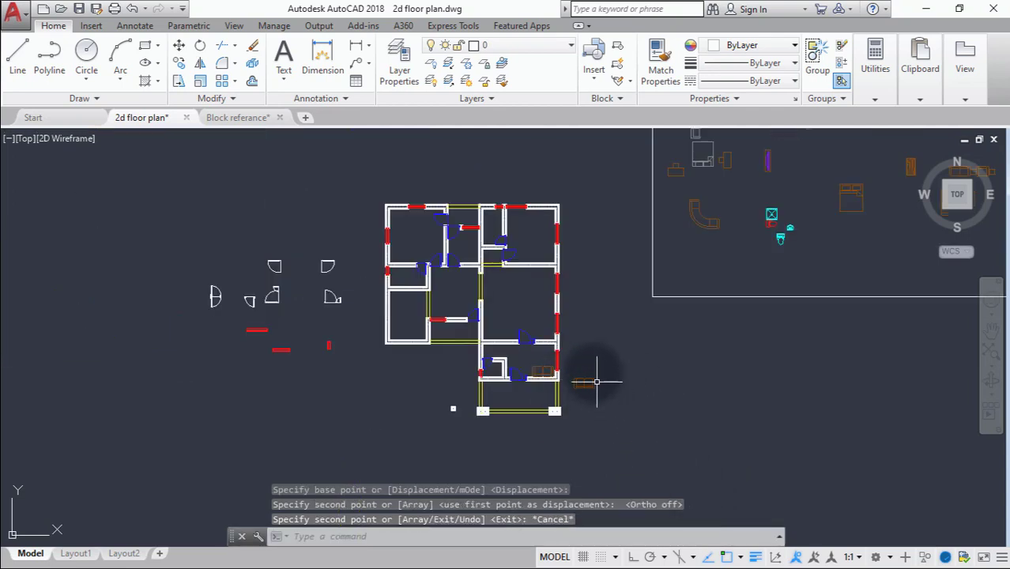
scroll(597, 383, up, 6)
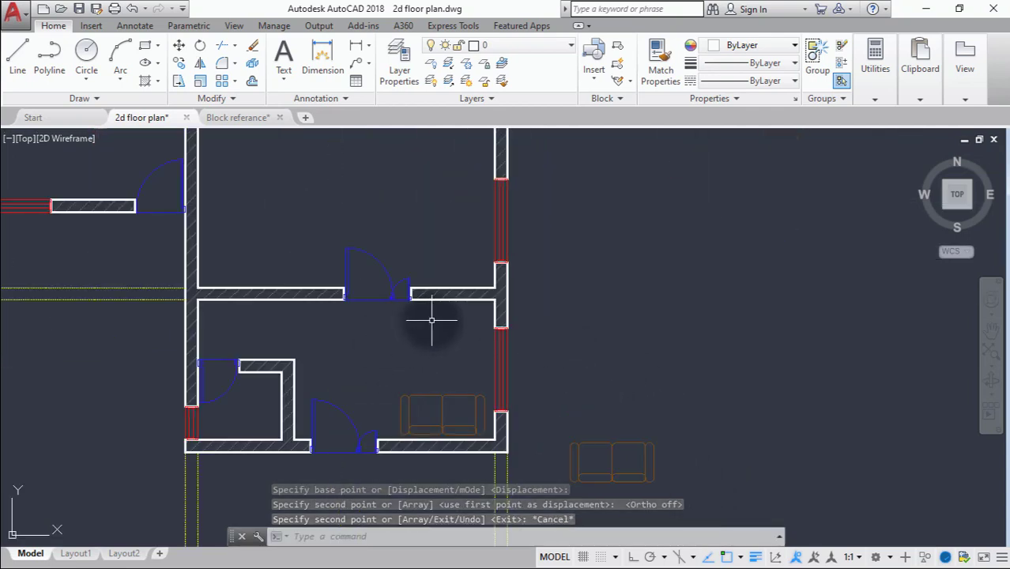
scroll(442, 299, down, 5)
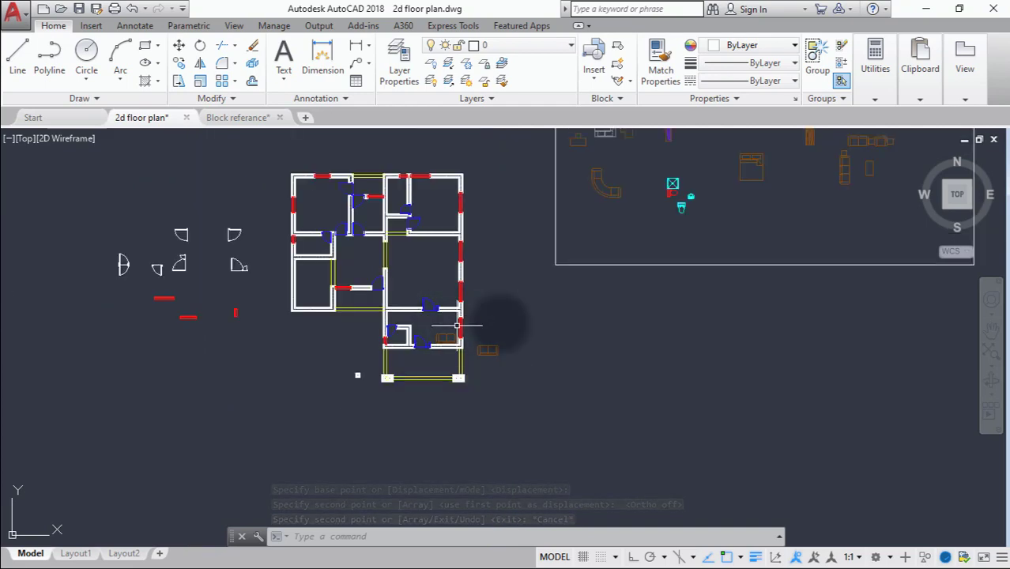
middle_drag(581, 261, 463, 501)
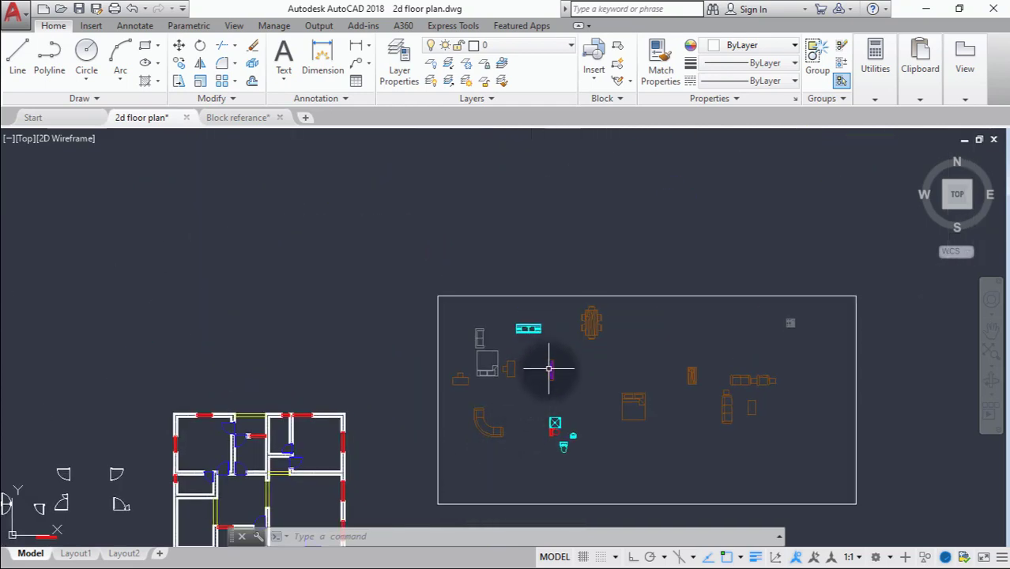
scroll(549, 371, up, 6)
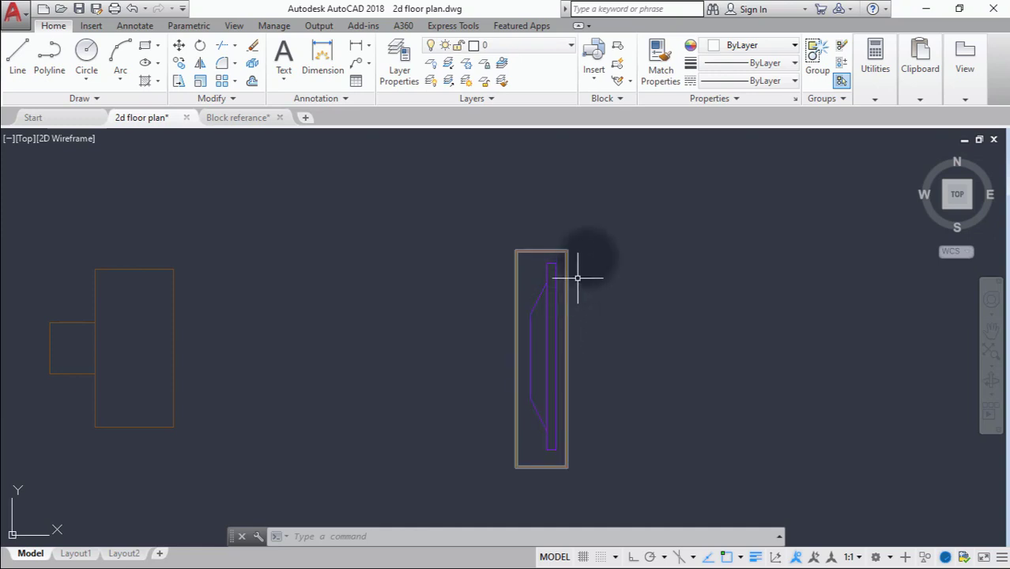
click(600, 226)
click(456, 511)
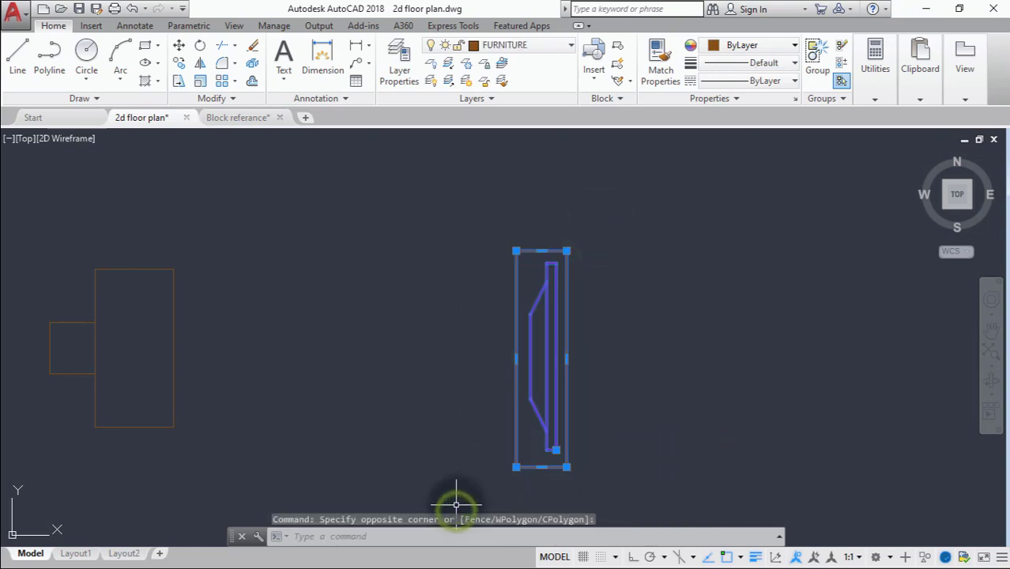
text(g)
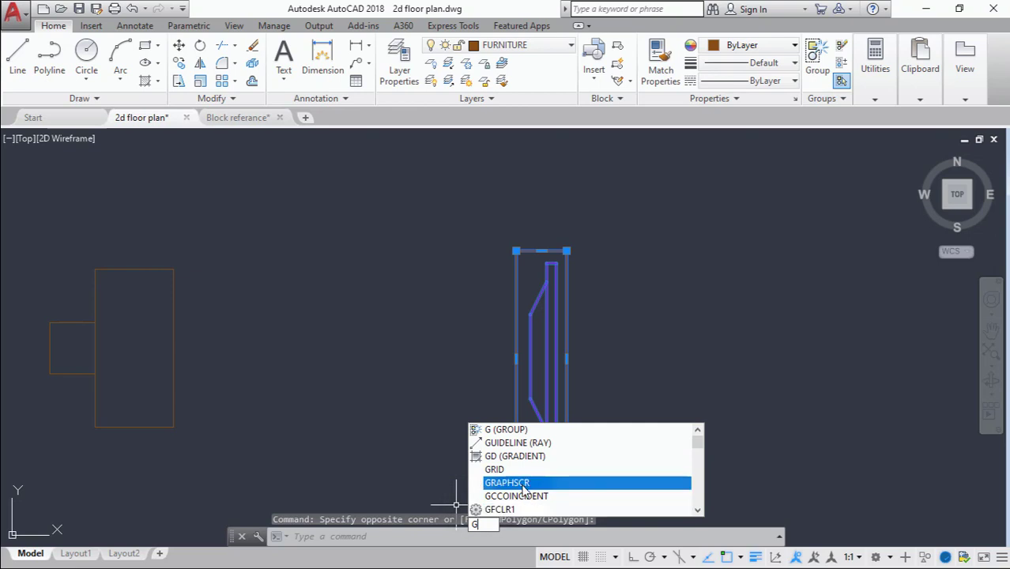
click(515, 431)
click(462, 253)
key(Return)
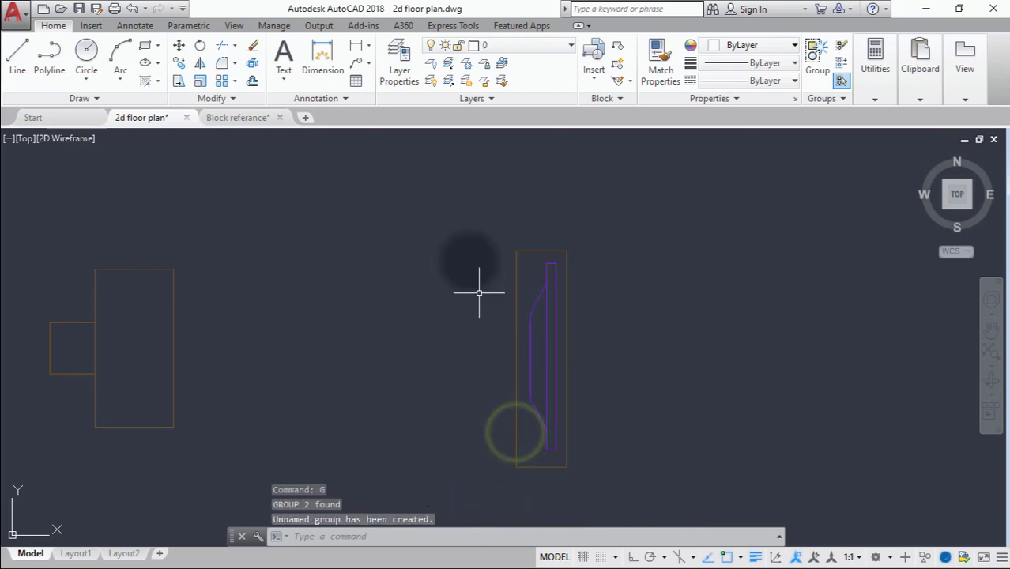
Copy the grouped TV unit from the furniture frame to the empty area beside the floor plan, to the lower right of the spare sofa.
click(180, 63)
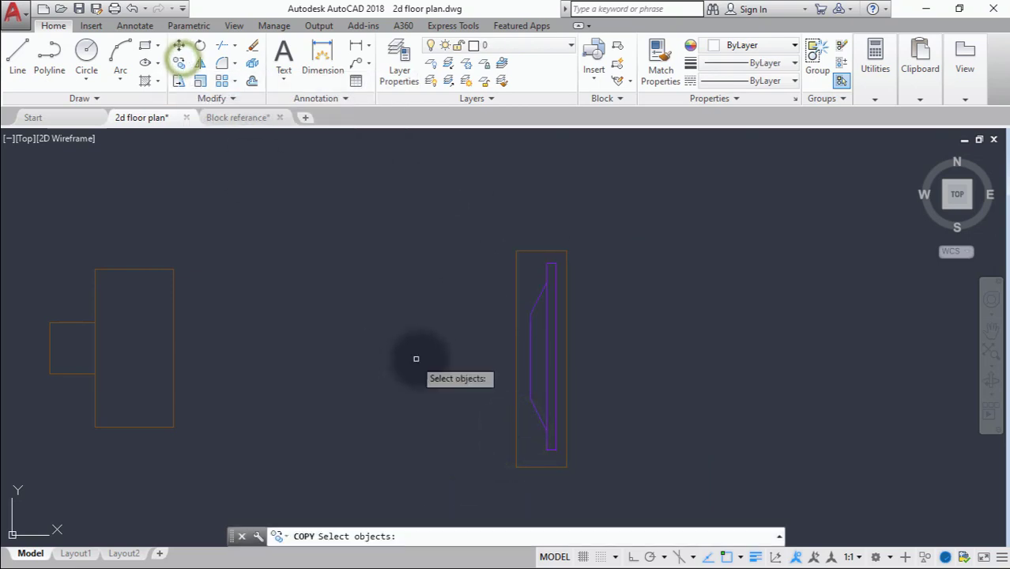
click(535, 364)
key(Return)
click(551, 266)
scroll(341, 472, down, 4)
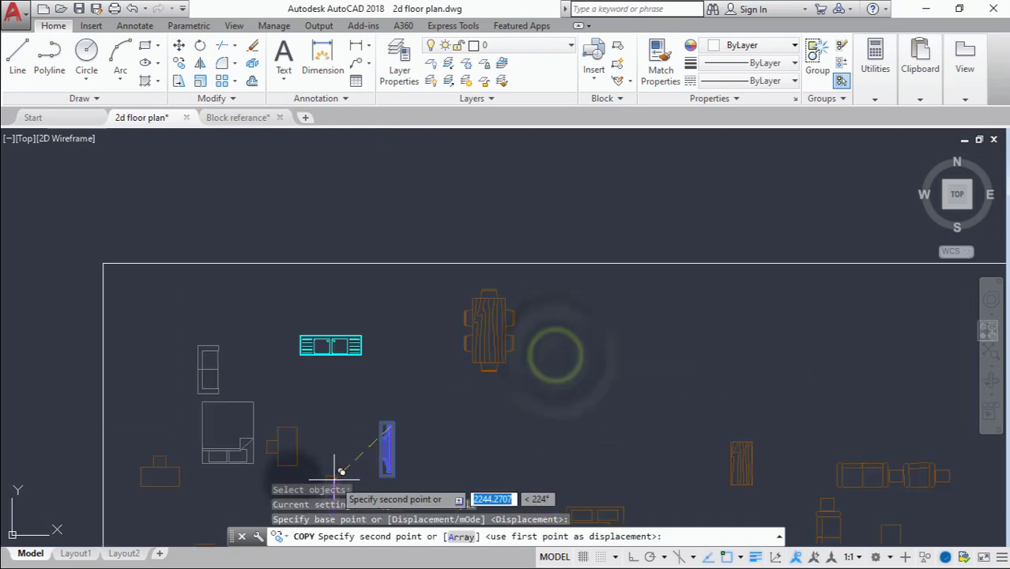
scroll(341, 472, down, 3)
middle_drag(327, 413, 350, 282)
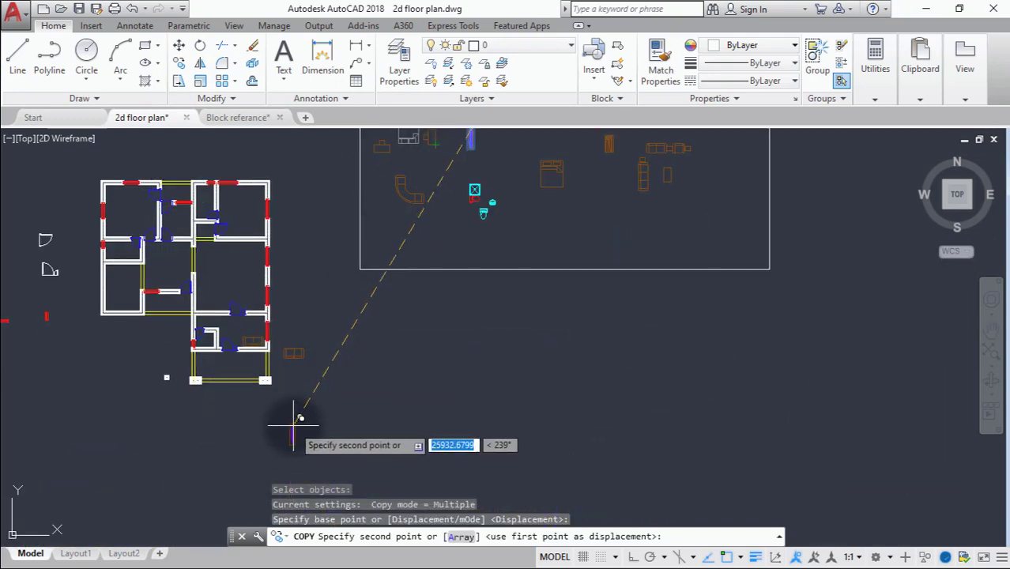
scroll(293, 425, up, 2)
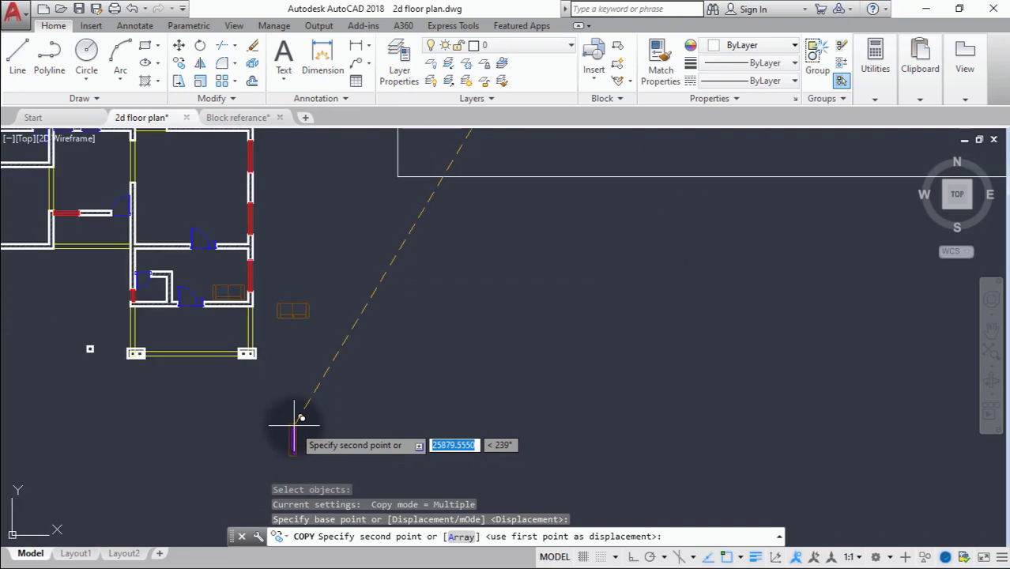
scroll(293, 425, down, 3)
middle_drag(289, 412, 361, 322)
scroll(381, 282, up, 3)
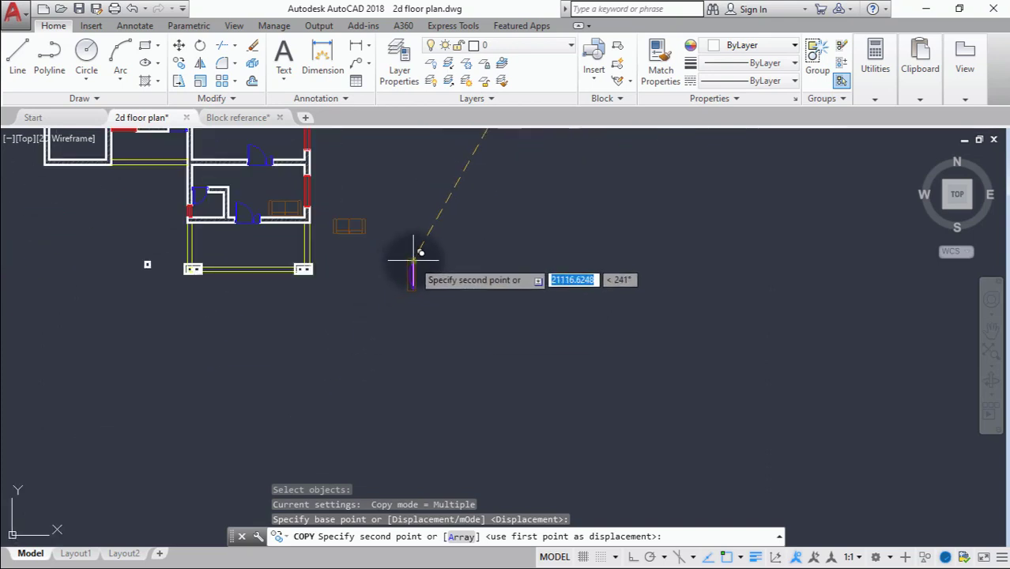
click(411, 259)
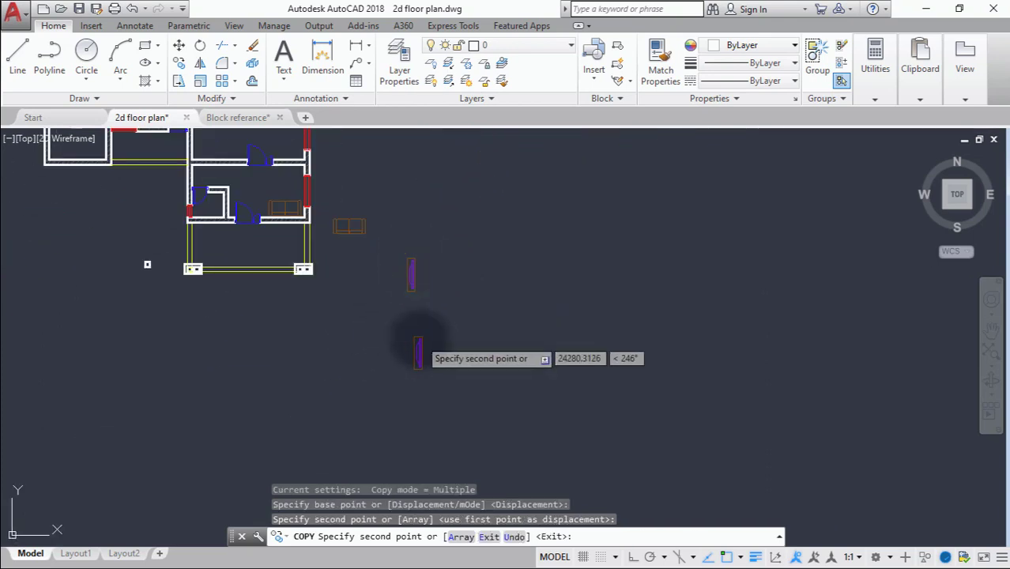
key(Escape)
scroll(412, 292, up, 6)
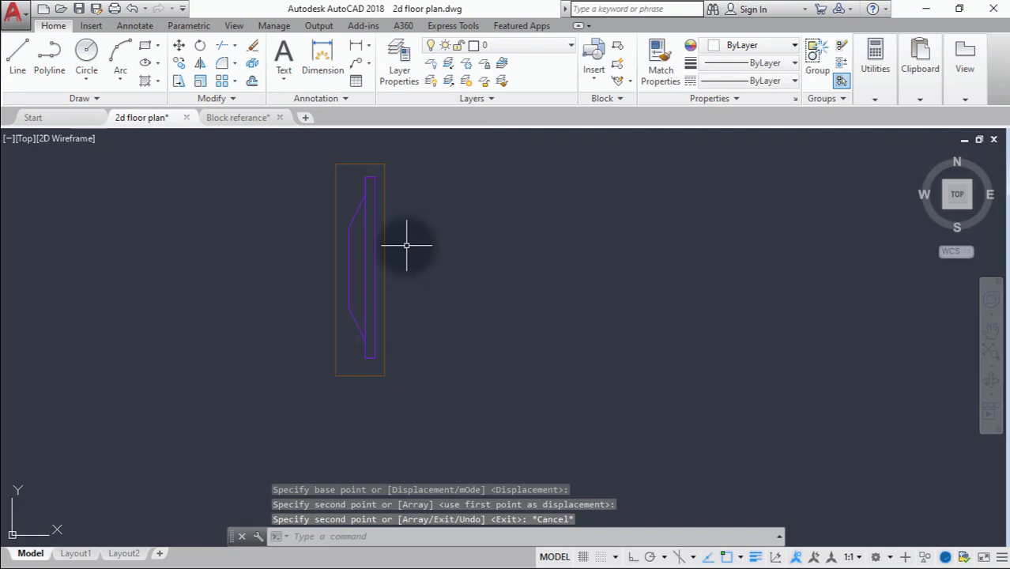
Rotate the TV unit copy beside the floor plan a quarter turn with Ortho on, so the TV's flat side faces down.
text(R)
click(450, 293)
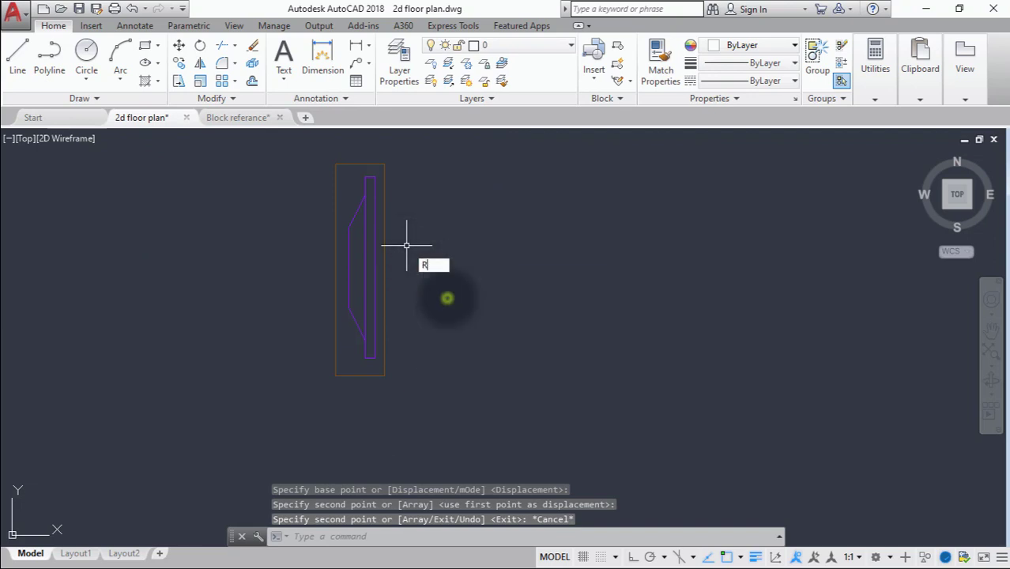
click(365, 283)
key(Return)
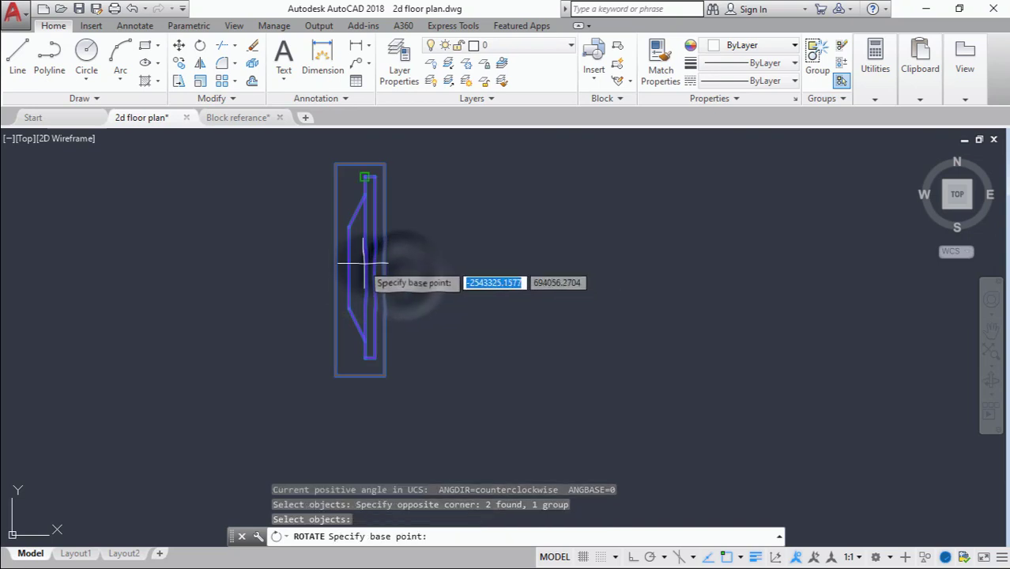
click(373, 177)
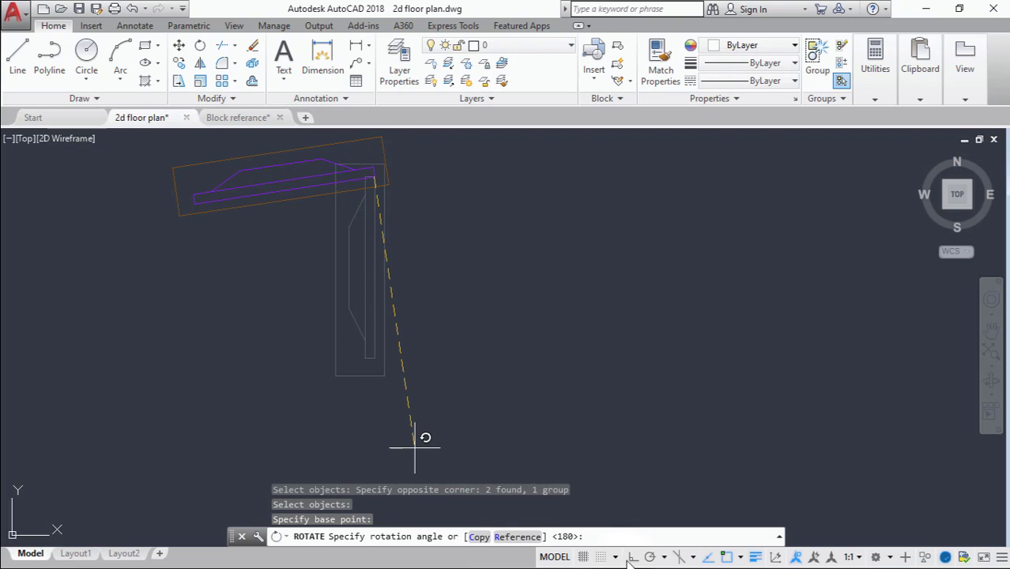
click(426, 388)
scroll(388, 365, down, 5)
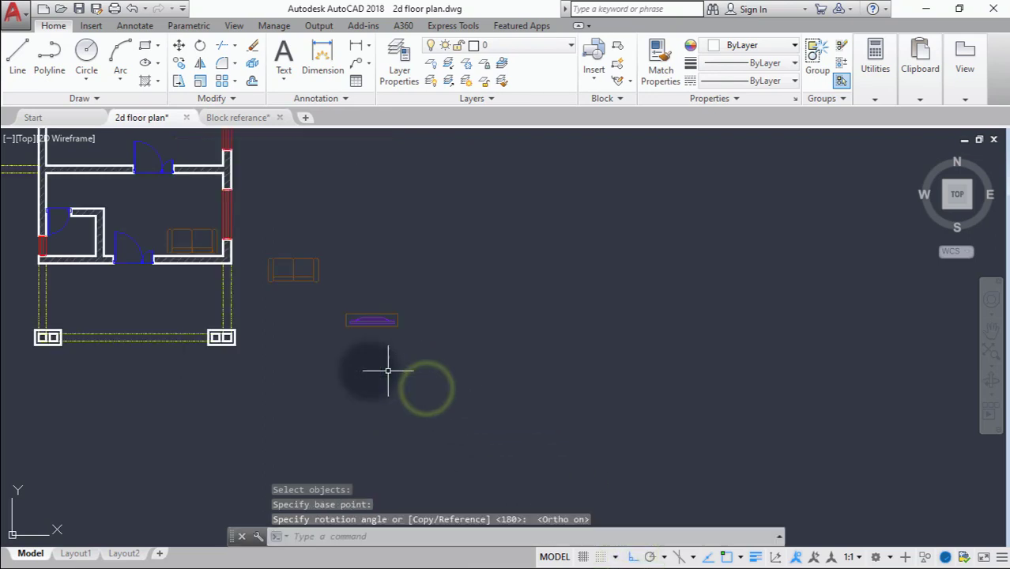
click(179, 63)
scroll(395, 340, up, 6)
click(374, 324)
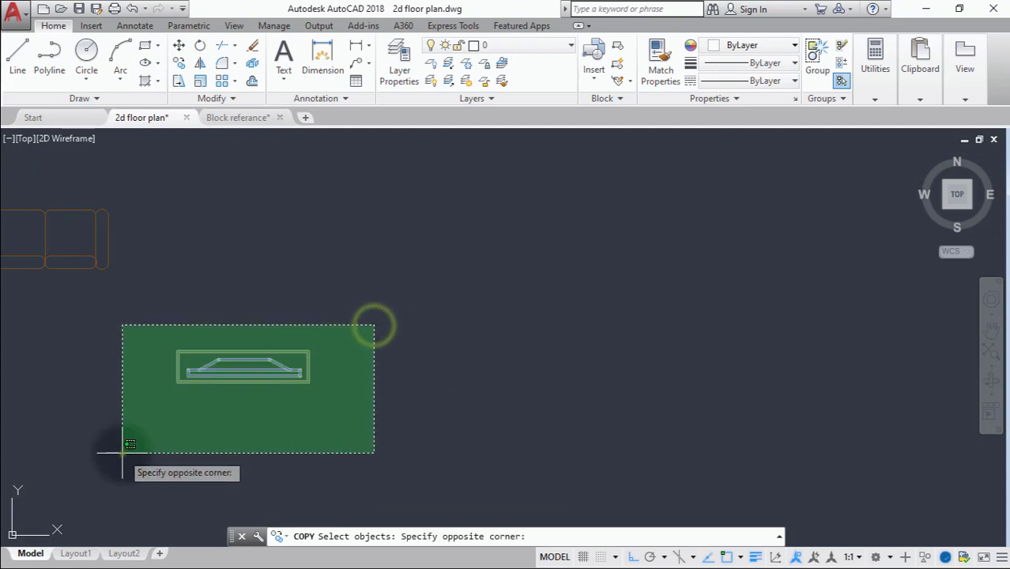
click(123, 453)
key(Return)
click(222, 381)
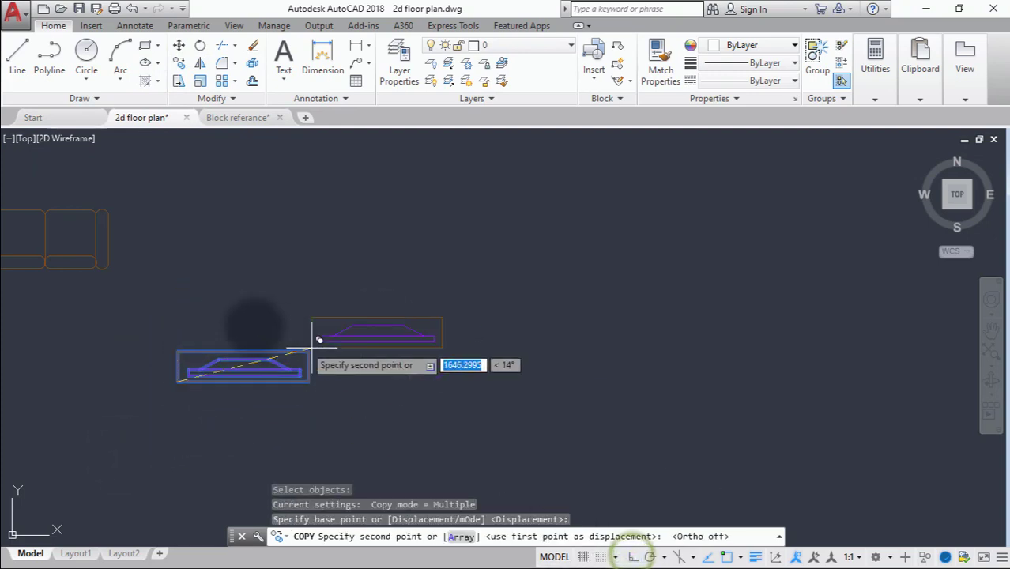
scroll(451, 411, up, 3)
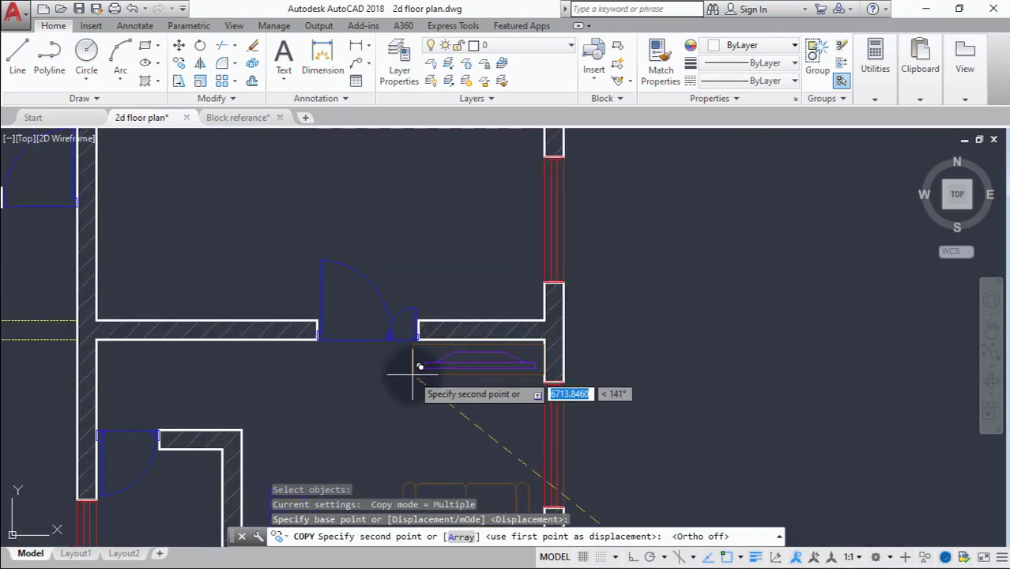
scroll(732, 426, down, 4)
middle_drag(732, 427, 624, 356)
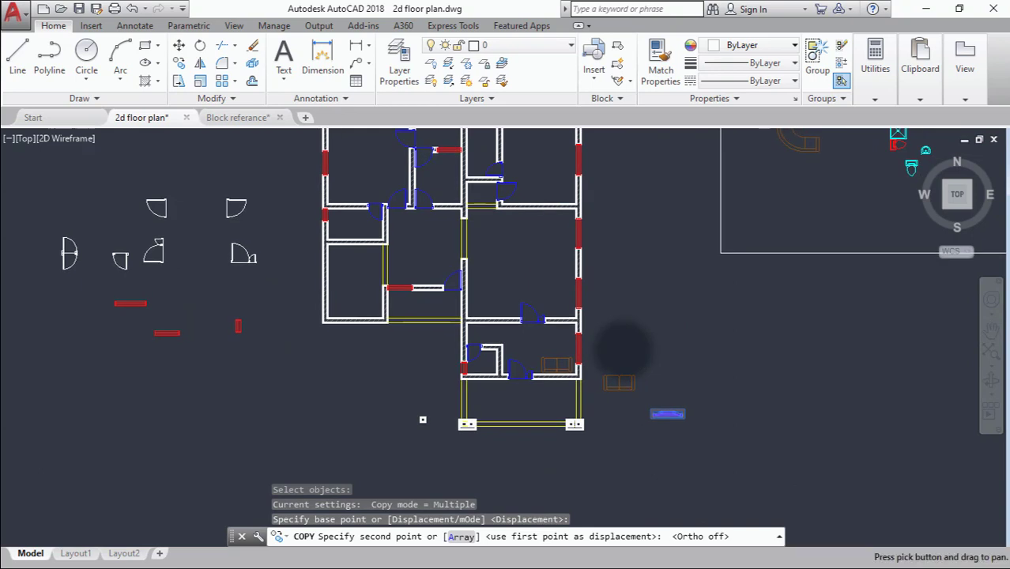
key(Escape)
Scale the TV unit beside the floor plan down to roughly 70% of its size, based at the cabinet's upper-left corner.
scroll(730, 422, up, 5)
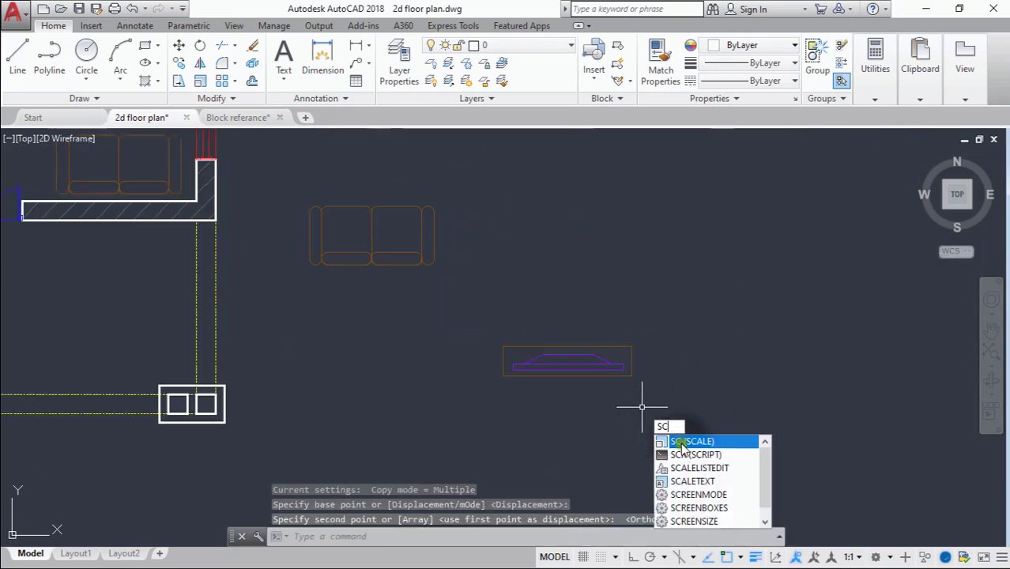
click(681, 441)
click(597, 362)
scroll(553, 357, up, 6)
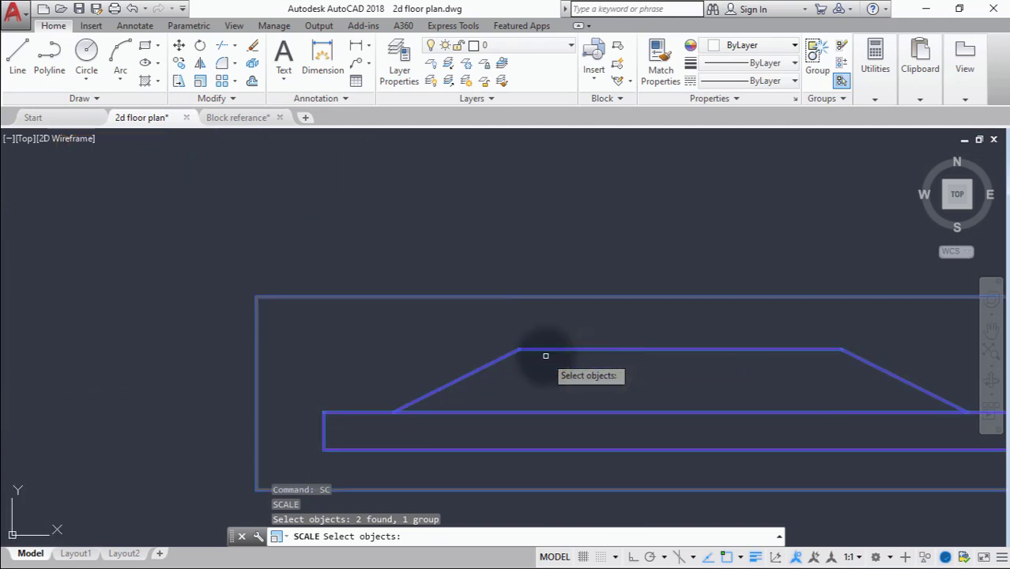
scroll(545, 356, down, 5)
key(Return)
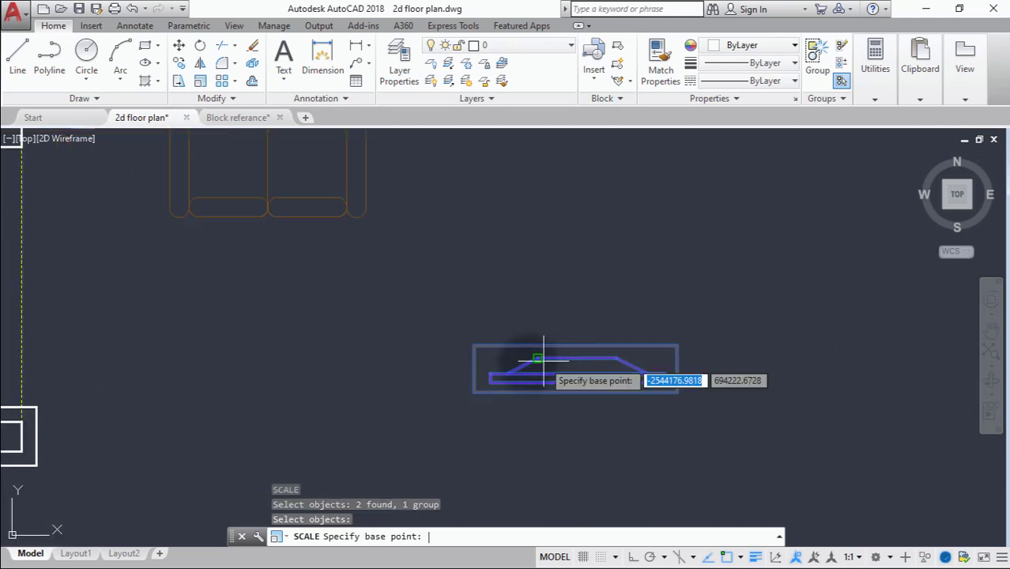
click(472, 346)
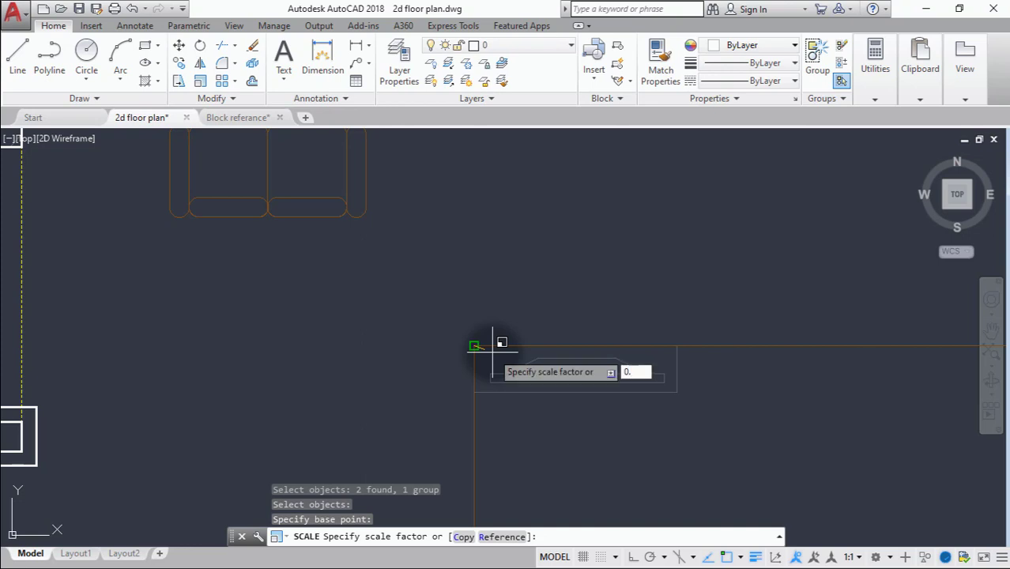
key(Return)
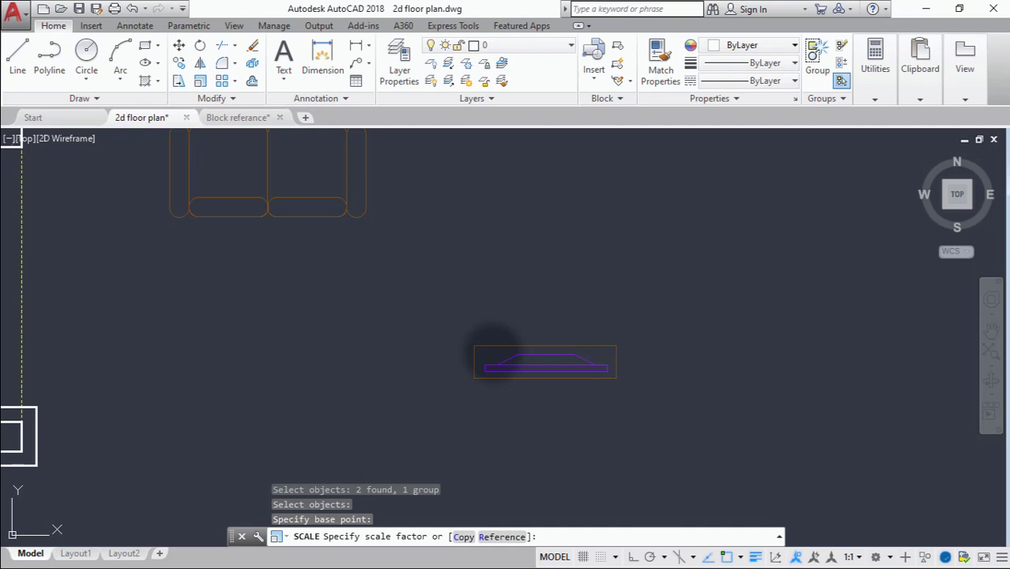
Copy the reduced TV unit into the lower-right room, just below the upper wall between the door and the window wall.
click(180, 63)
click(591, 364)
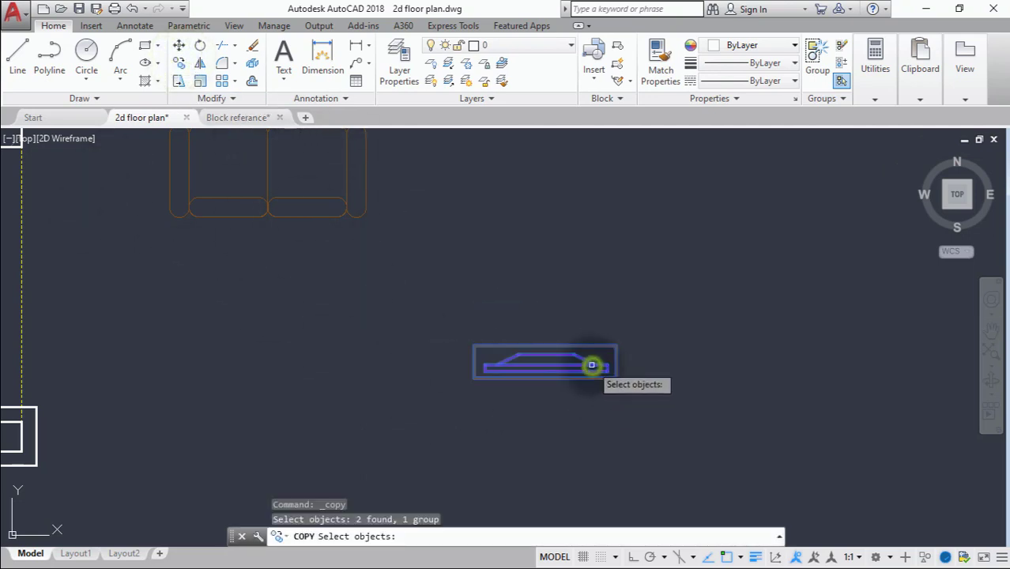
key(Return)
click(523, 361)
scroll(490, 332, down, 6)
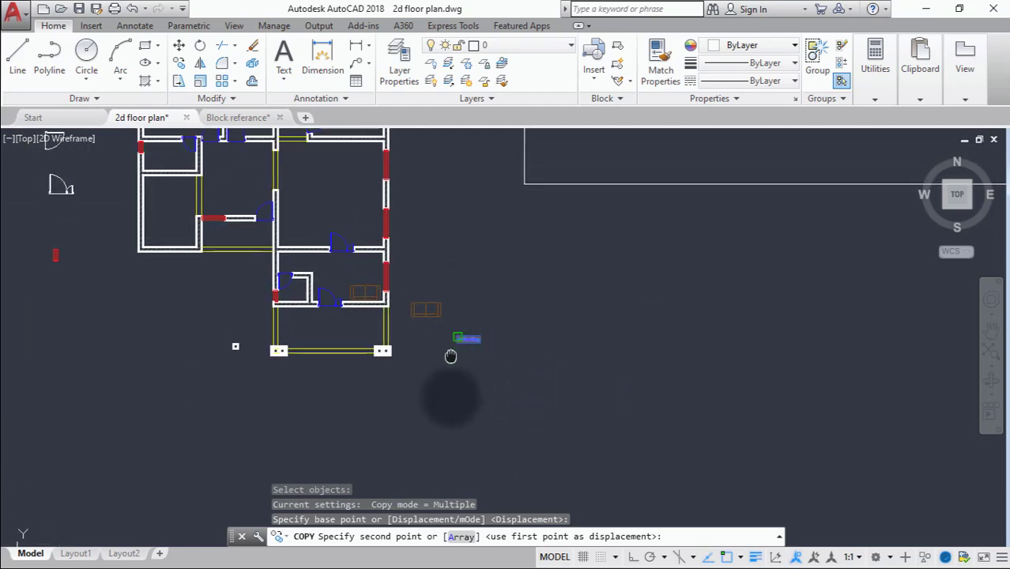
scroll(288, 347, up, 5)
scroll(548, 266, up, 2)
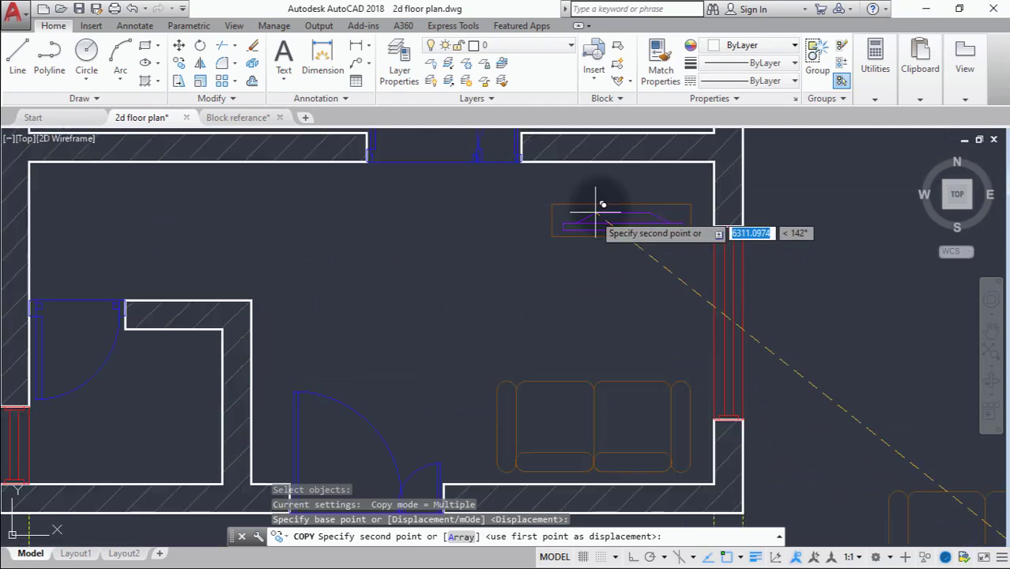
middle_drag(597, 209, 551, 300)
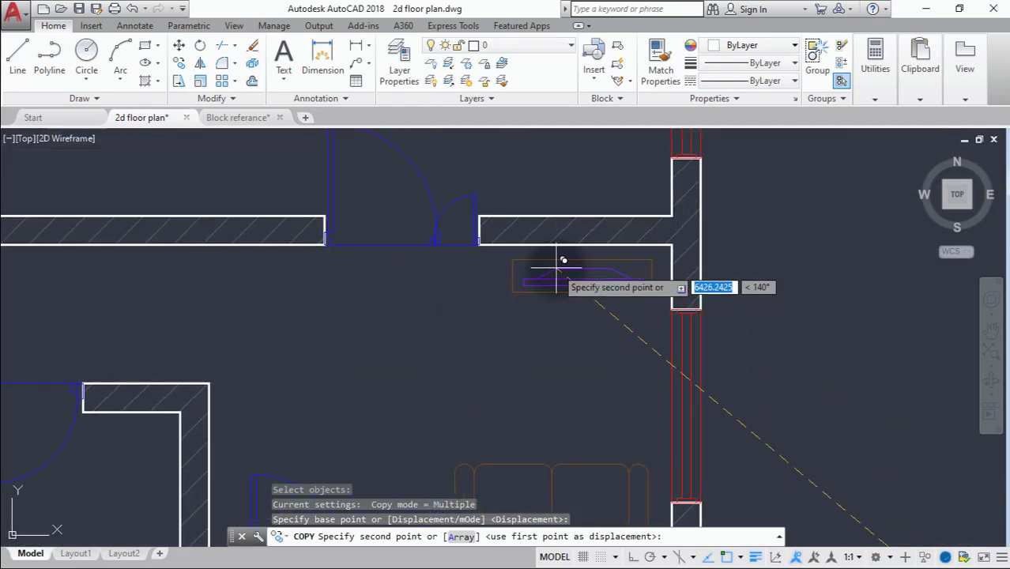
click(556, 266)
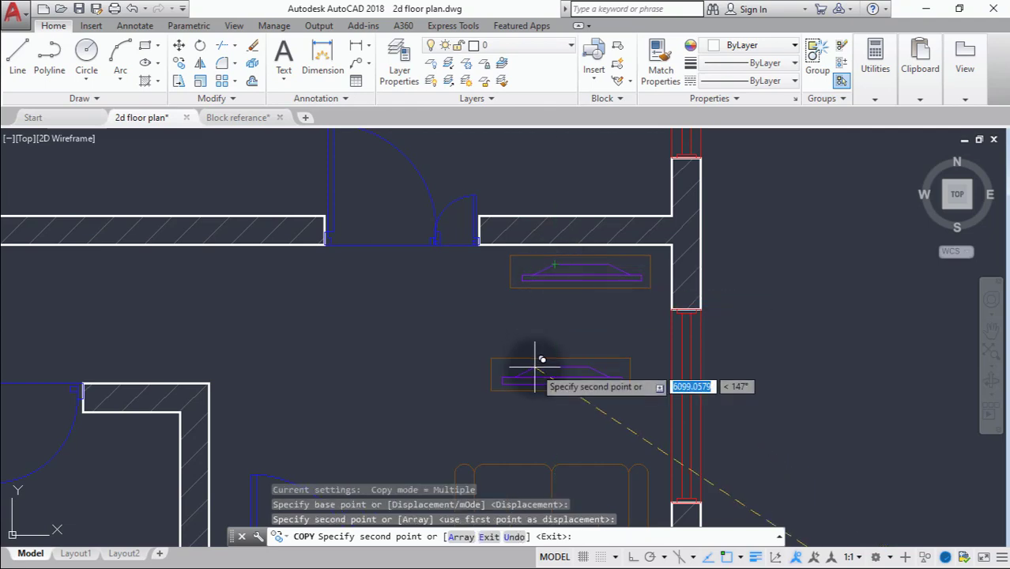
key(Escape)
Copy the horizontal sofa-and-armchair group and the vertical three-seat sofa group together from the furniture frame into the large room above the TV room.
scroll(534, 366, down, 8)
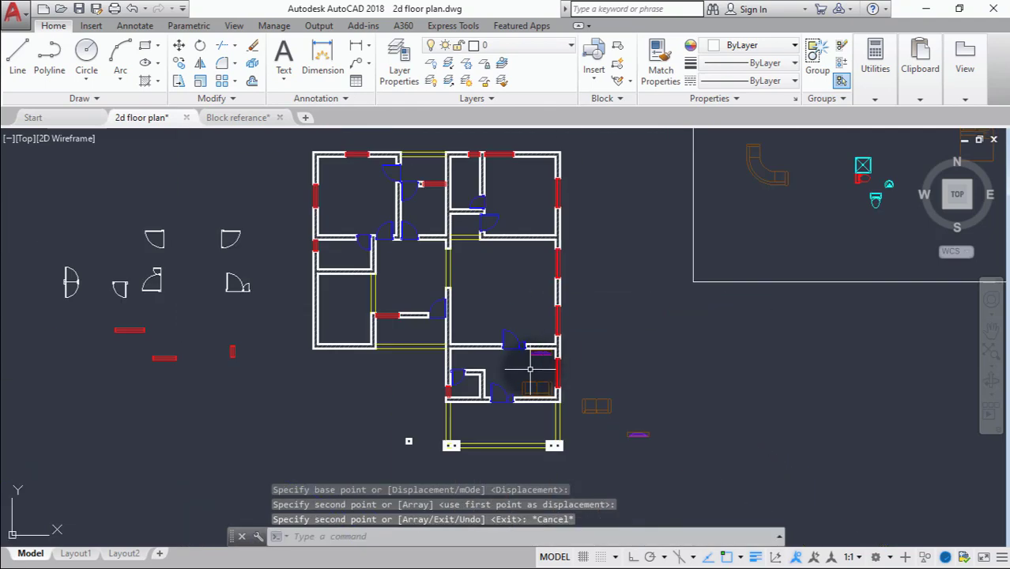
mouse_move(518, 288)
middle_down()
mouse_move(452, 300)
mouse_move(350, 451)
middle_up()
mouse_move(710, 412)
middle_down()
mouse_move(508, 423)
mouse_move(491, 415)
middle_up()
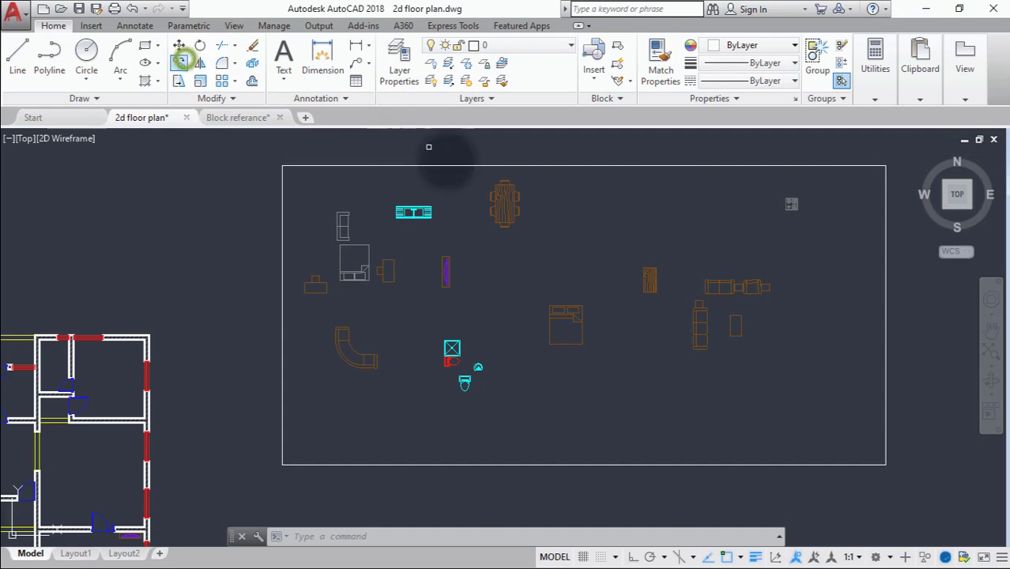
click(787, 265)
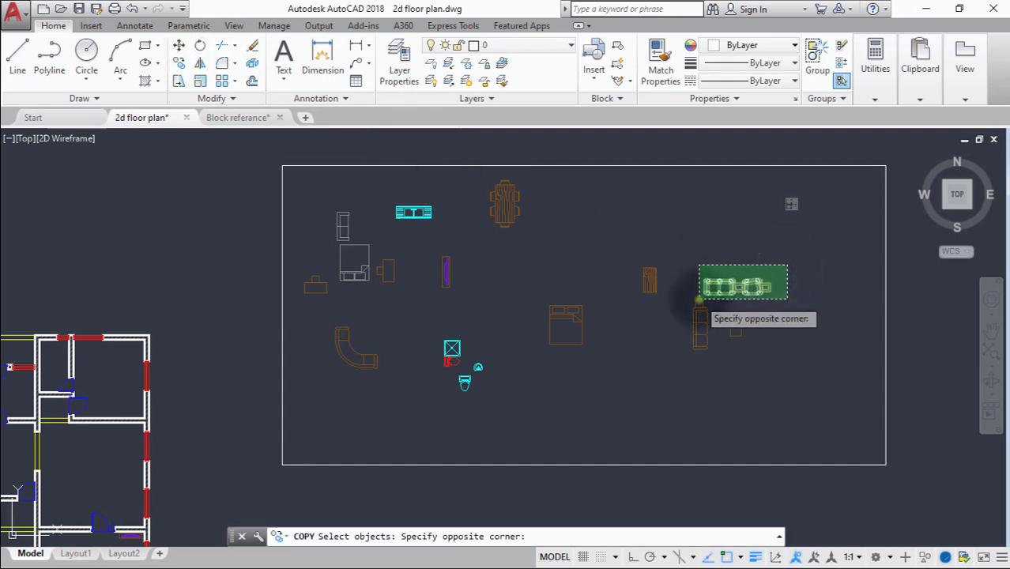
click(699, 299)
scroll(699, 297, up, 5)
click(711, 300)
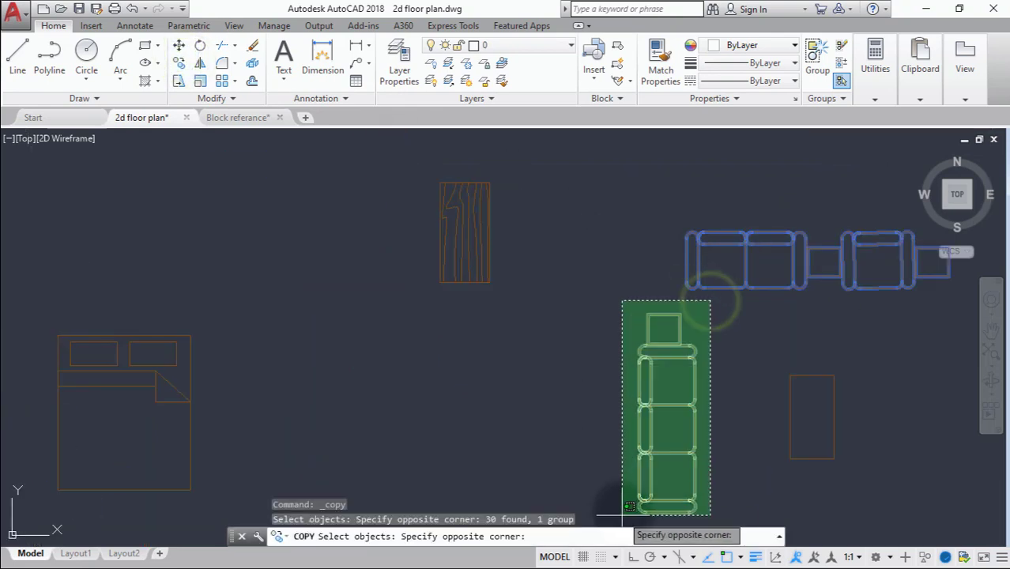
scroll(678, 148, down, 2)
click(637, 407)
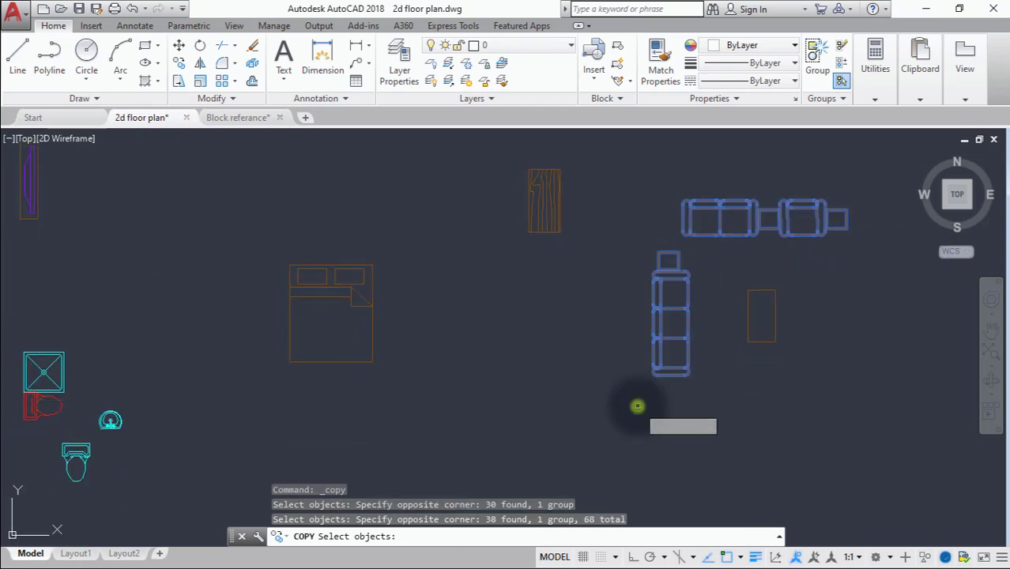
key(Return)
click(671, 316)
scroll(282, 399, down, 5)
middle_drag(286, 387, 452, 293)
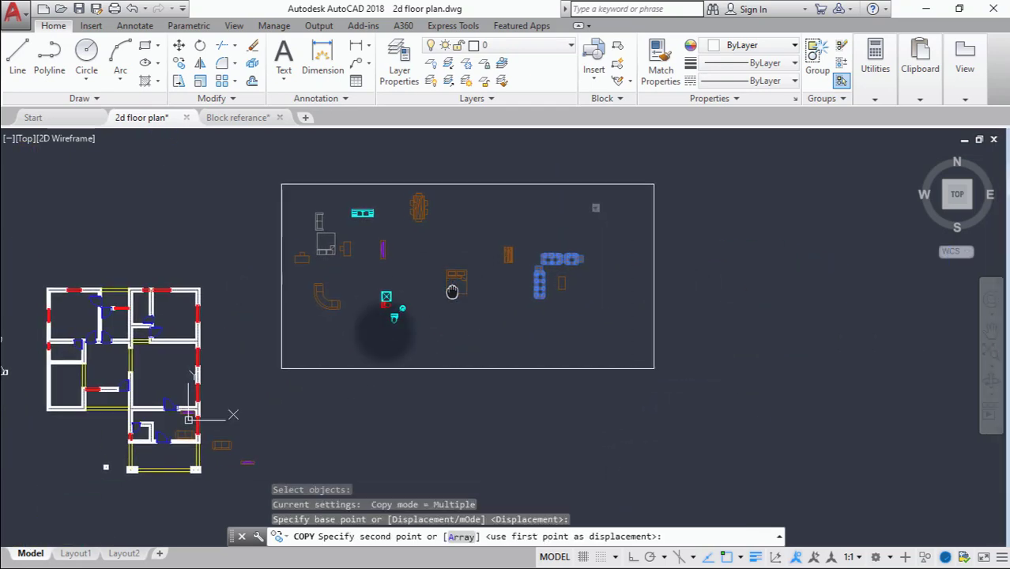
scroll(141, 407, up, 4)
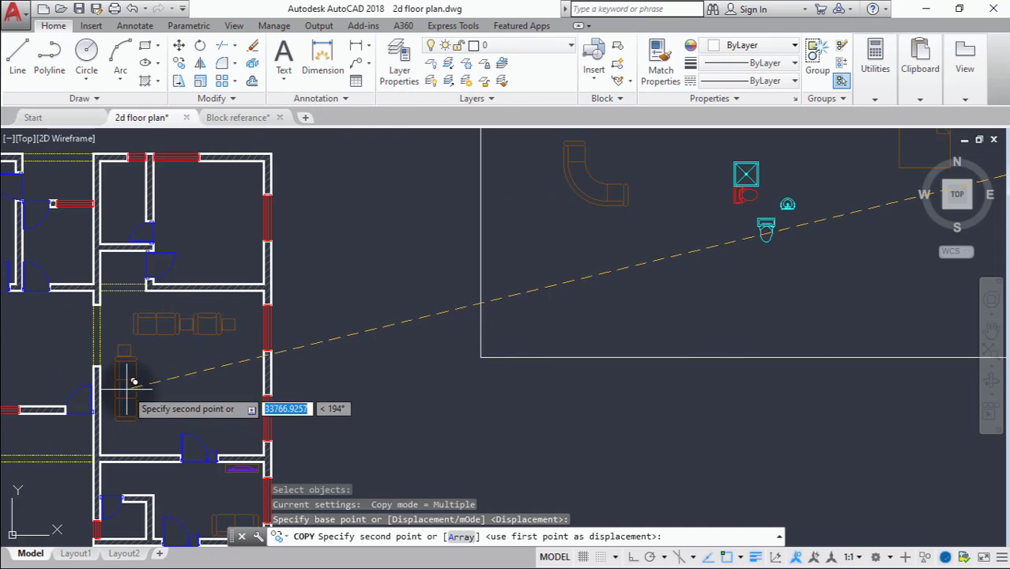
click(126, 389)
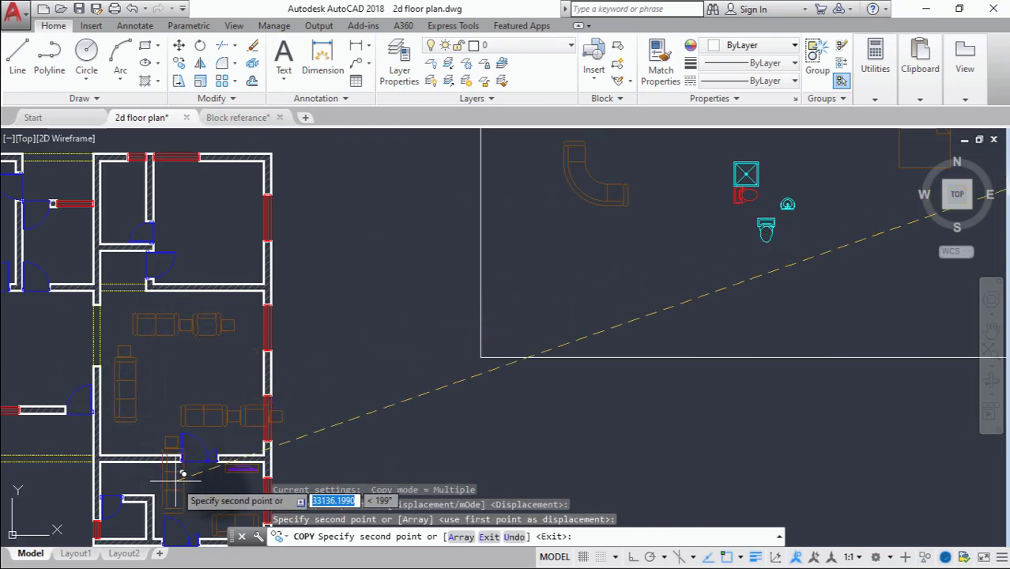
key(Escape)
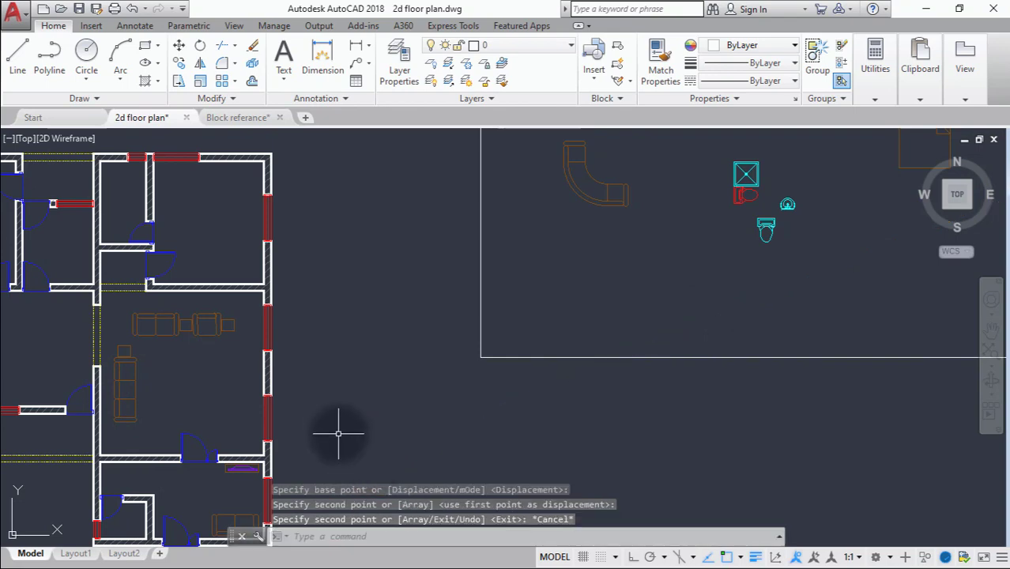
Check which layer the two-seat sofa in the large room is on.
scroll(338, 433, down, 5)
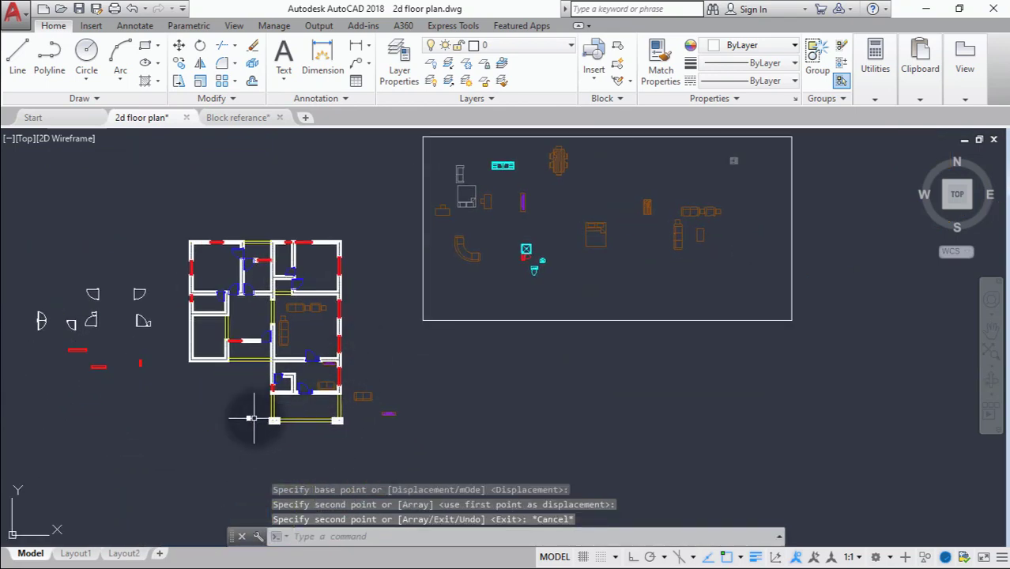
scroll(295, 309, up, 2)
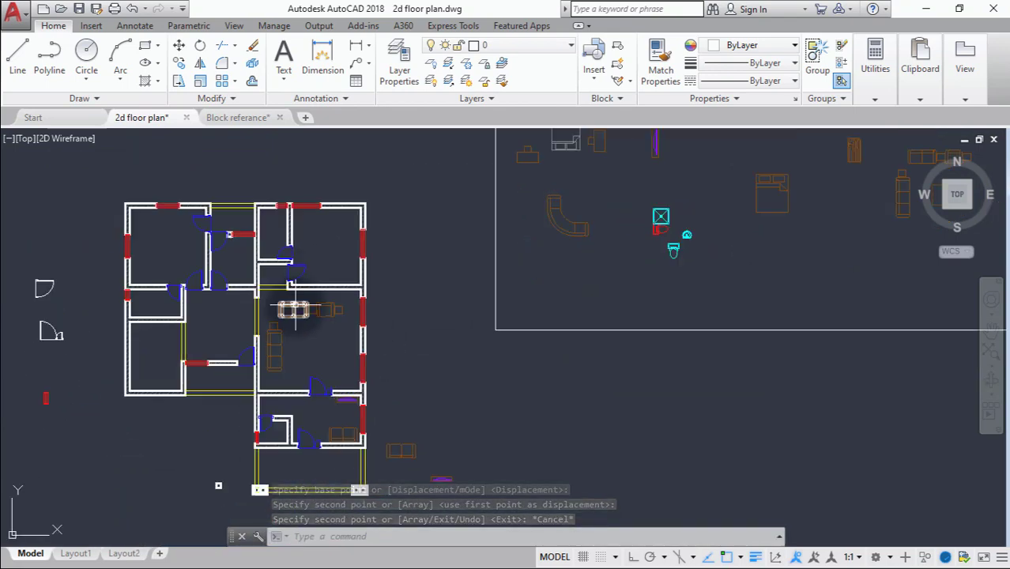
scroll(294, 312, up, 4)
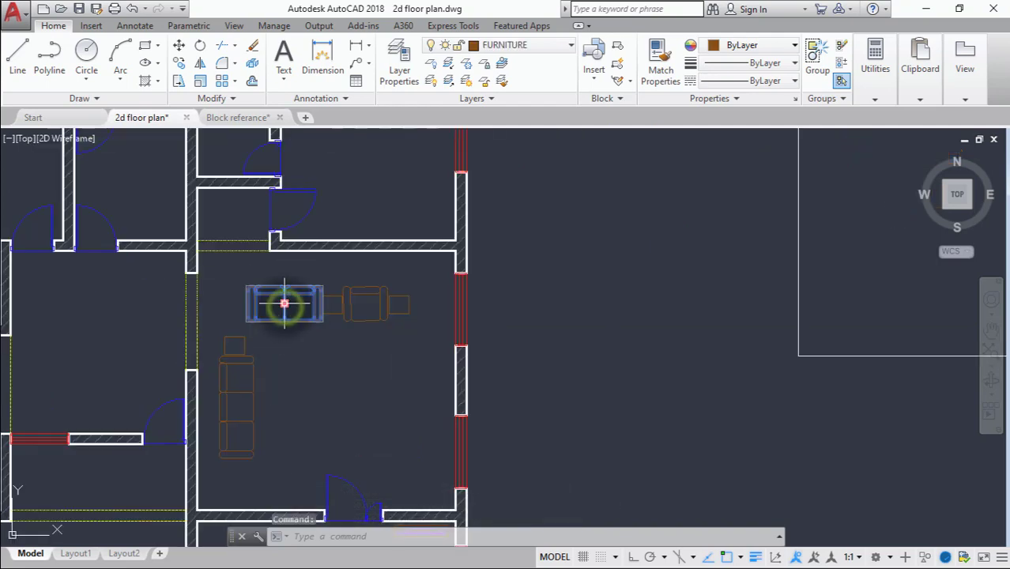
click(284, 304)
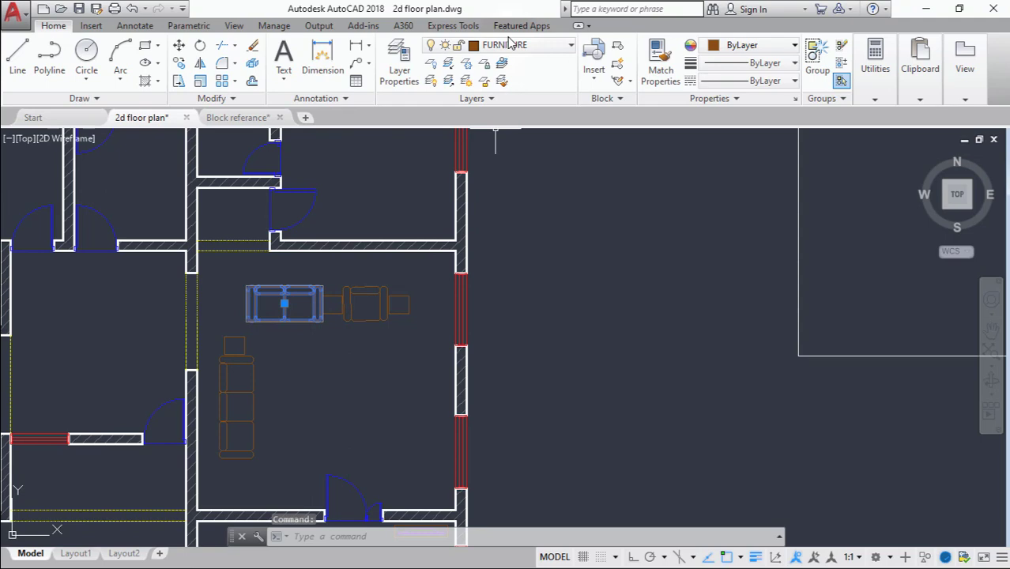
scroll(367, 384, down, 4)
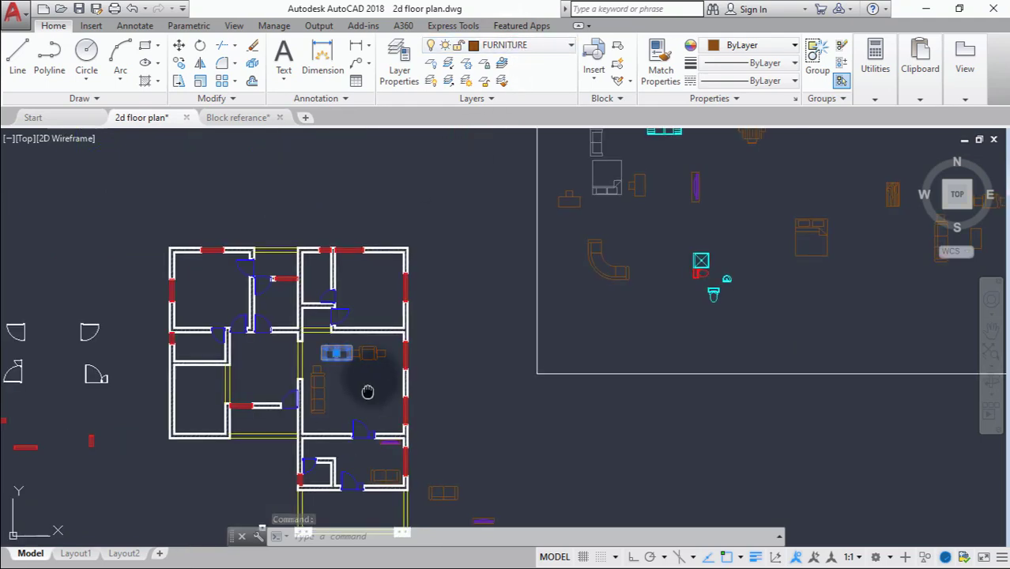
middle_drag(367, 384, 371, 368)
key(Escape)
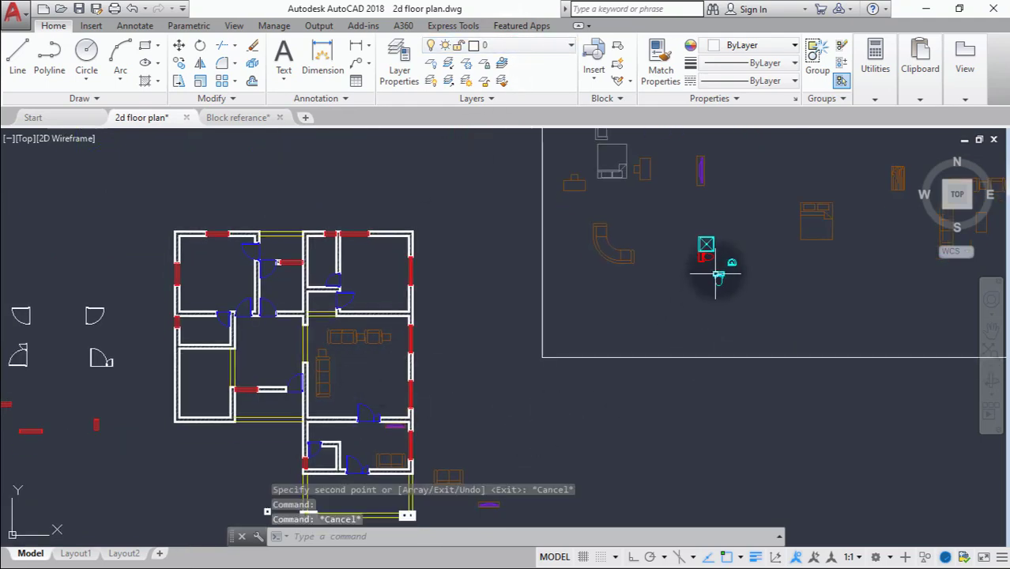
Check how the upright toilet and the washbasin in the furniture frame select and which layer they are on.
scroll(716, 265, up, 4)
scroll(707, 278, up, 4)
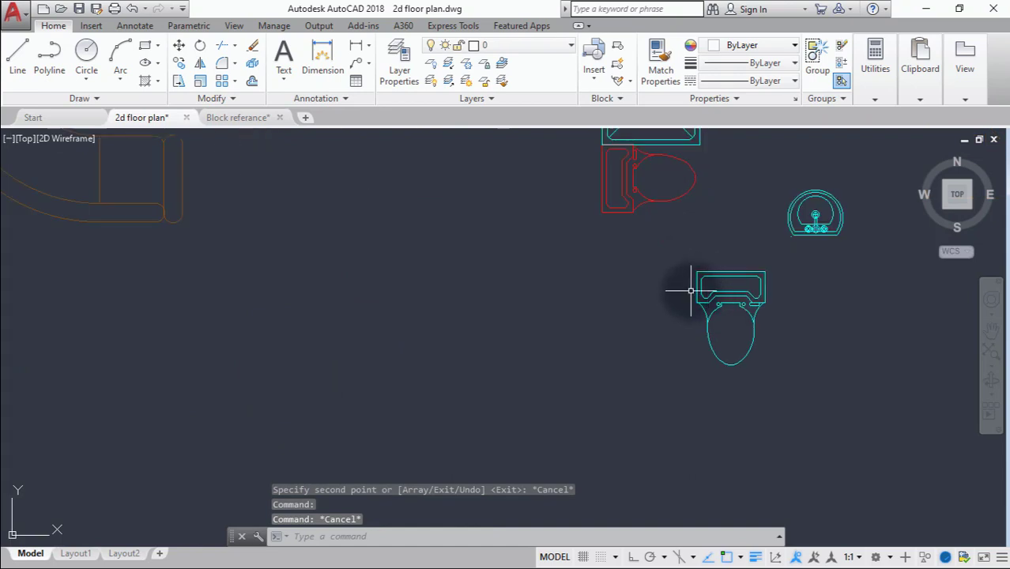
click(696, 291)
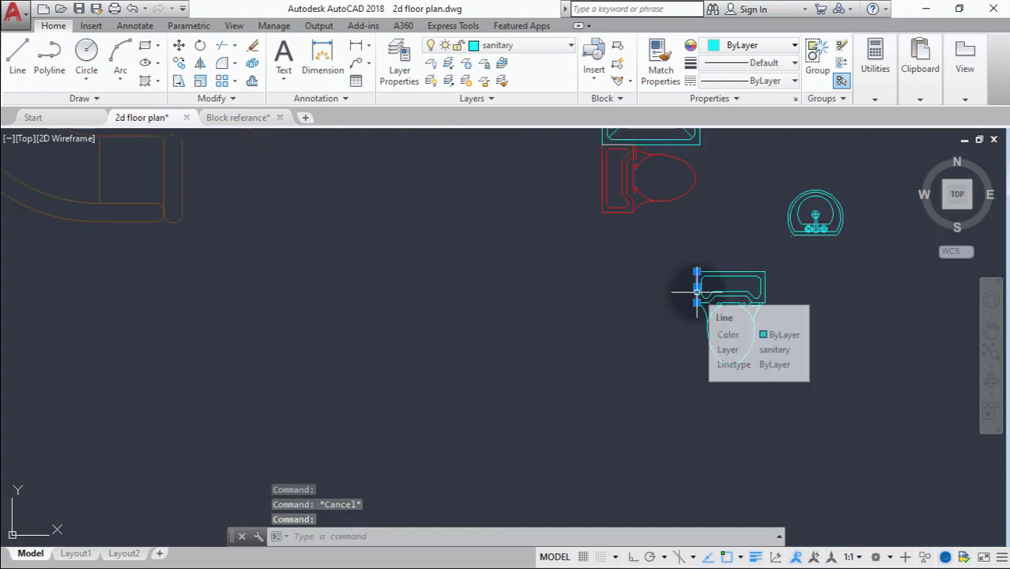
key(Escape)
click(791, 234)
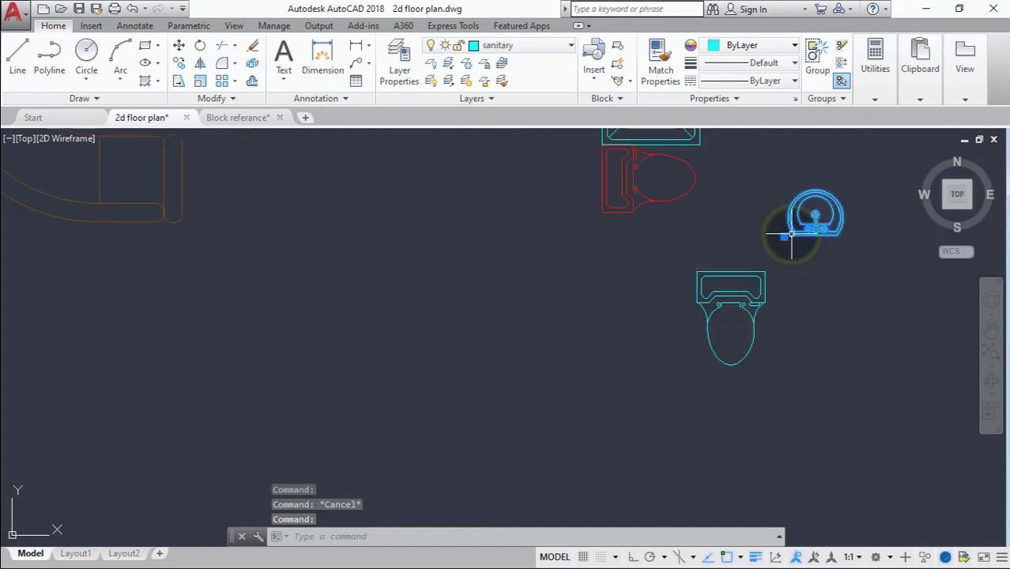
key(Escape)
Check how the square shower tray and the brown double bed in the furniture frame select and which layers they use.
scroll(608, 252, down, 2)
middle_drag(608, 253, 619, 319)
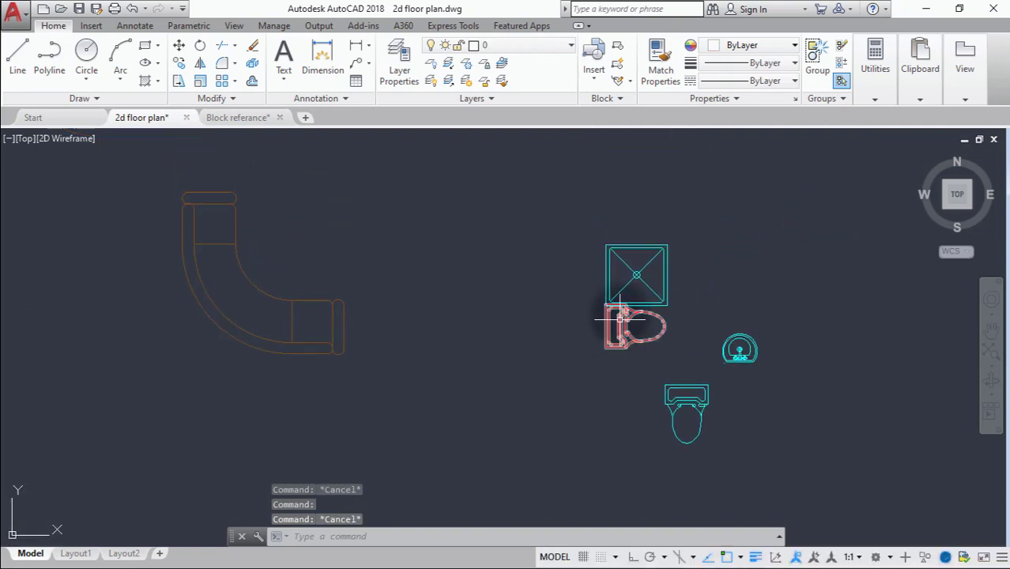
click(646, 286)
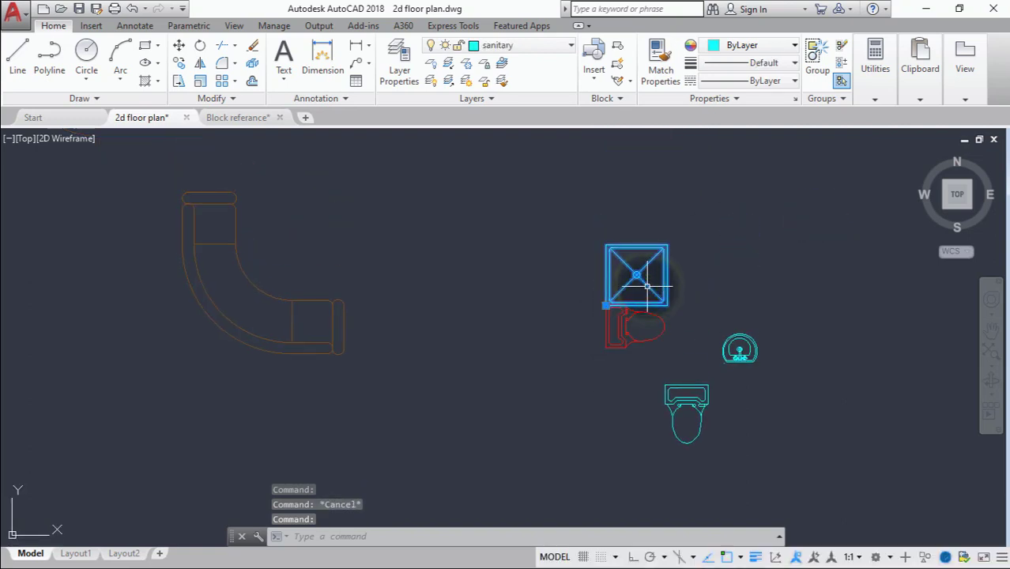
key(Escape)
scroll(622, 299, down, 5)
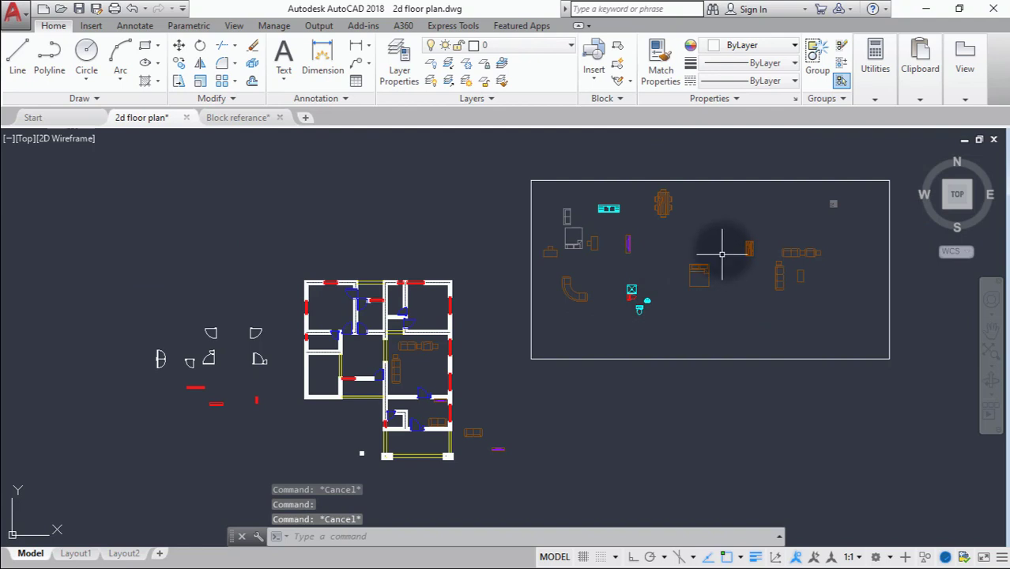
scroll(721, 244, up, 5)
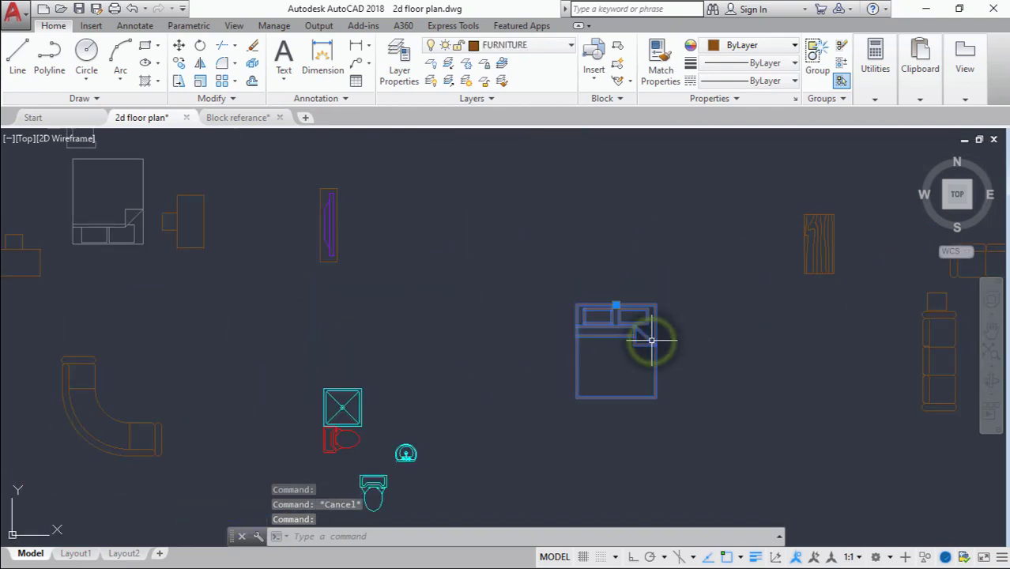
key(Escape)
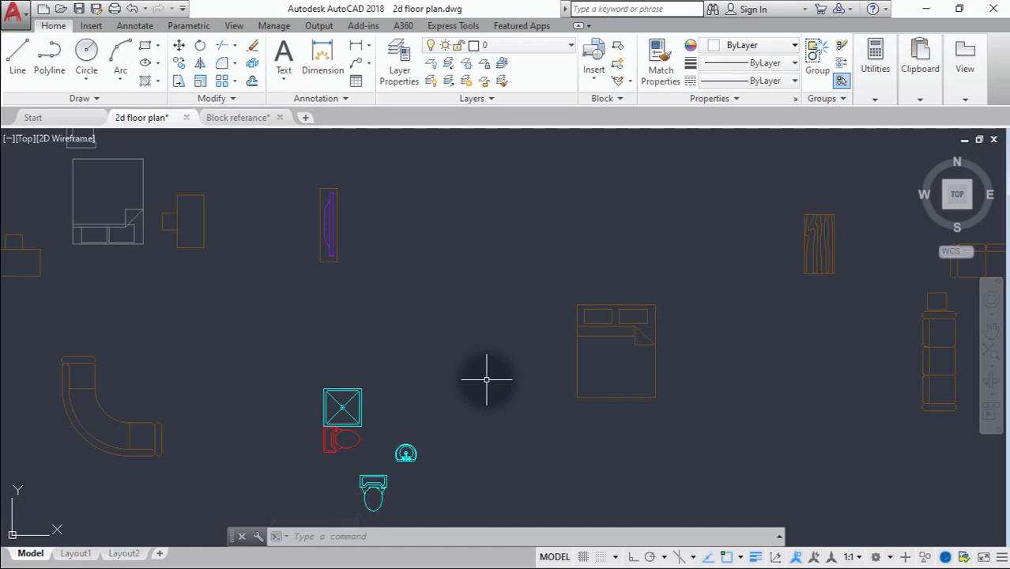
Copy the wood-grain coffee table from the furniture frame into the middle of the large room, facing the vertical three-seat sofa.
scroll(486, 379, down, 8)
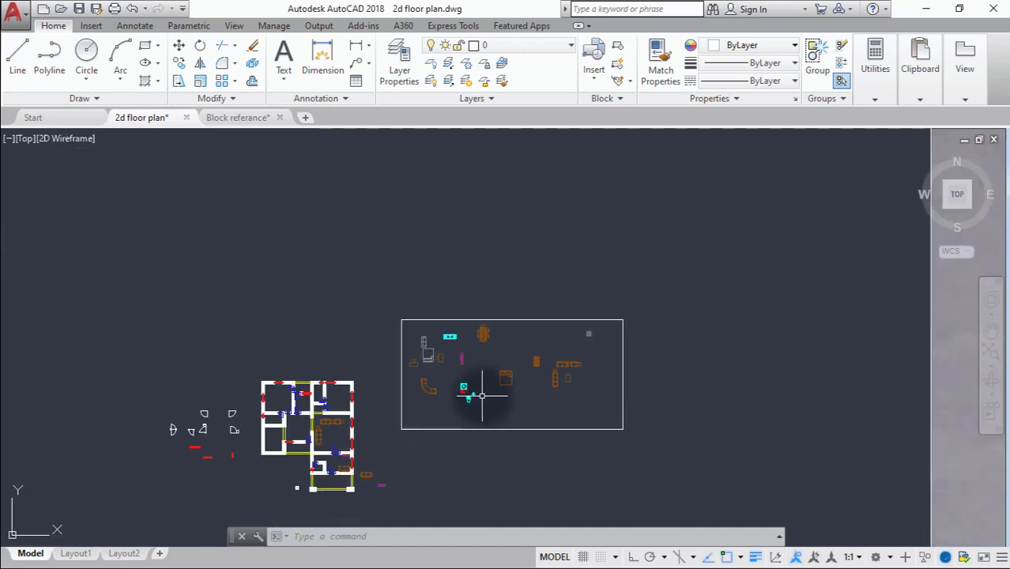
mouse_move(478, 388)
middle_down()
mouse_move(504, 382)
mouse_move(513, 356)
middle_up()
scroll(546, 324, up, 6)
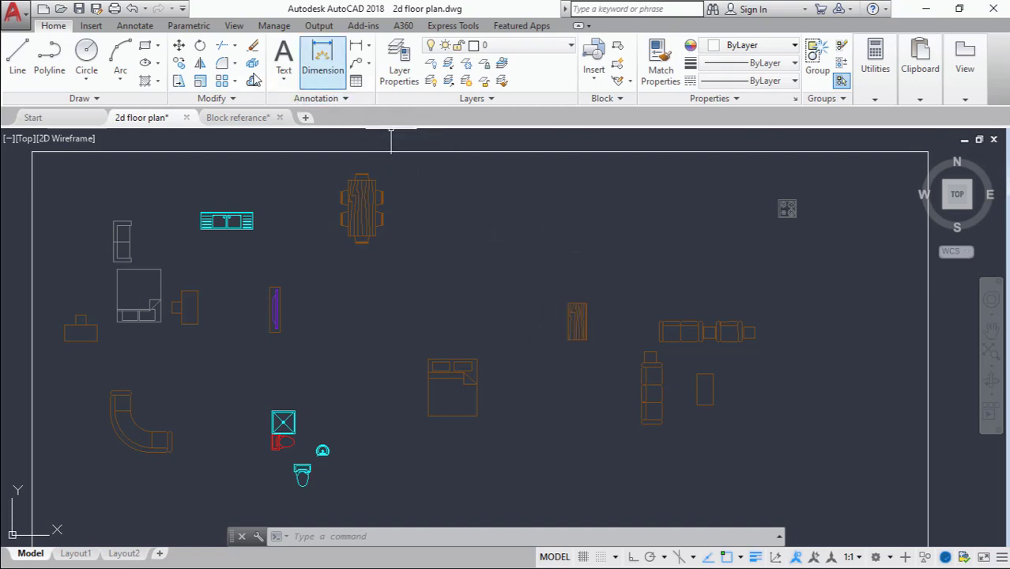
click(181, 63)
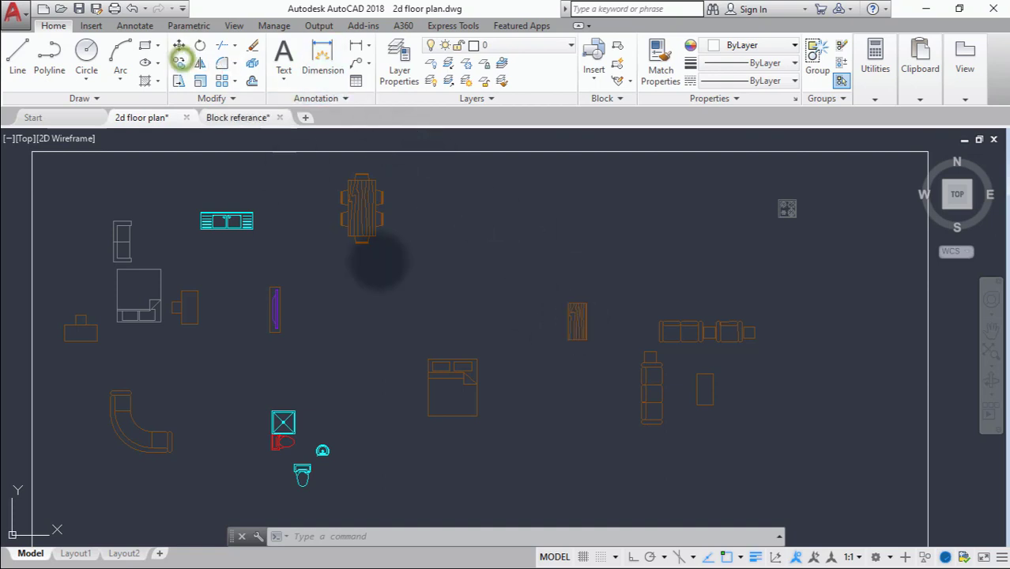
key(Return)
click(576, 318)
scroll(316, 363, down, 5)
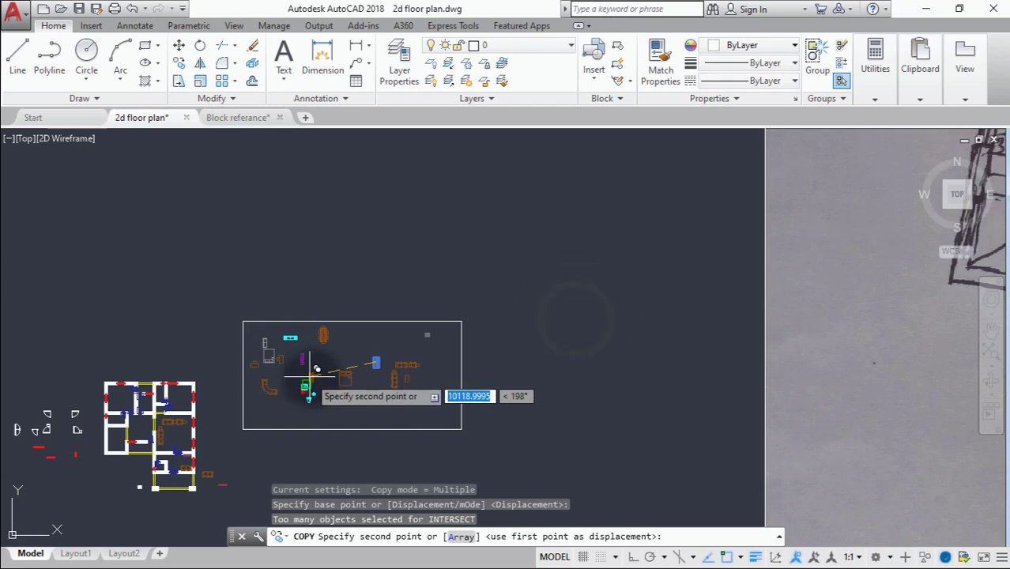
middle_drag(314, 365, 737, 235)
scroll(624, 304, up, 5)
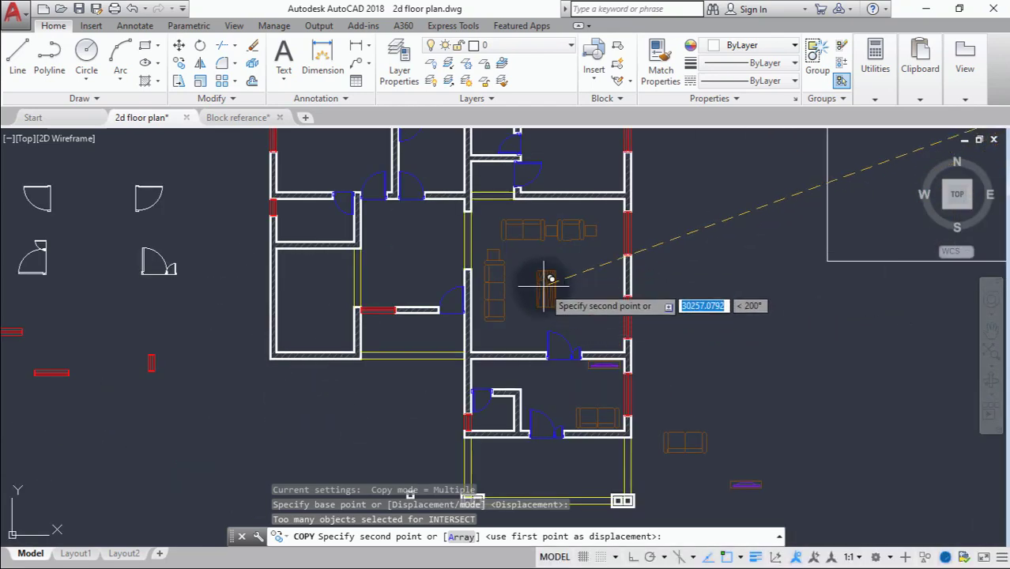
scroll(542, 277, up, 2)
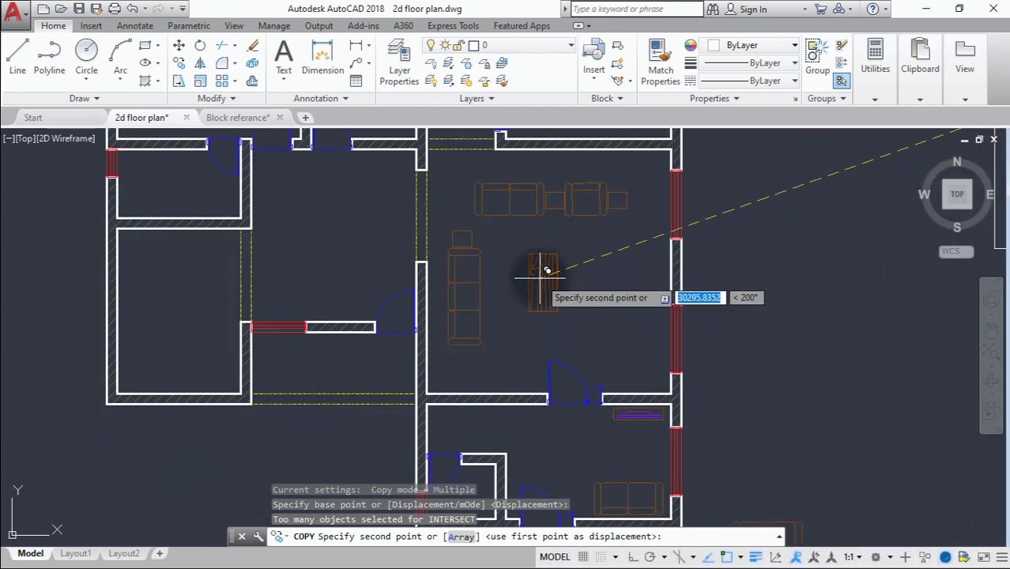
click(543, 278)
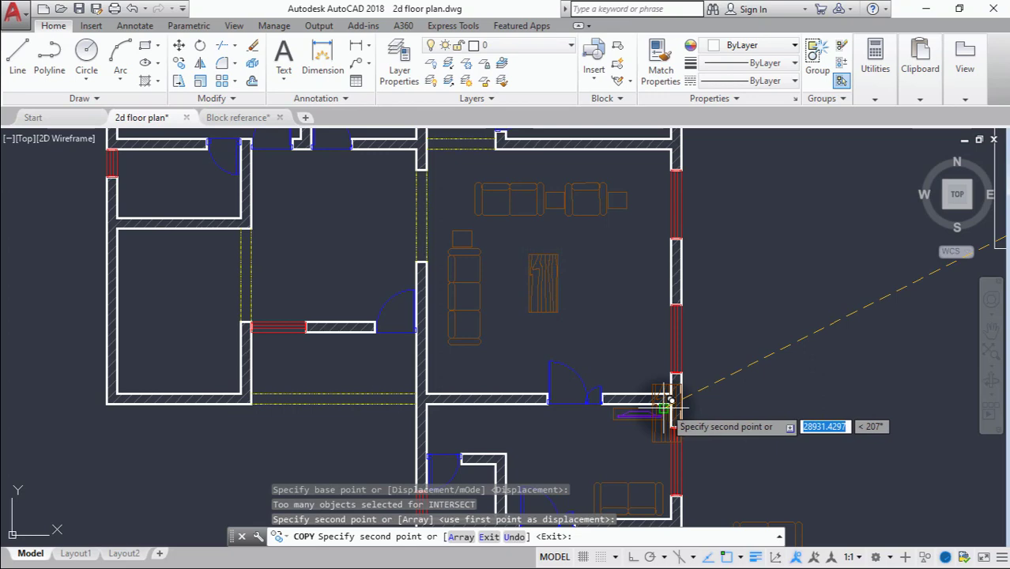
key(Escape)
Rotate the reduced TV unit beside the floor plan to 270° about the cabinet's upper-left corner with Ortho on.
scroll(666, 405, down, 2)
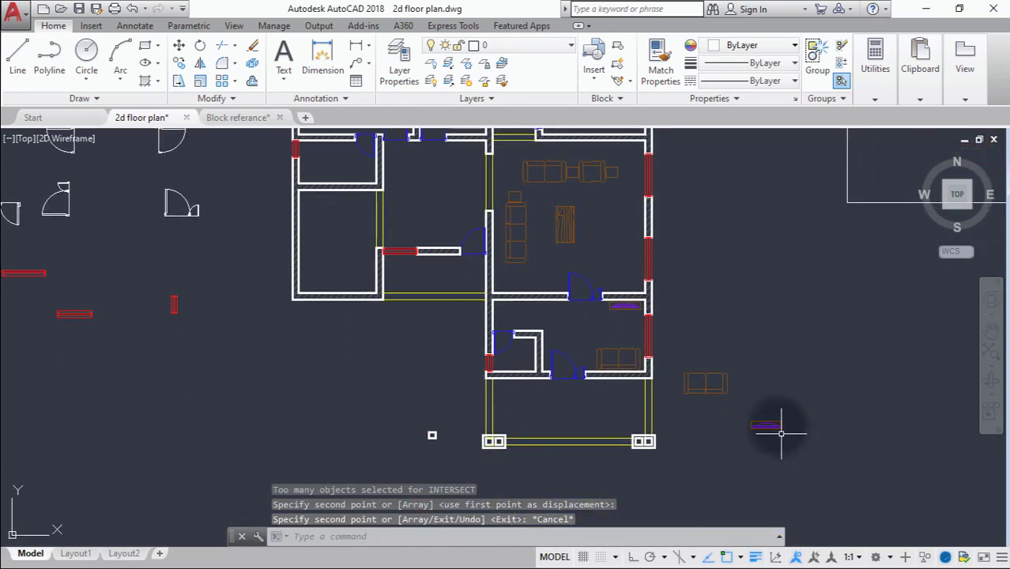
scroll(780, 433, up, 4)
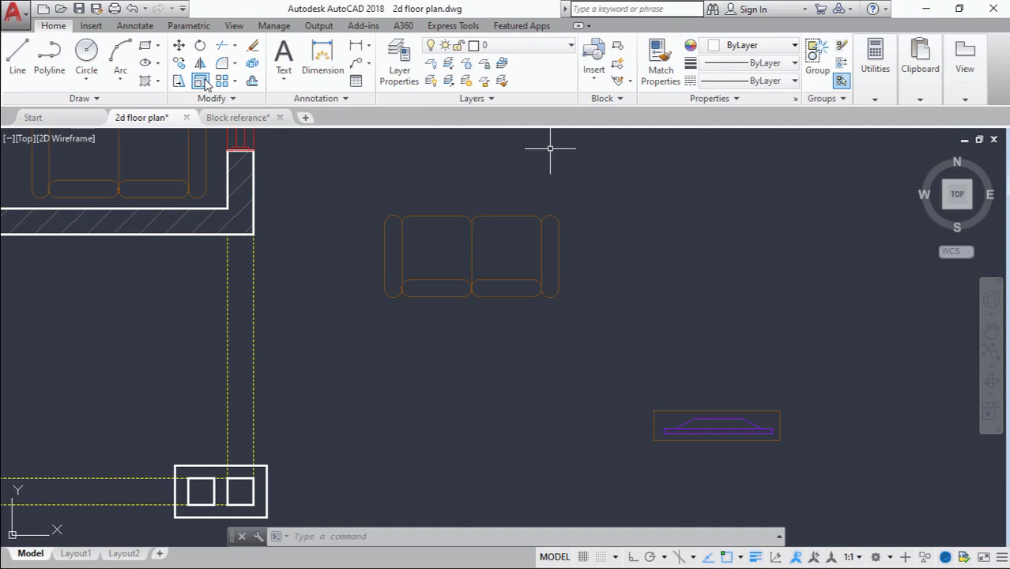
click(200, 45)
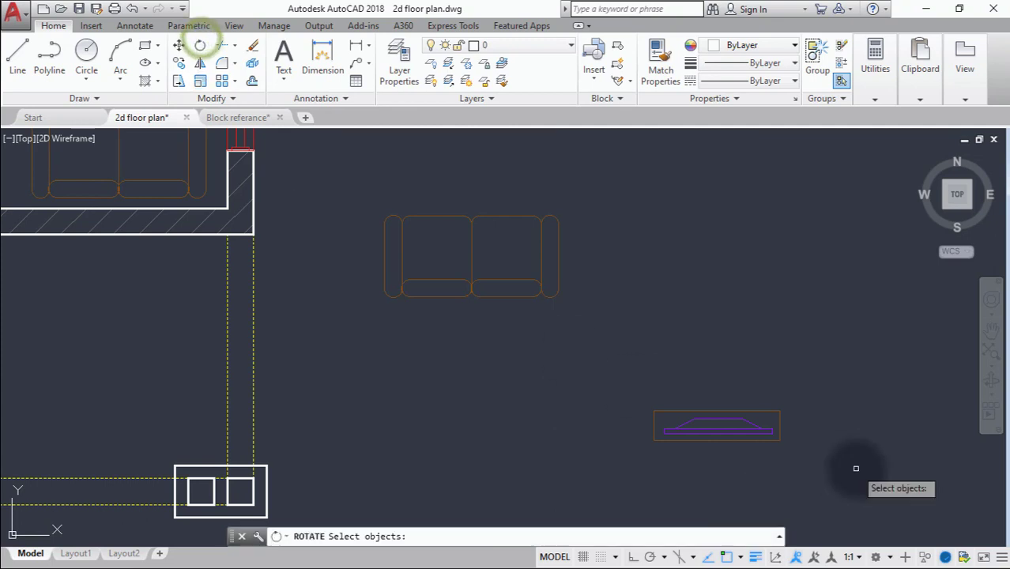
click(731, 434)
key(Return)
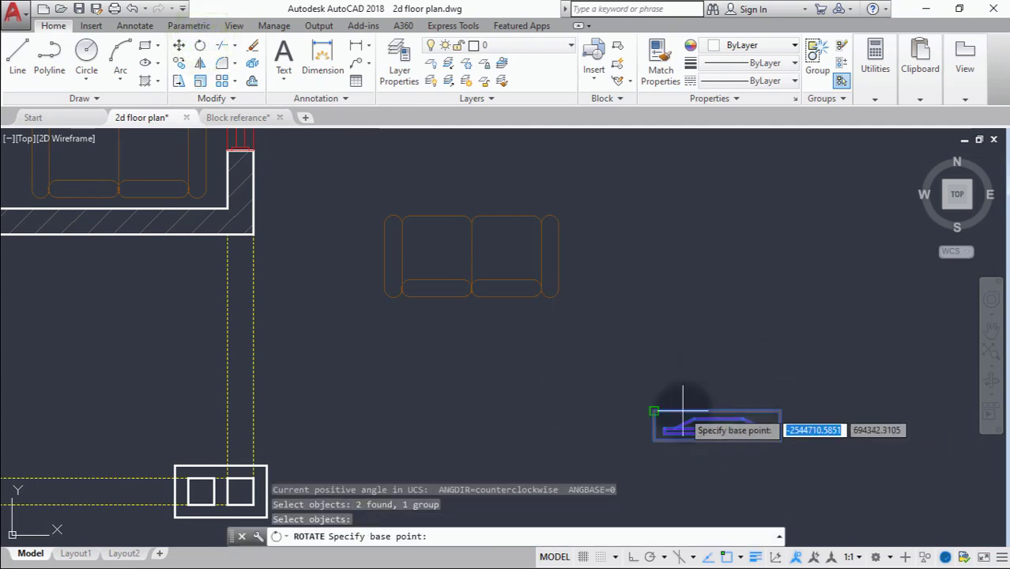
click(654, 411)
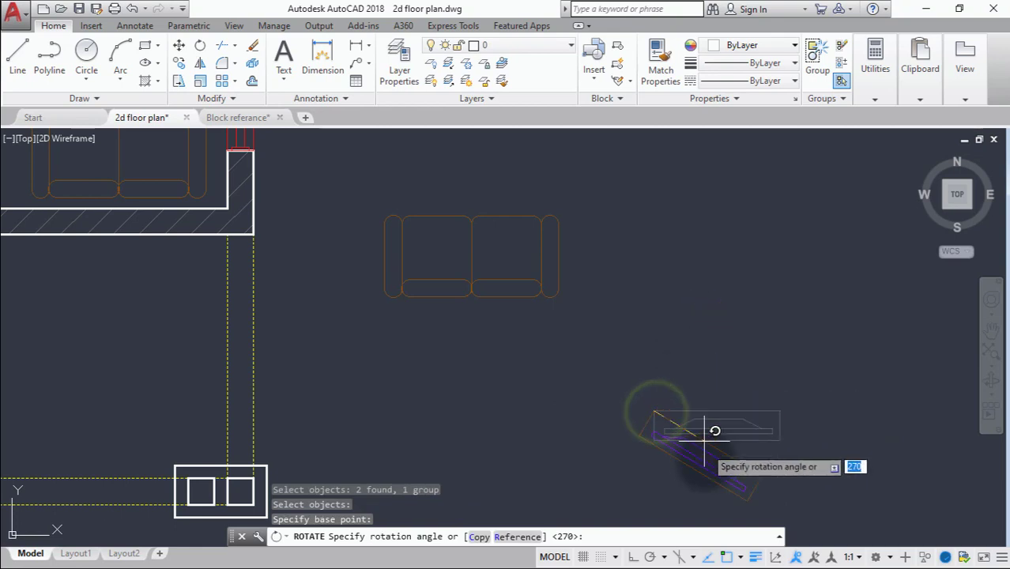
click(633, 557)
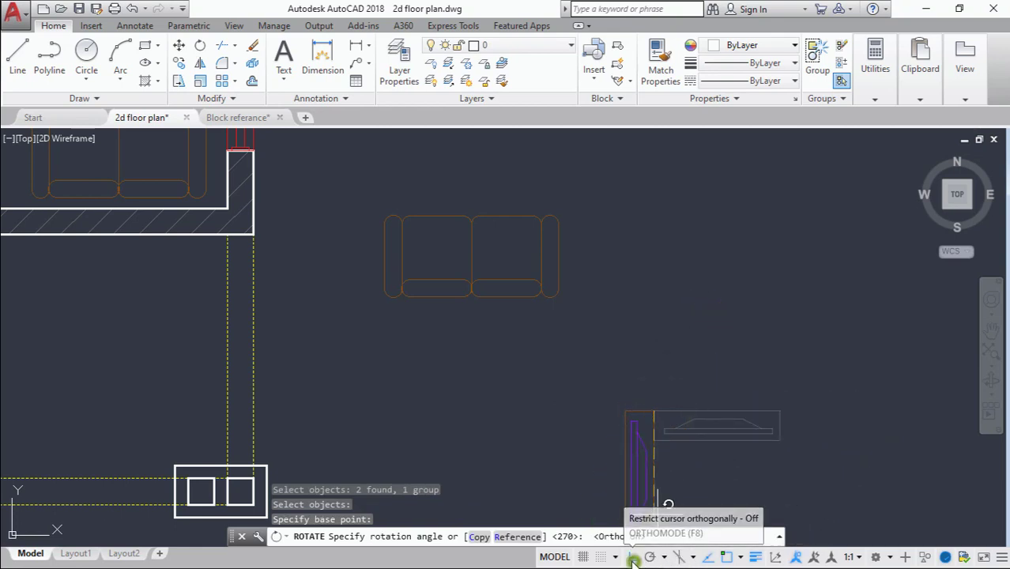
scroll(630, 457, up, 3)
scroll(597, 282, down, 3)
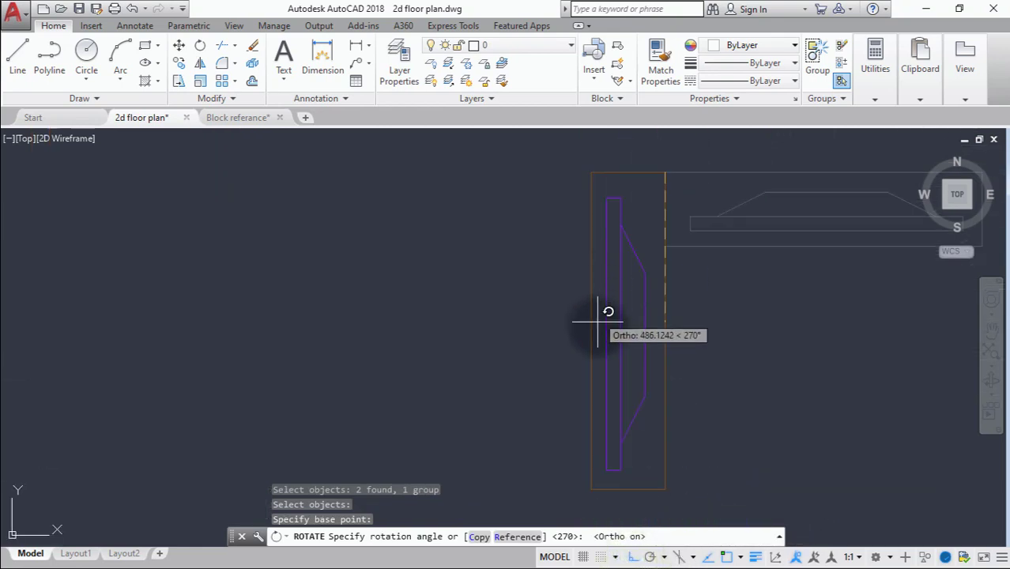
click(600, 345)
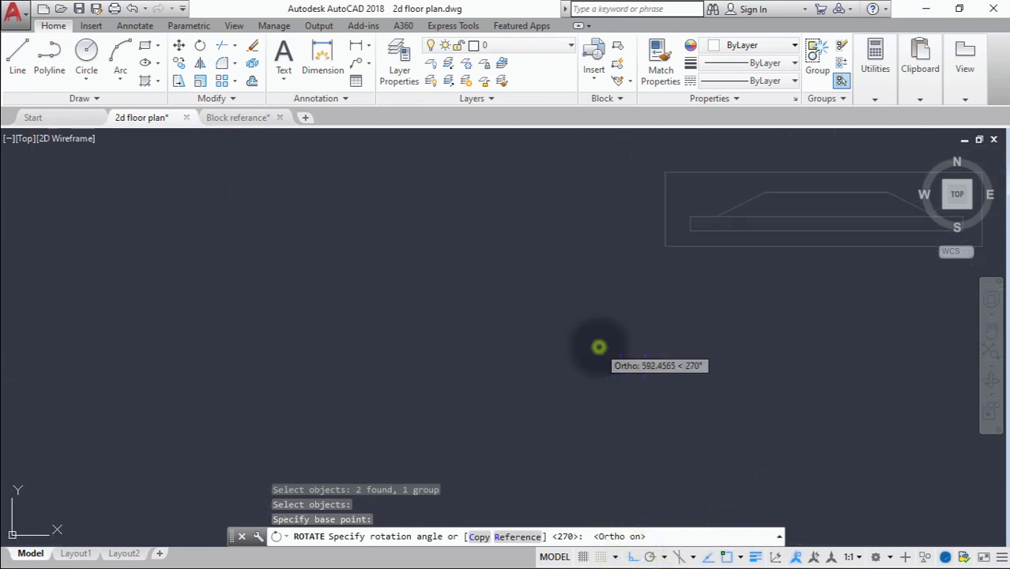
Copy the rotated TV unit, with Ortho off, into the large room against the right-hand wall between the two windows.
click(180, 64)
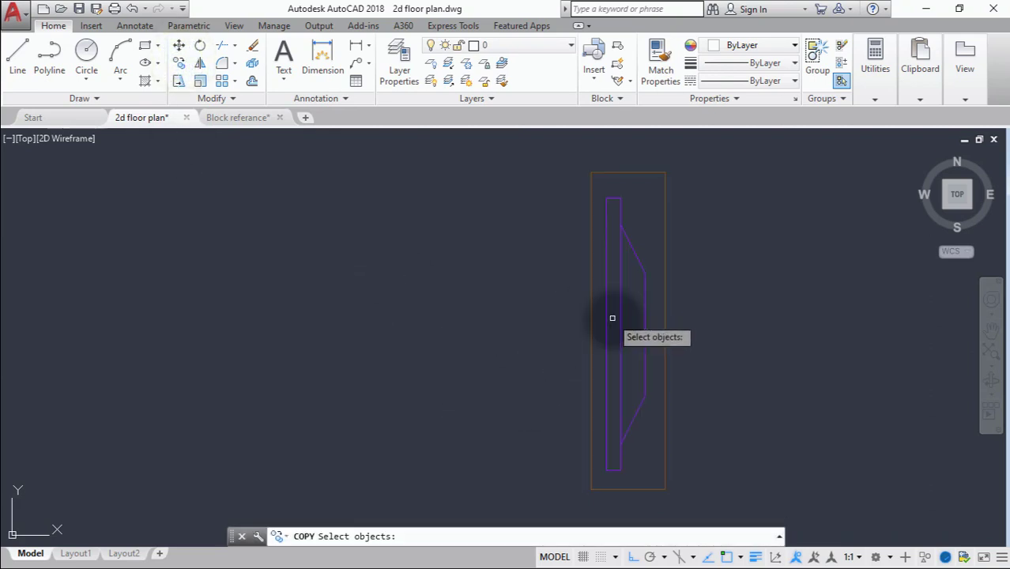
click(647, 330)
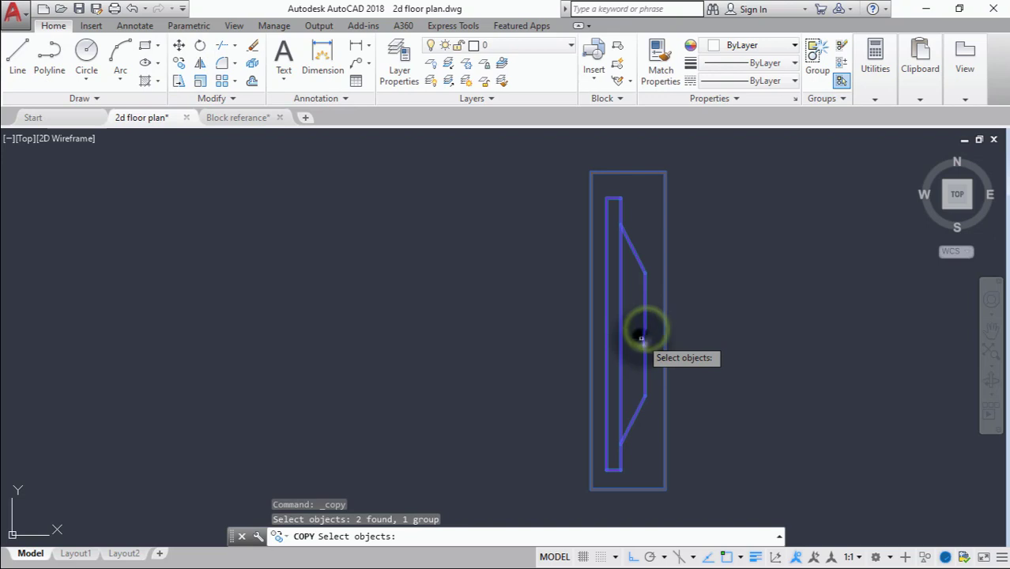
key(Return)
click(645, 334)
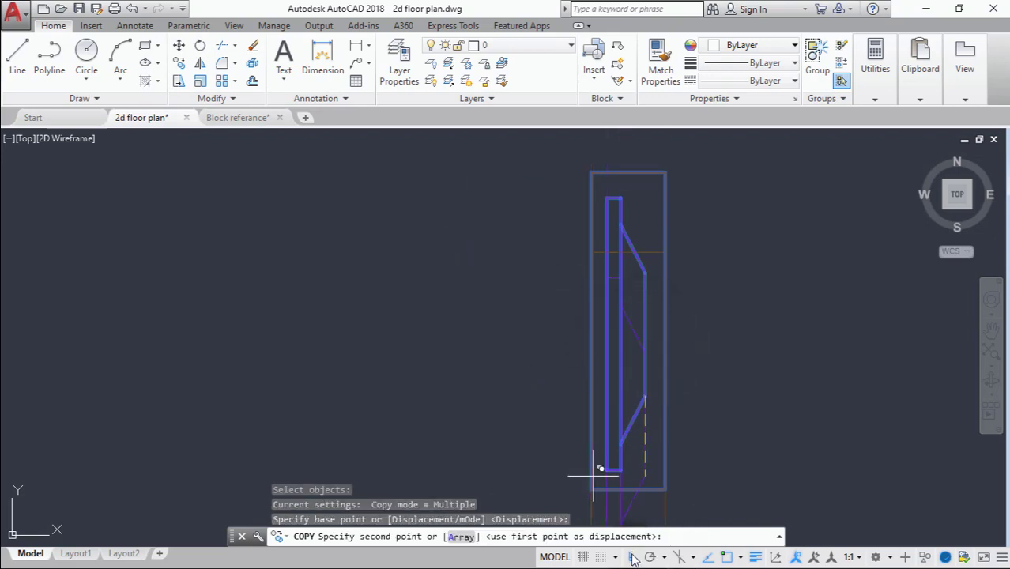
click(632, 558)
scroll(419, 332, down, 6)
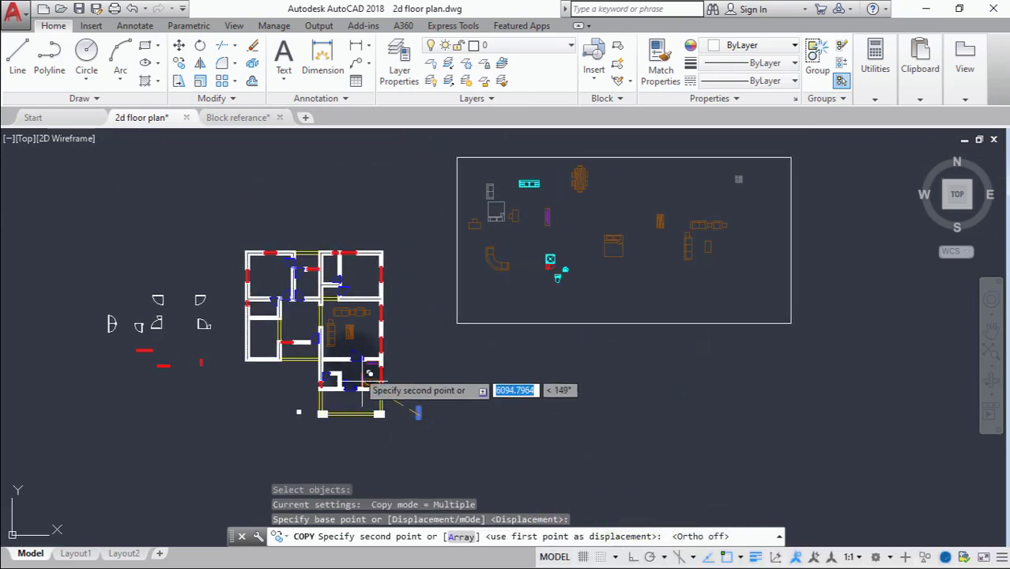
scroll(369, 374, up, 8)
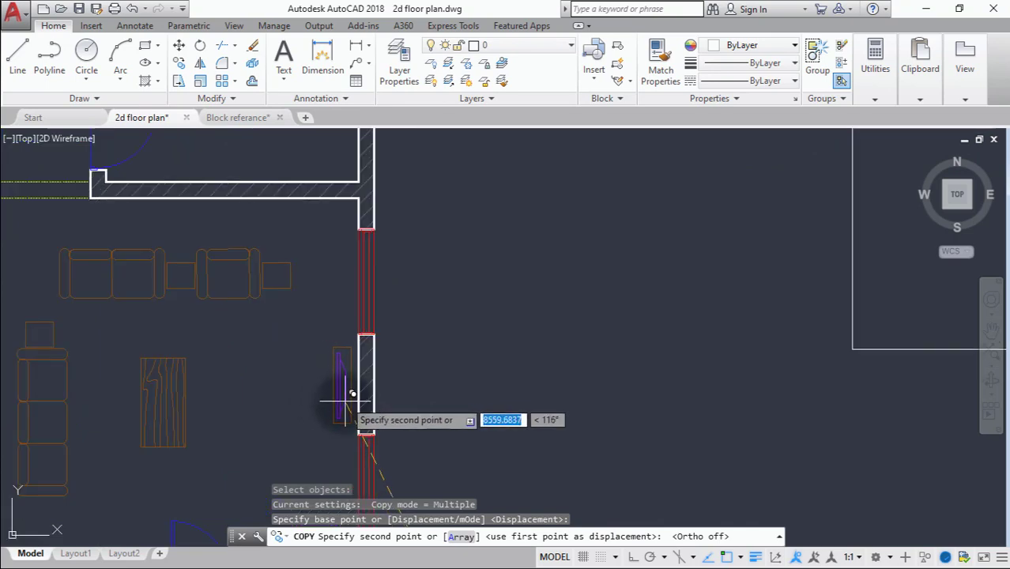
click(340, 401)
scroll(332, 403, down, 5)
middle_drag(332, 403, 360, 293)
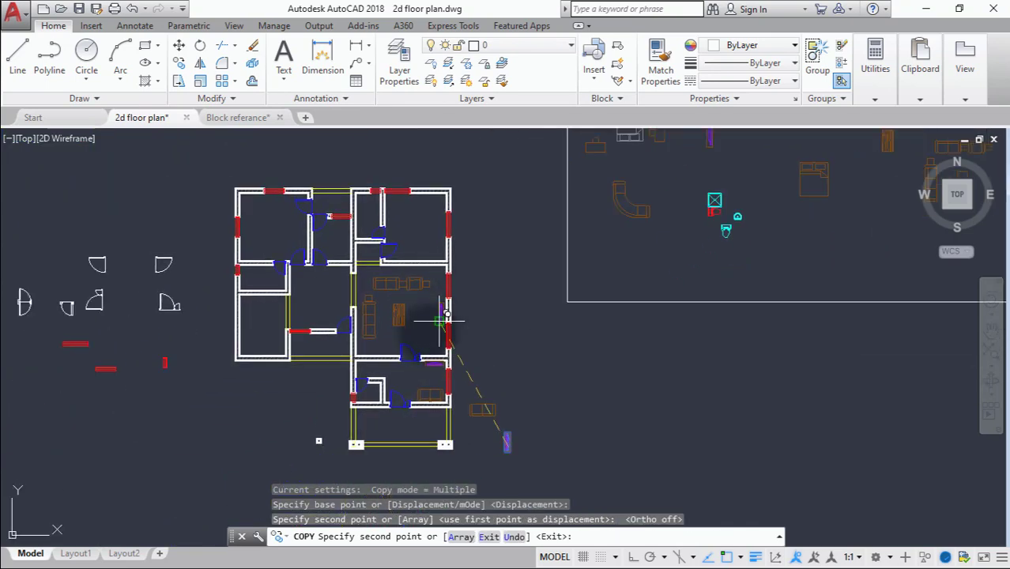
scroll(376, 304, up, 4)
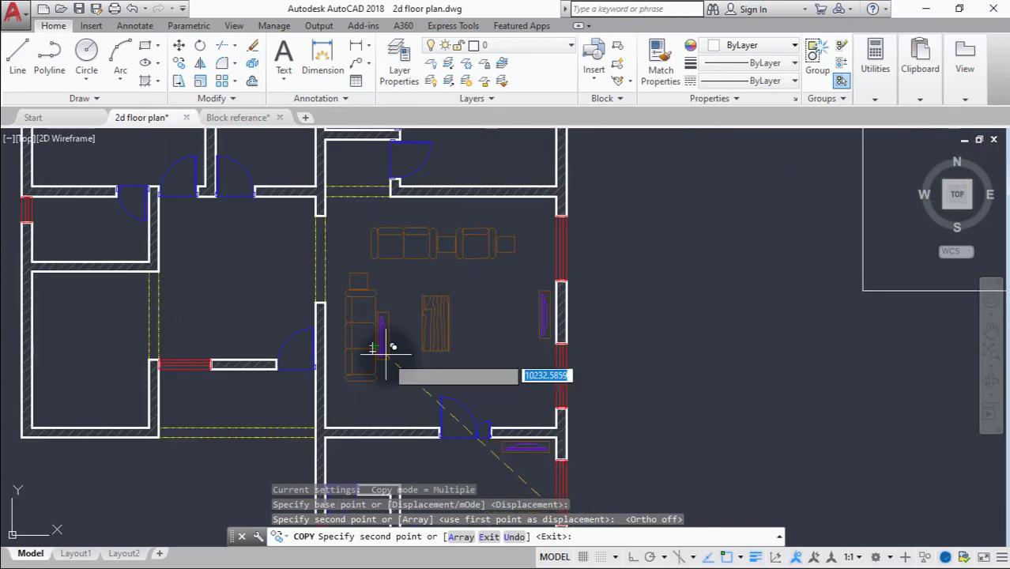
key(Escape)
Copy the brown double bed from the furniture frame into the upper-right room, beside its right-hand window with the pillows toward the upper wall.
scroll(391, 332, down, 4)
middle_drag(418, 296, 385, 417)
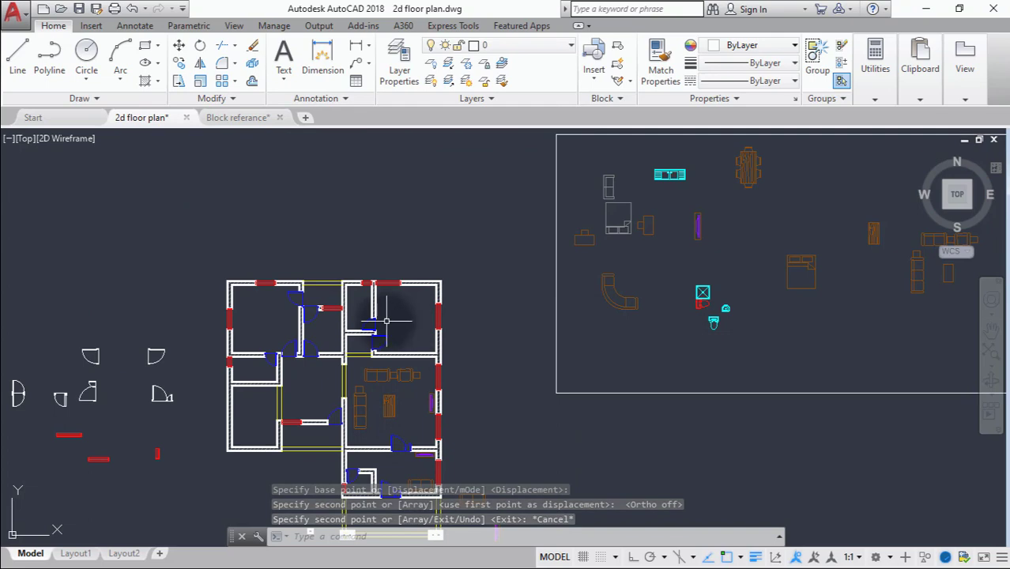
scroll(403, 309, up, 2)
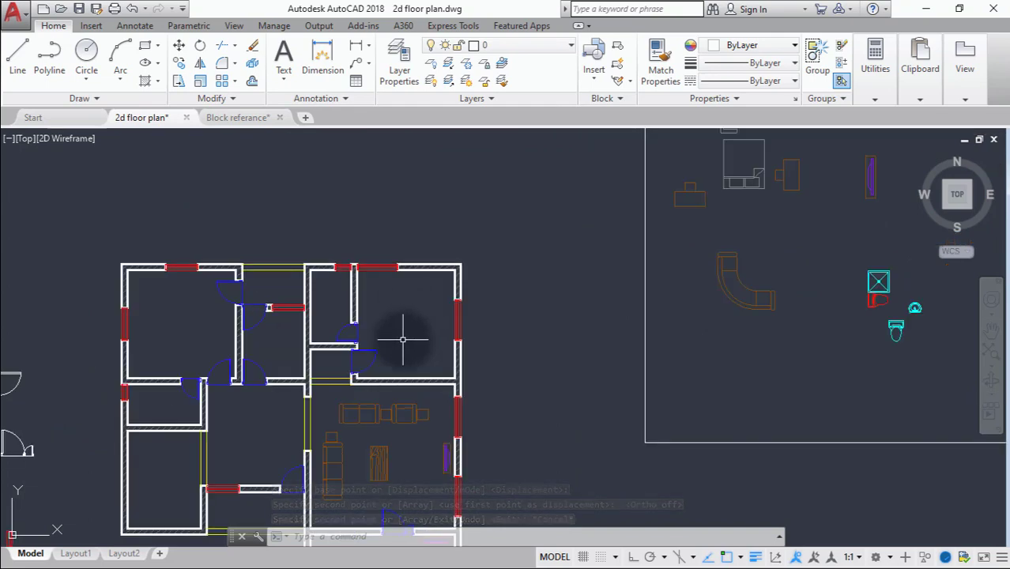
scroll(403, 340, down, 2)
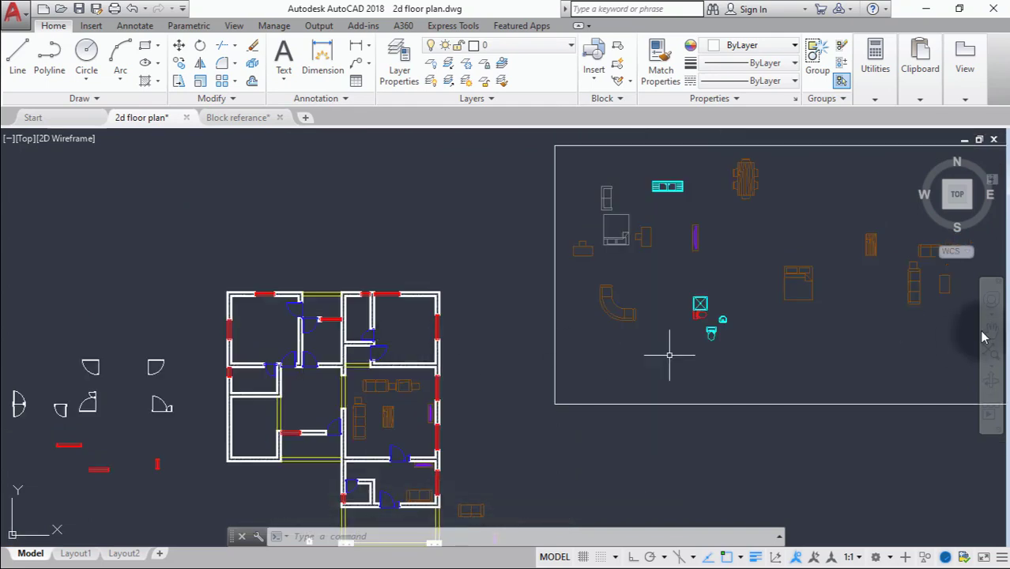
click(178, 65)
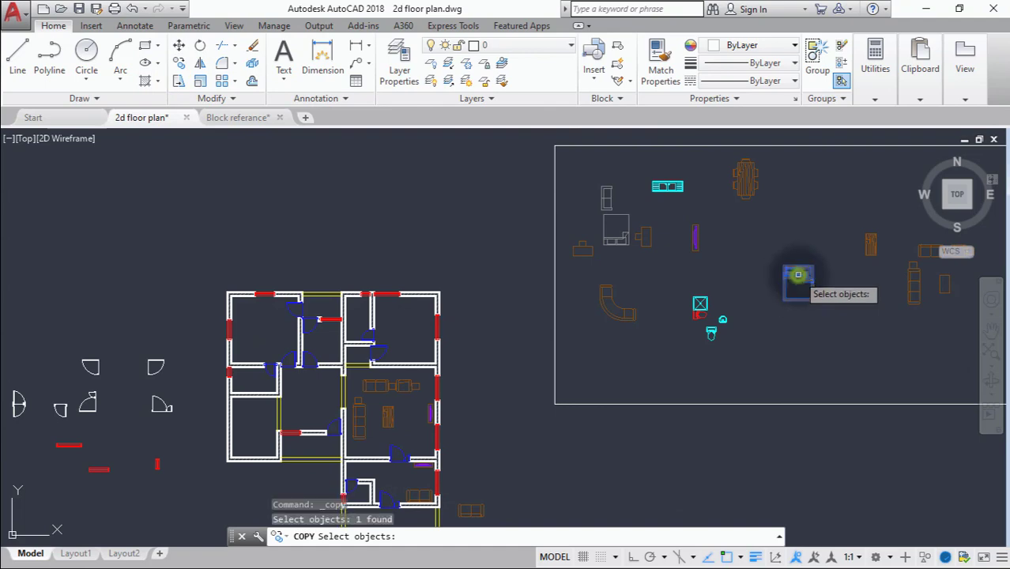
key(Return)
click(793, 278)
scroll(427, 316, up, 3)
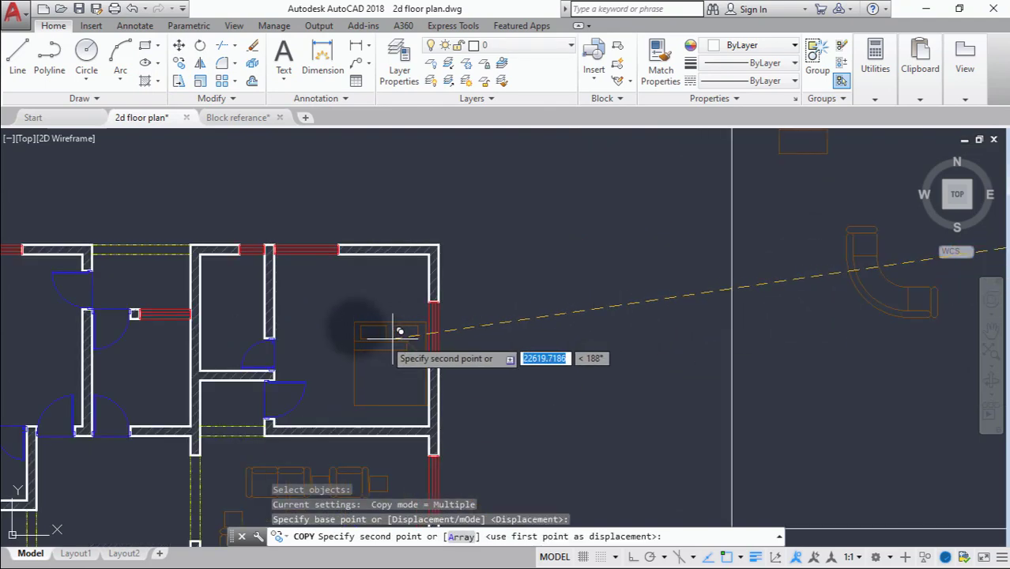
scroll(388, 293, up, 2)
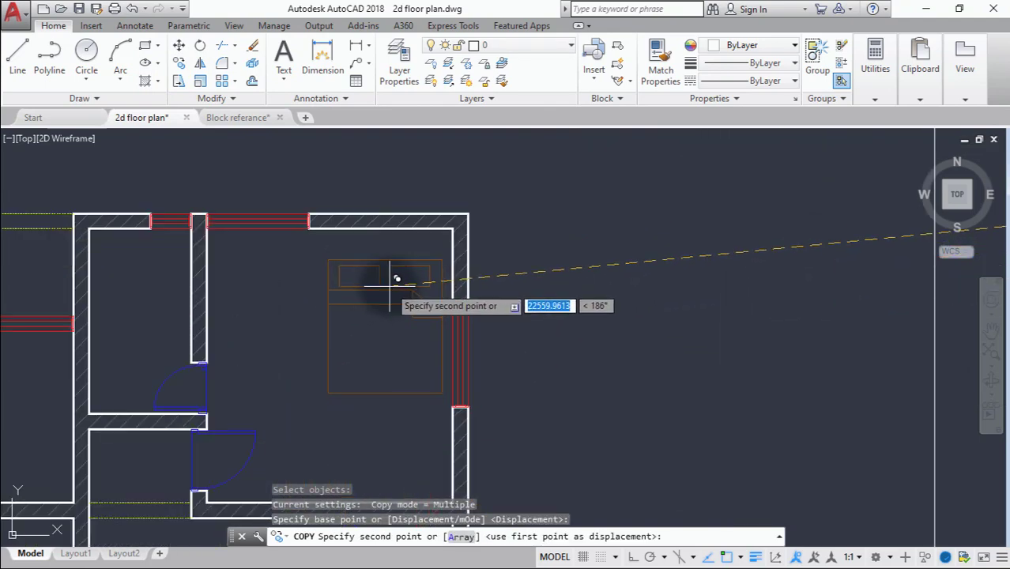
click(392, 282)
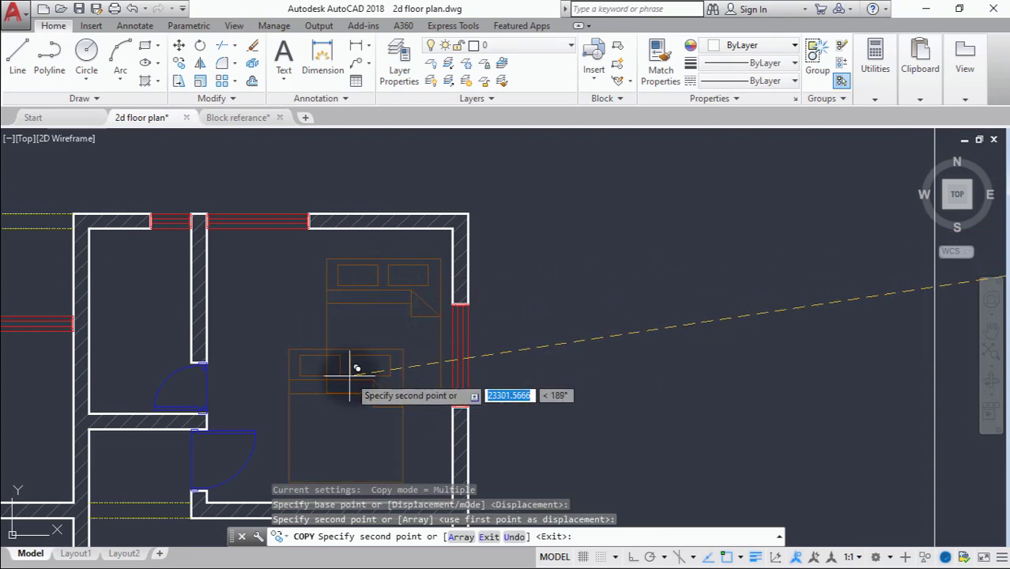
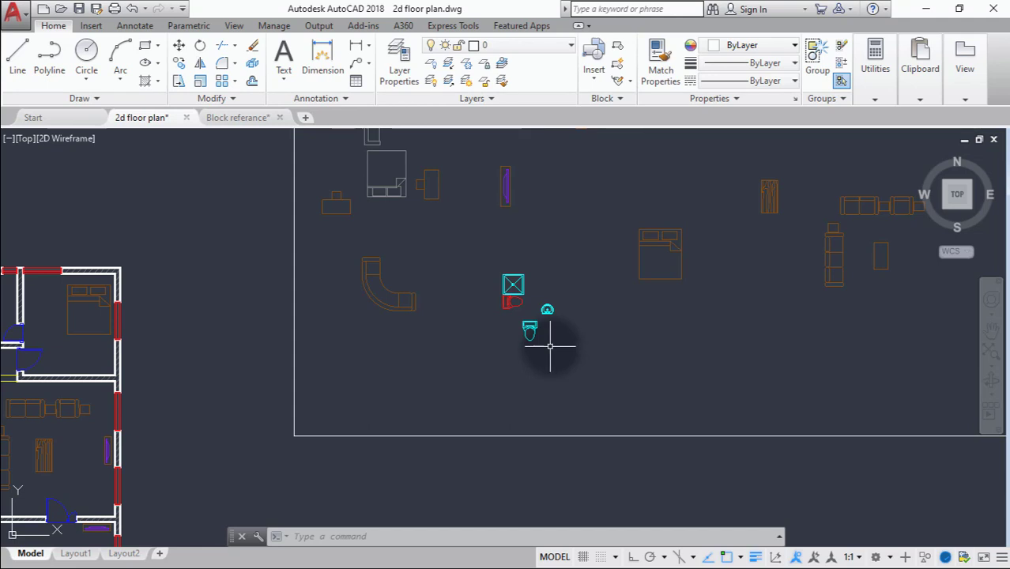
Group all the lines of the cyan toilet in the furniture frame into one object.
click(179, 63)
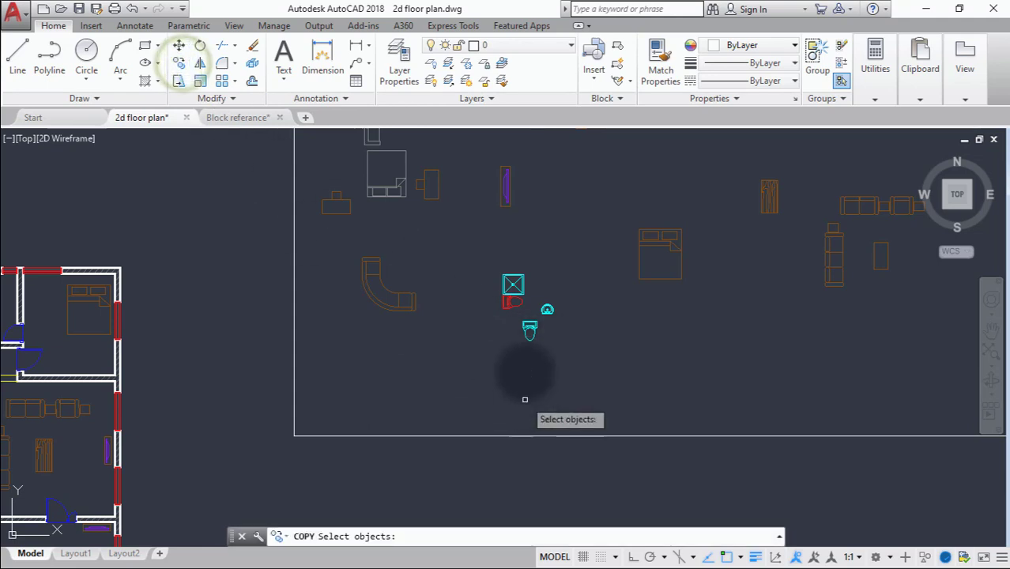
key(Escape)
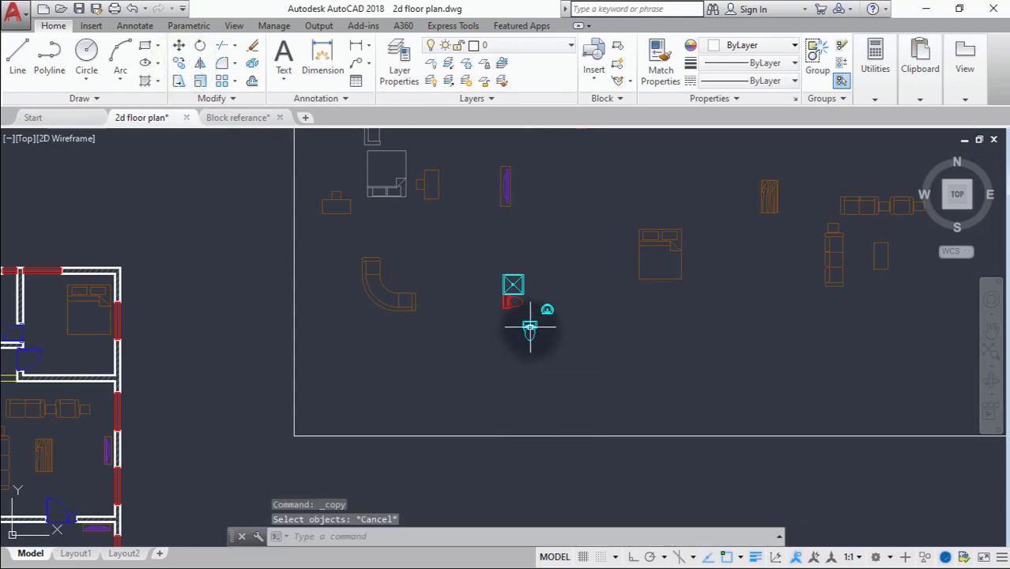
scroll(529, 324, up, 5)
click(557, 285)
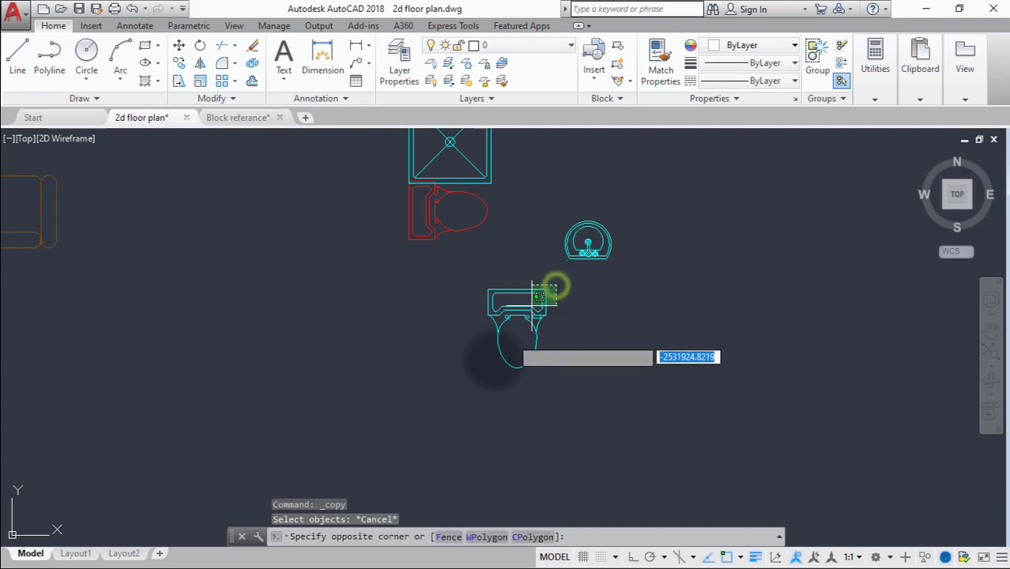
click(455, 400)
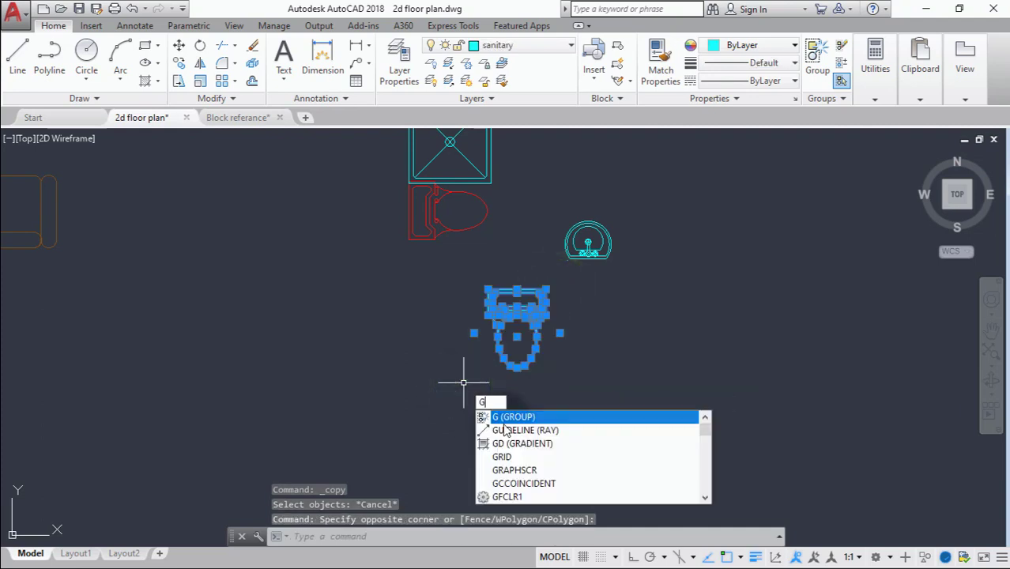
key(Return)
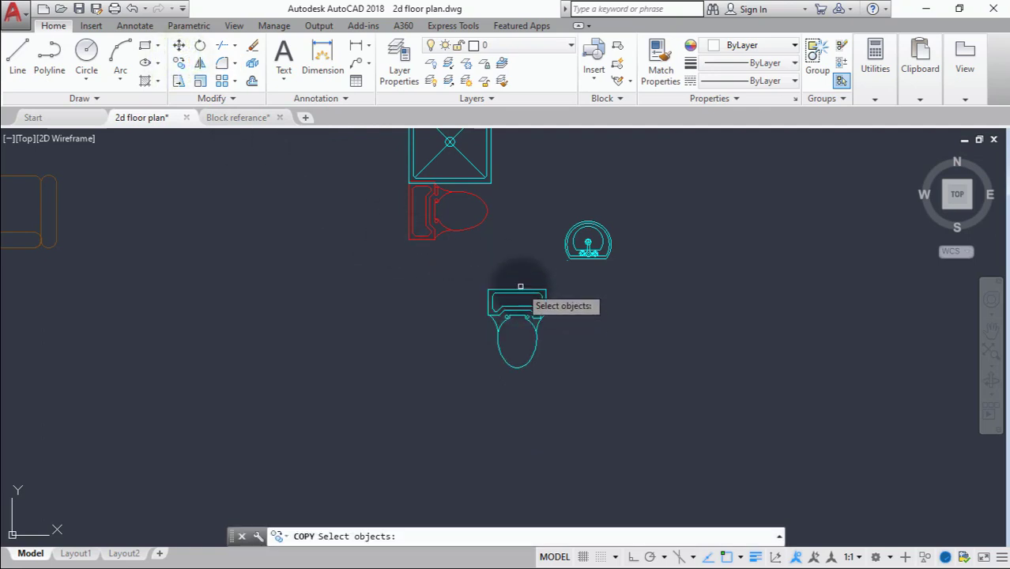
Copy the grouped cyan toilet, based at its cistern, into the small bathroom beside the bedroom, with its back under the window.
click(517, 295)
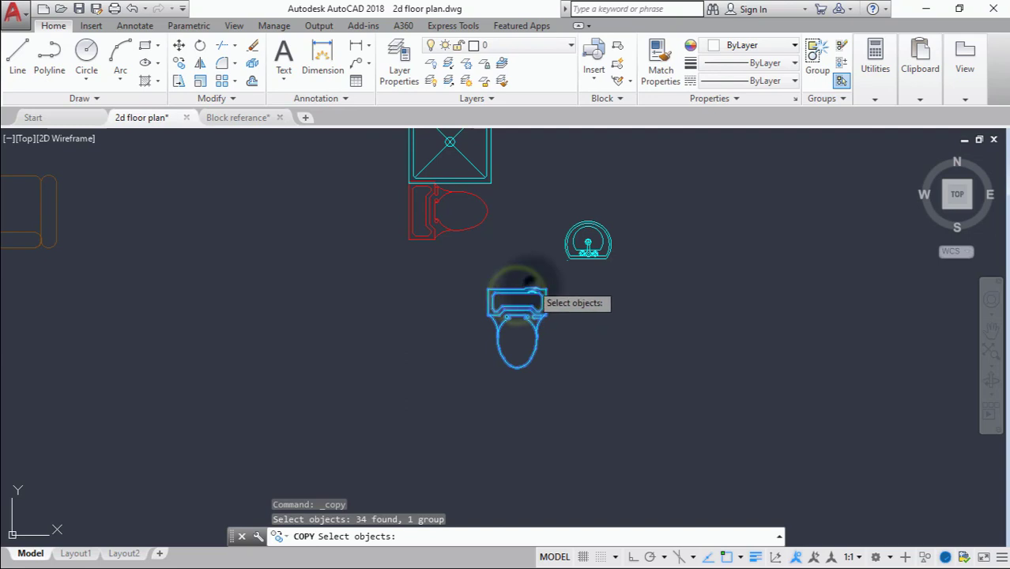
right_click(527, 283)
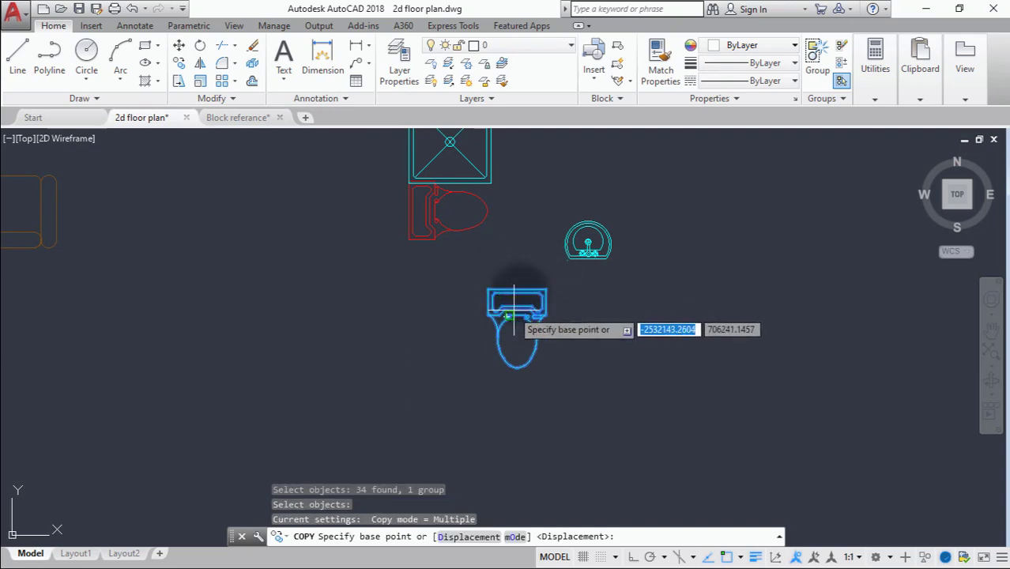
scroll(522, 291, up, 6)
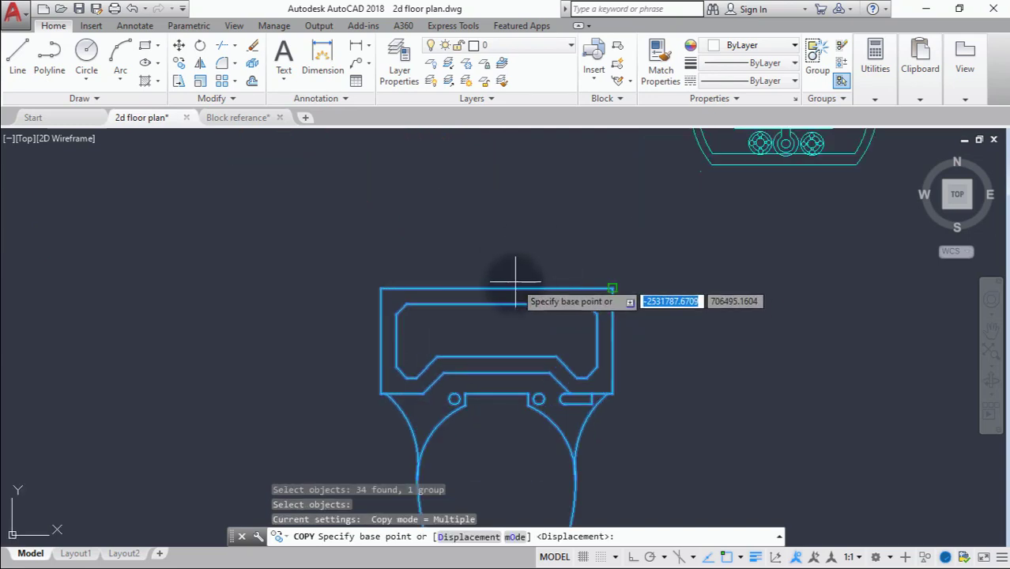
scroll(496, 298, up, 4)
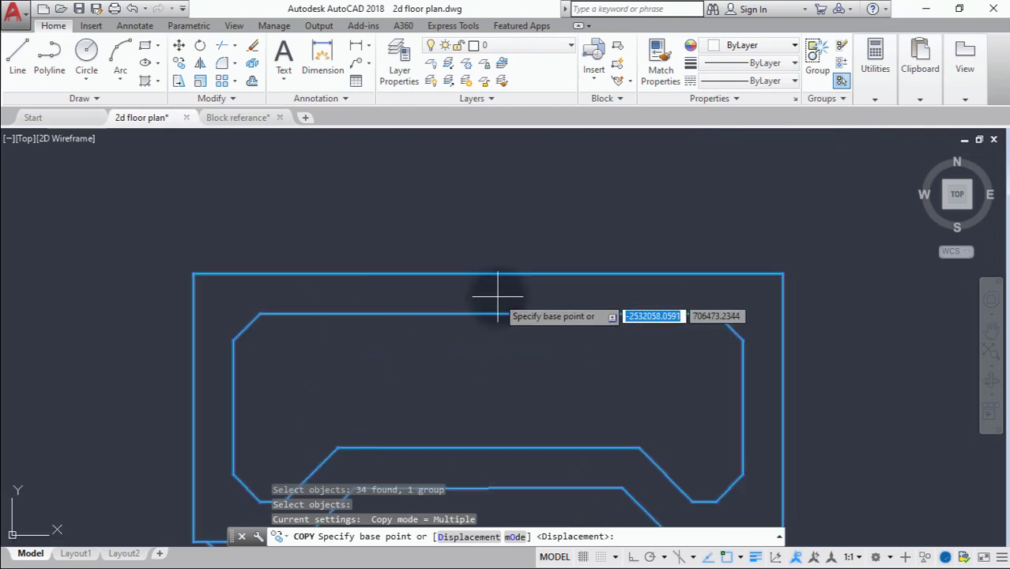
click(498, 297)
scroll(500, 297, down, 8)
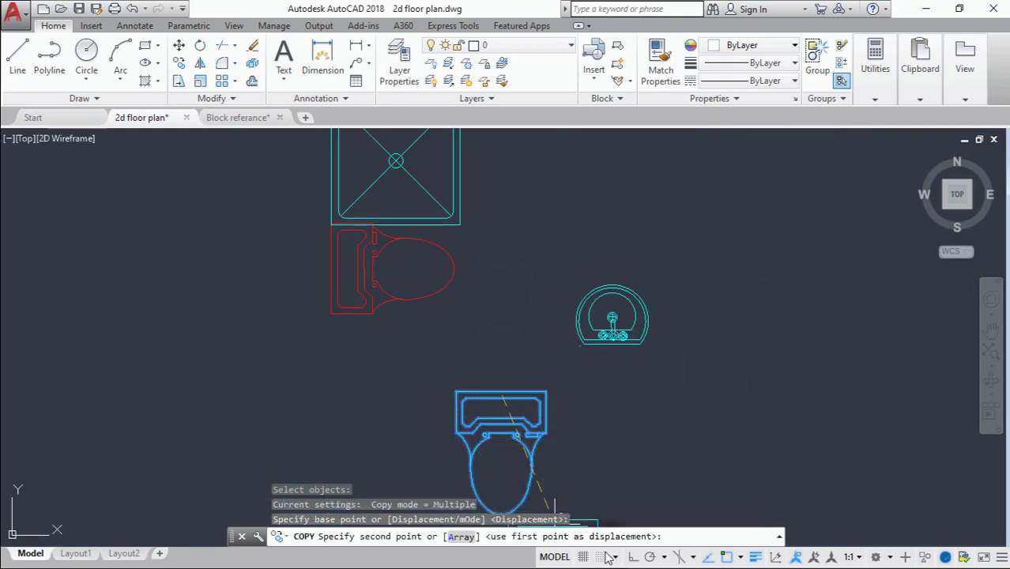
scroll(214, 349, down, 10)
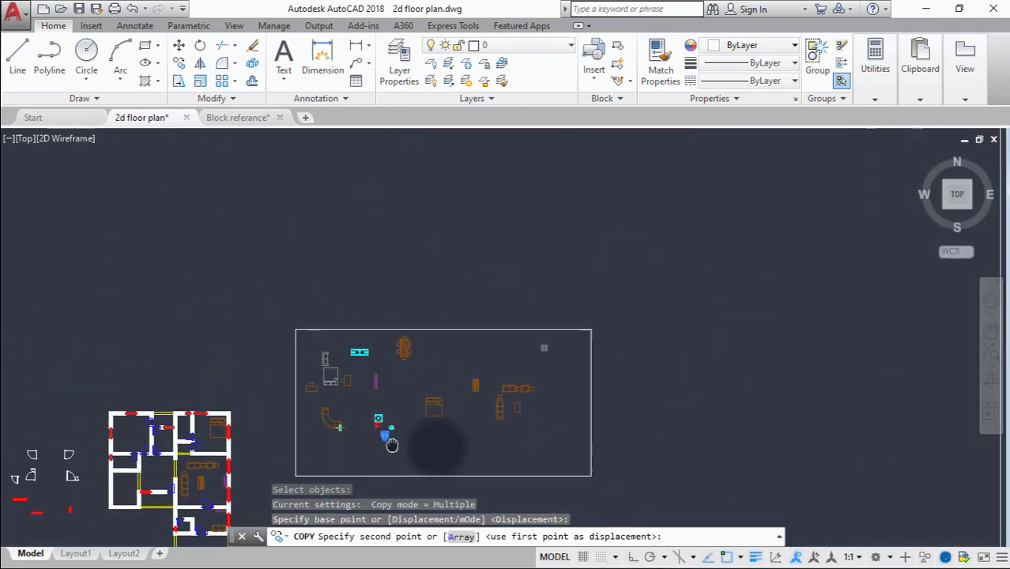
scroll(382, 456, up, 8)
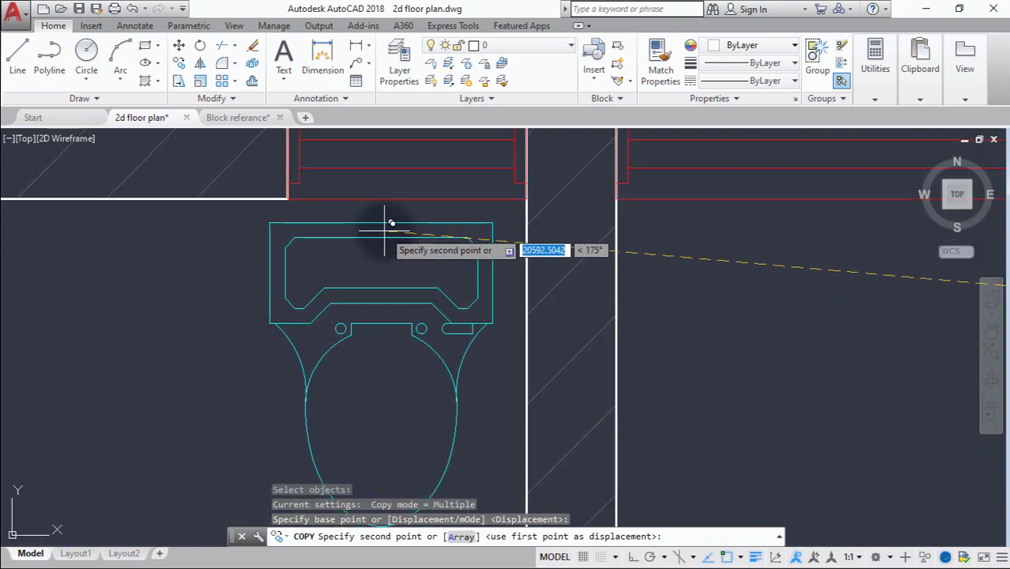
click(381, 225)
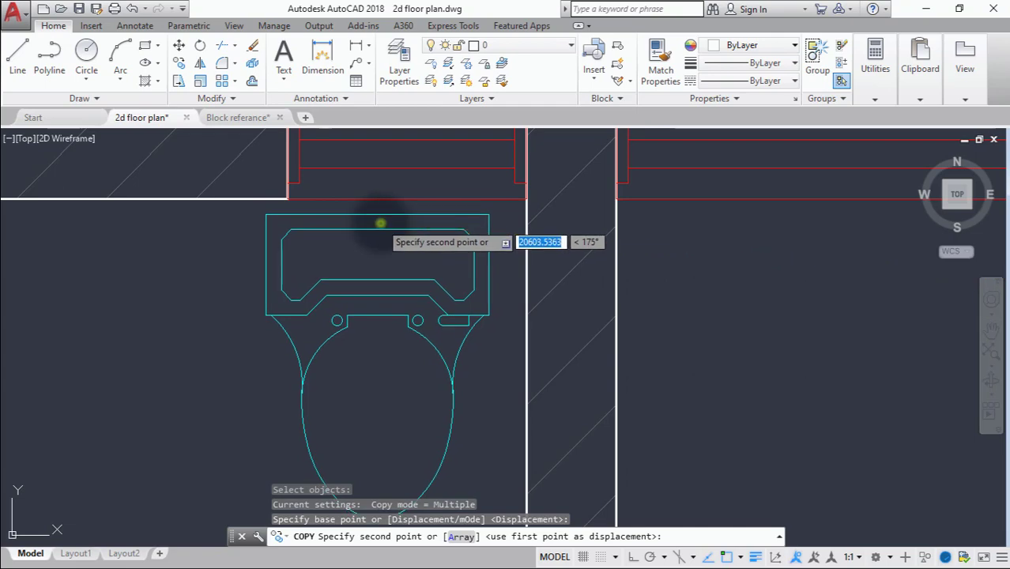
key(Escape)
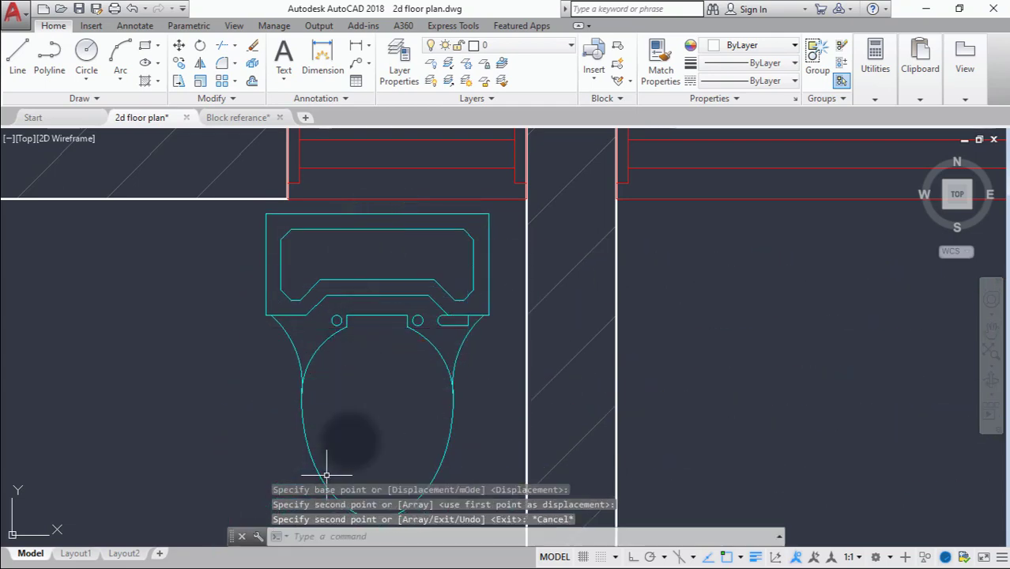
Copy the square shower tray by its drain centre into the bathroom's upper-left corner, beside the toilet.
scroll(353, 429, down, 5)
scroll(354, 429, down, 5)
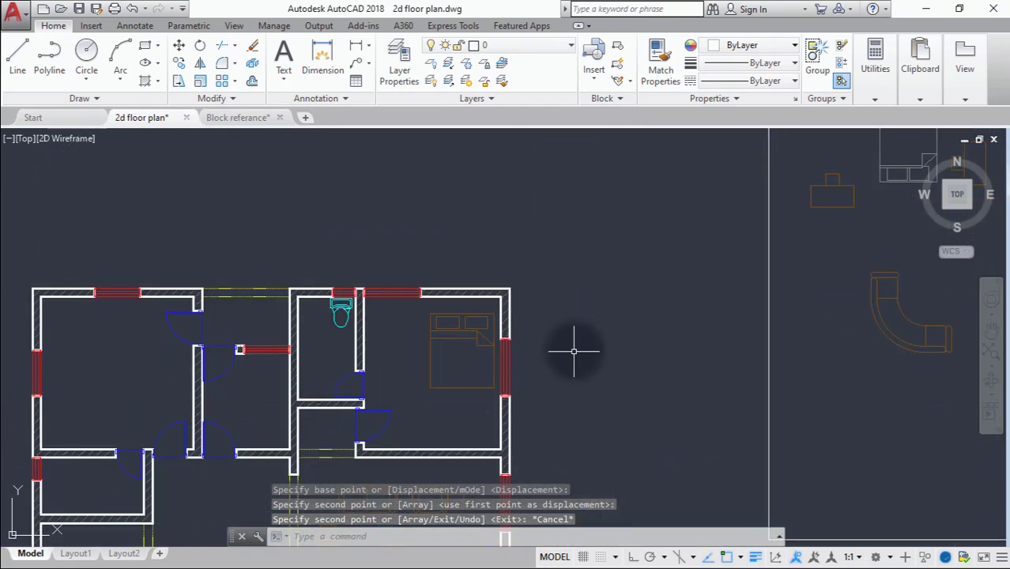
scroll(628, 381, down, 3)
scroll(704, 343, up, 8)
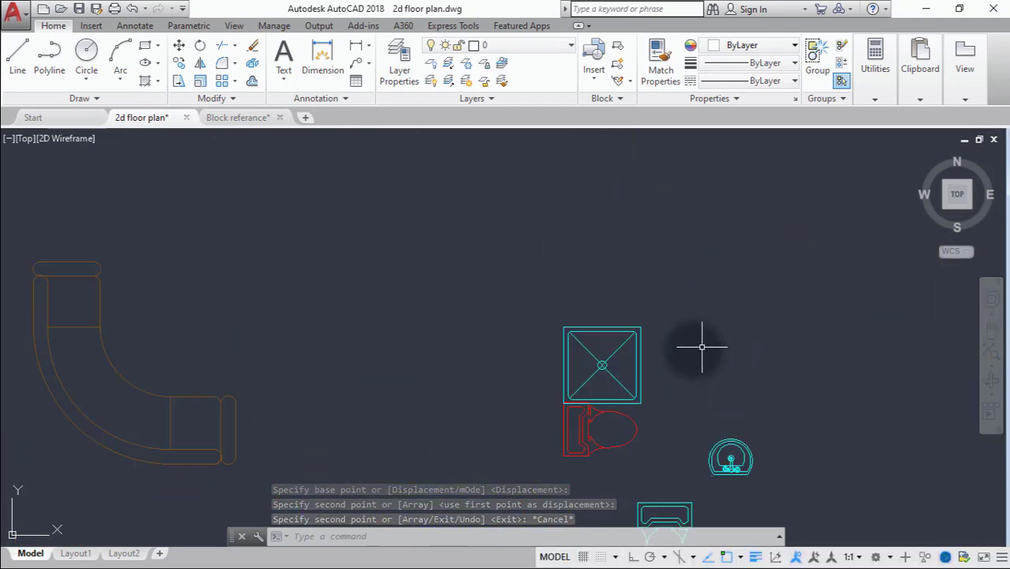
click(180, 64)
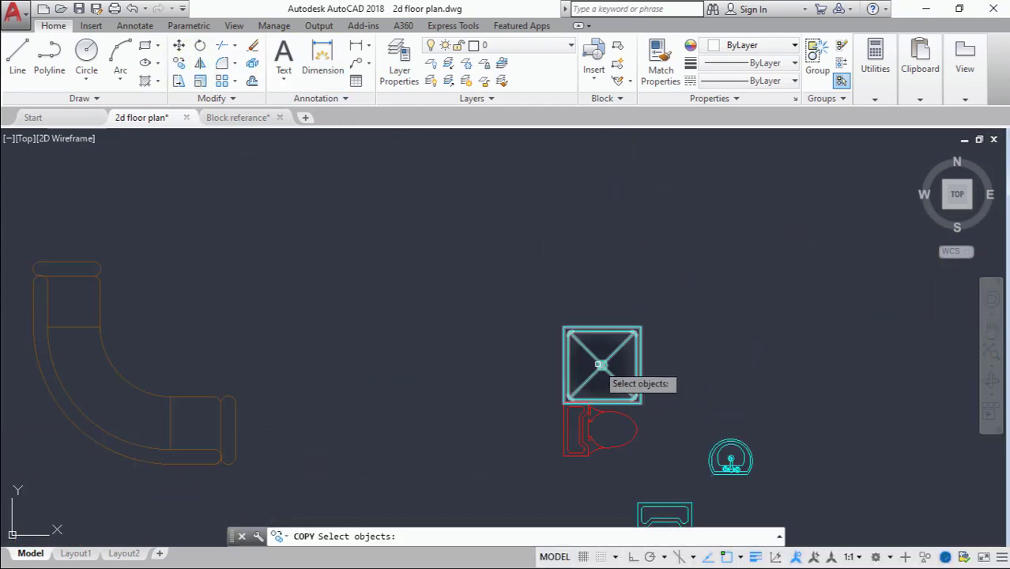
click(598, 364)
key(Return)
click(603, 364)
scroll(220, 388, down, 5)
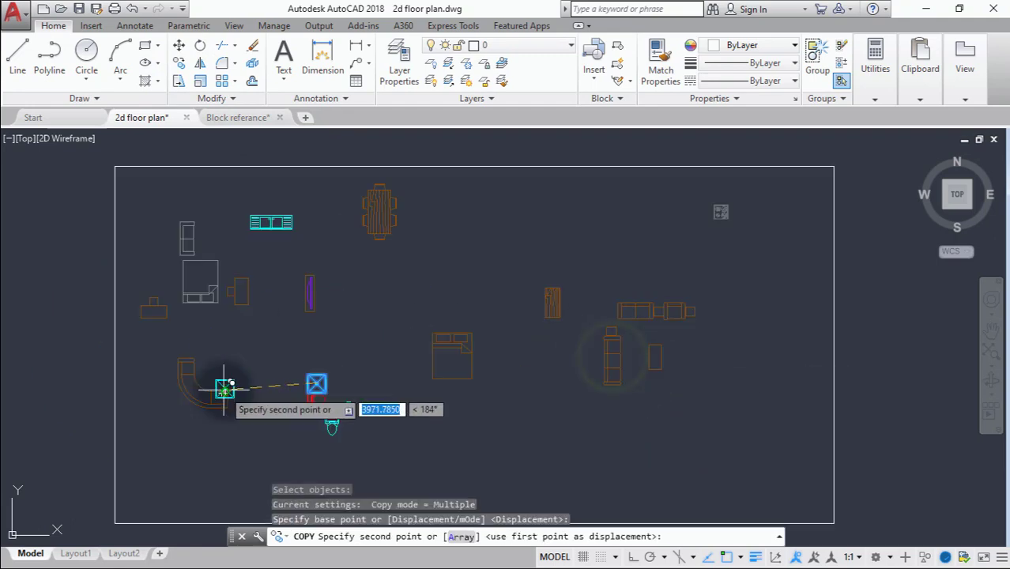
scroll(130, 384, up, 6)
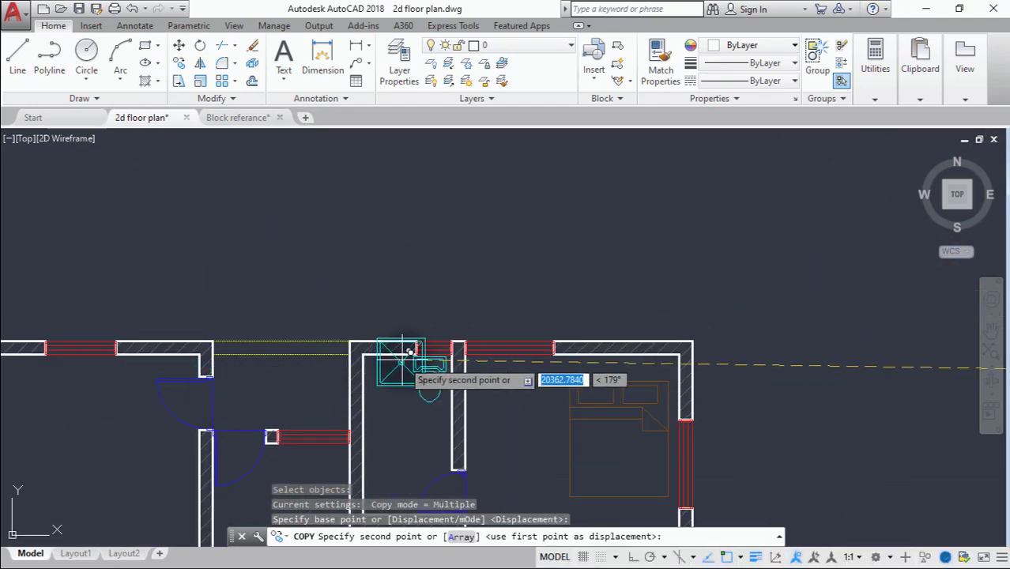
scroll(352, 407, down, 2)
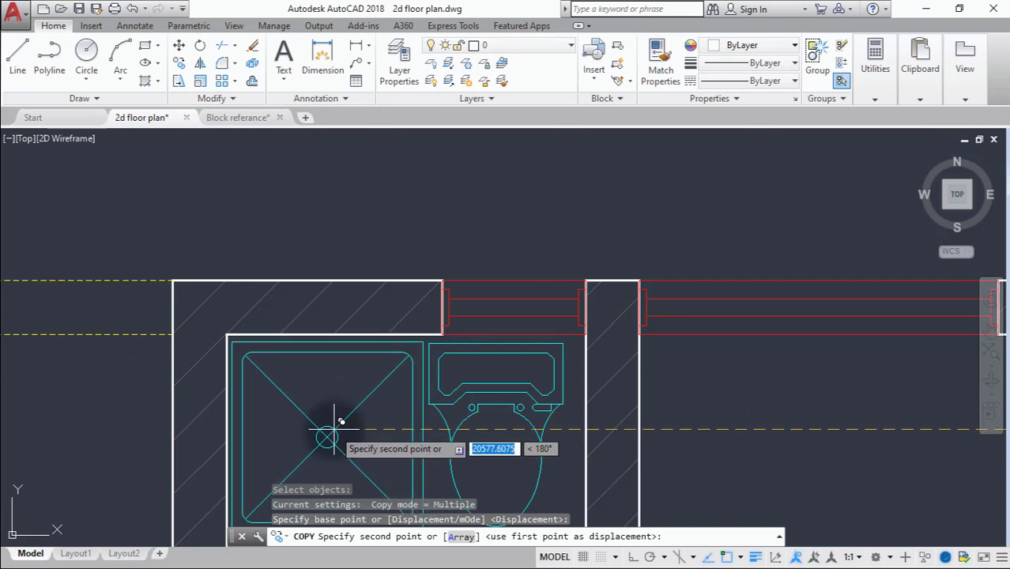
click(334, 431)
scroll(334, 430, down, 4)
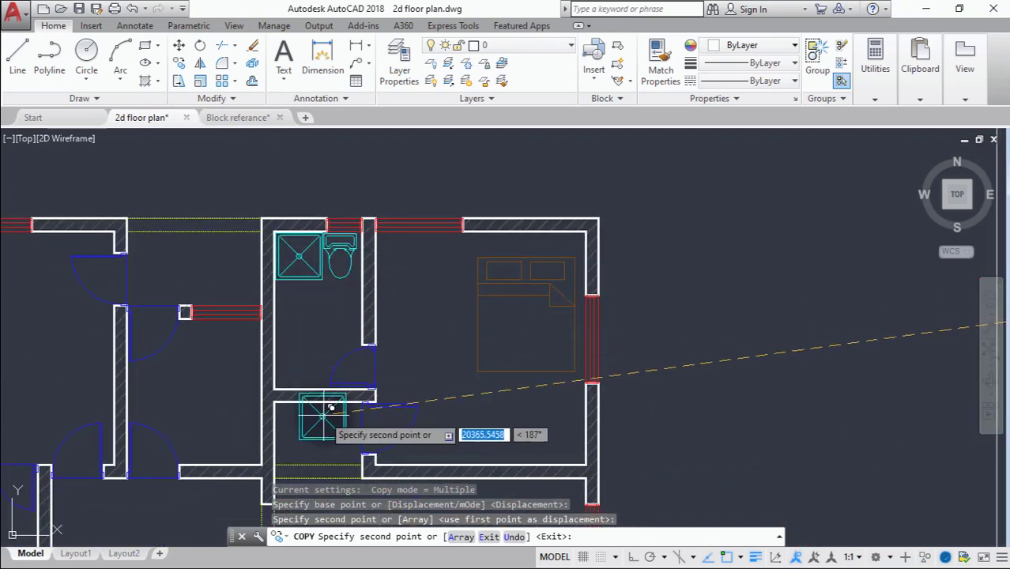
key(Escape)
Rotate the washbasin in the furniture frame by about 270° around its drain, so its flat back faces left.
scroll(331, 409, down, 6)
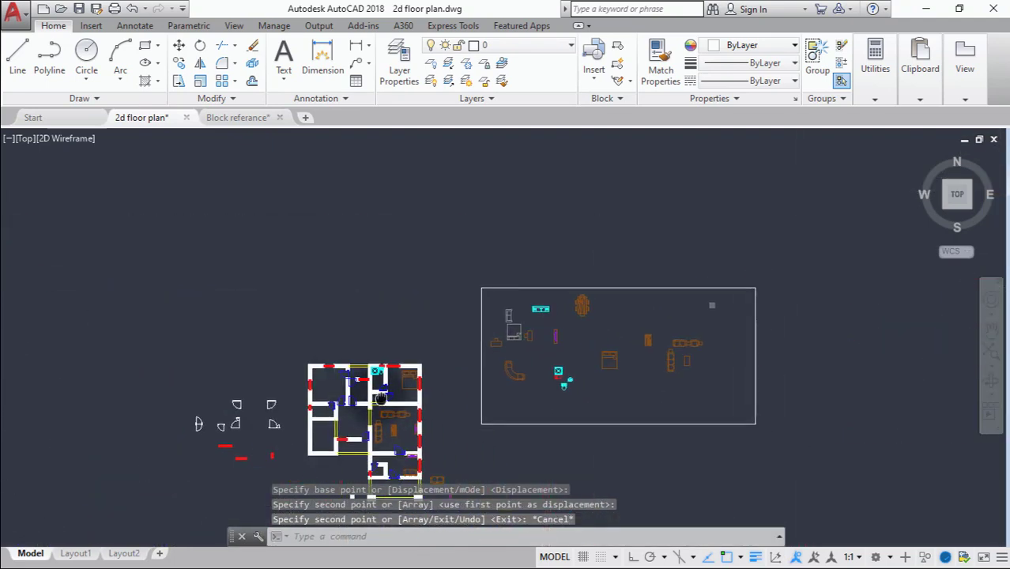
scroll(566, 424, up, 10)
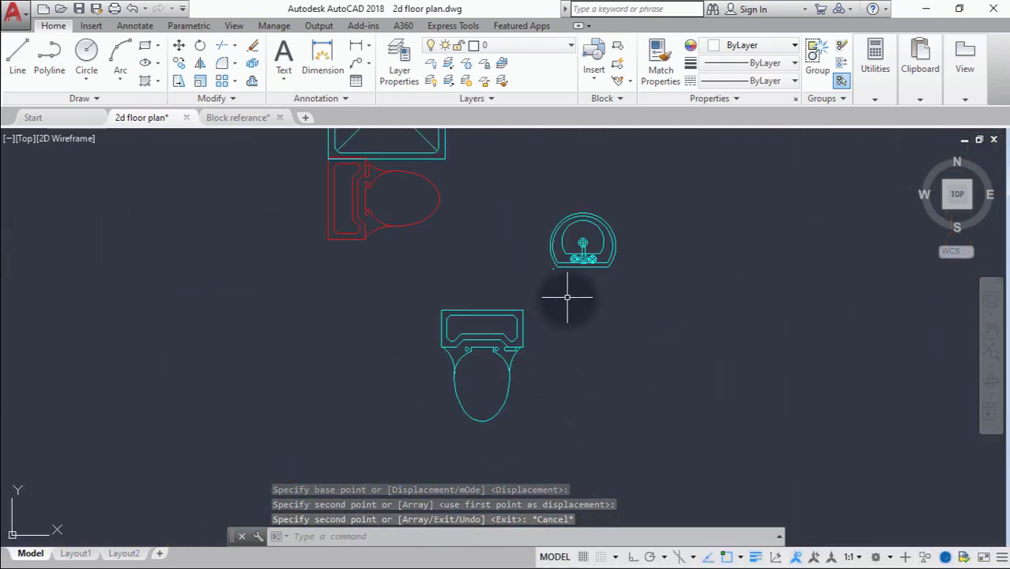
click(200, 46)
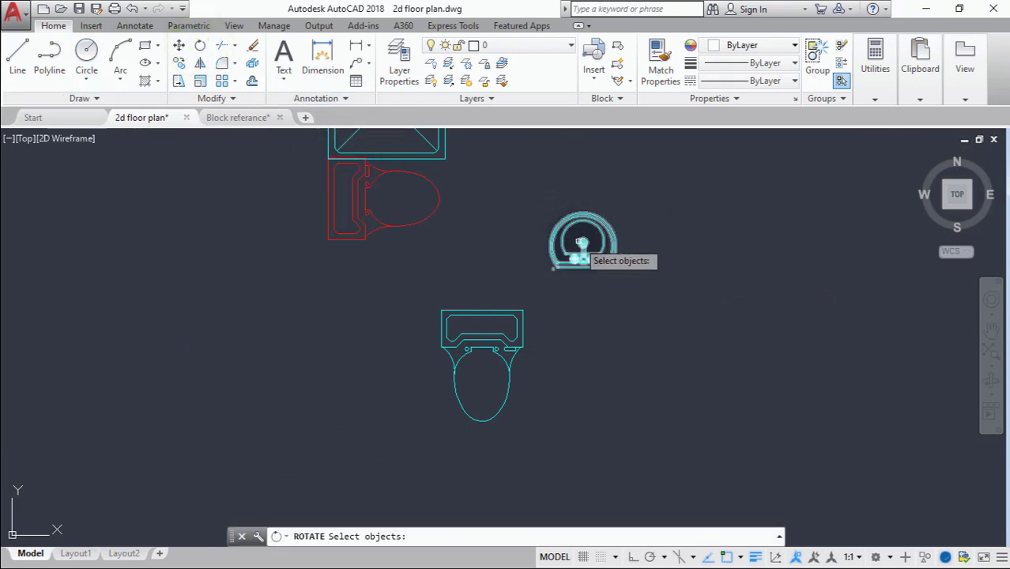
click(581, 242)
key(Return)
click(583, 241)
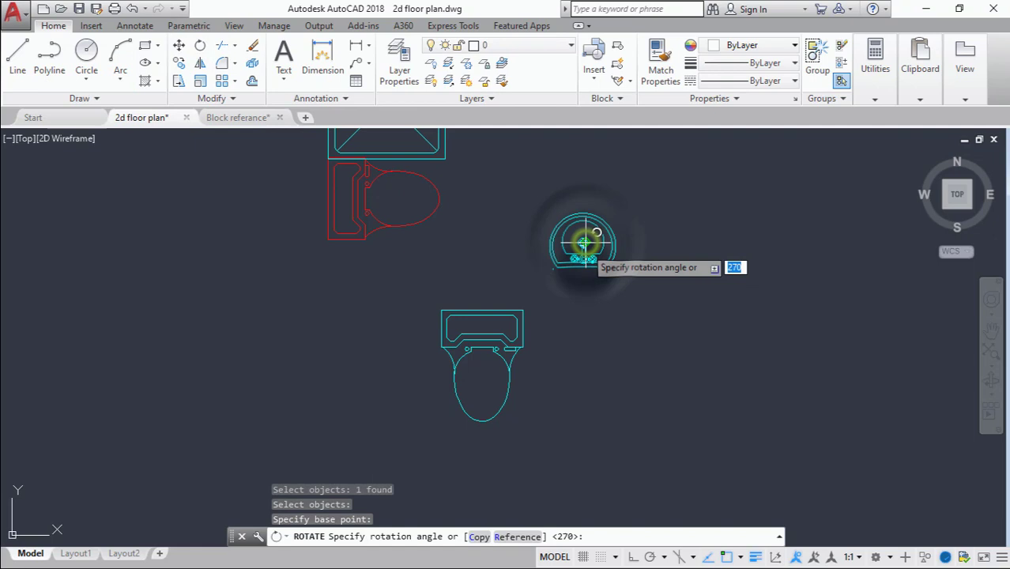
click(586, 316)
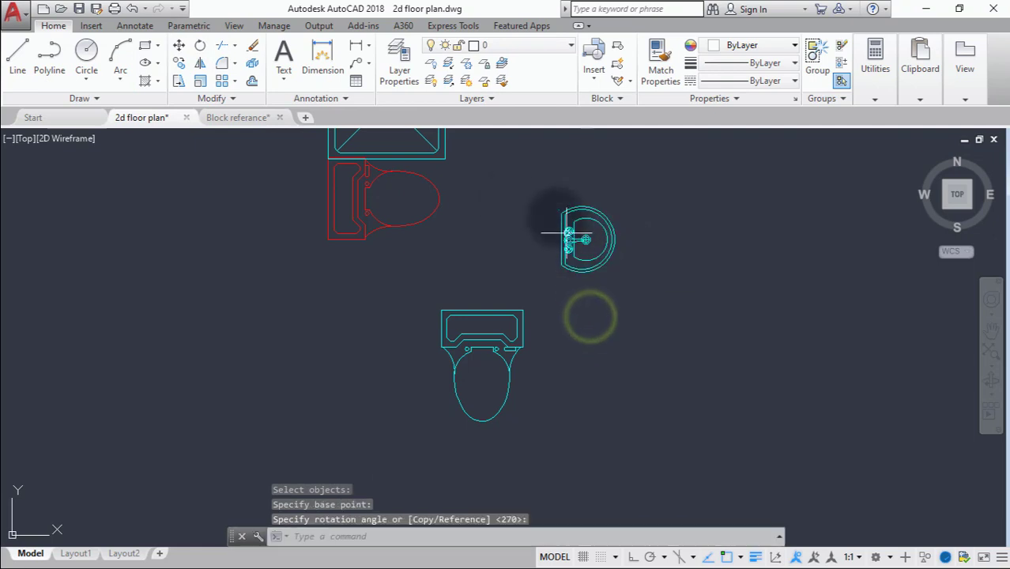
Copy the rotated washbasin by its drain centre into the small bathroom, against the left wall below the shower.
click(179, 63)
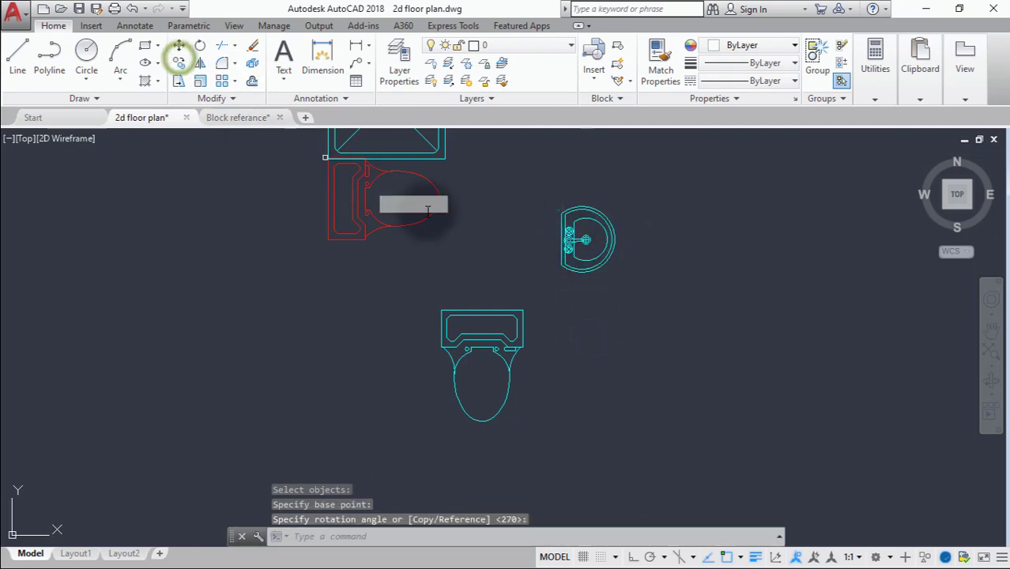
click(590, 238)
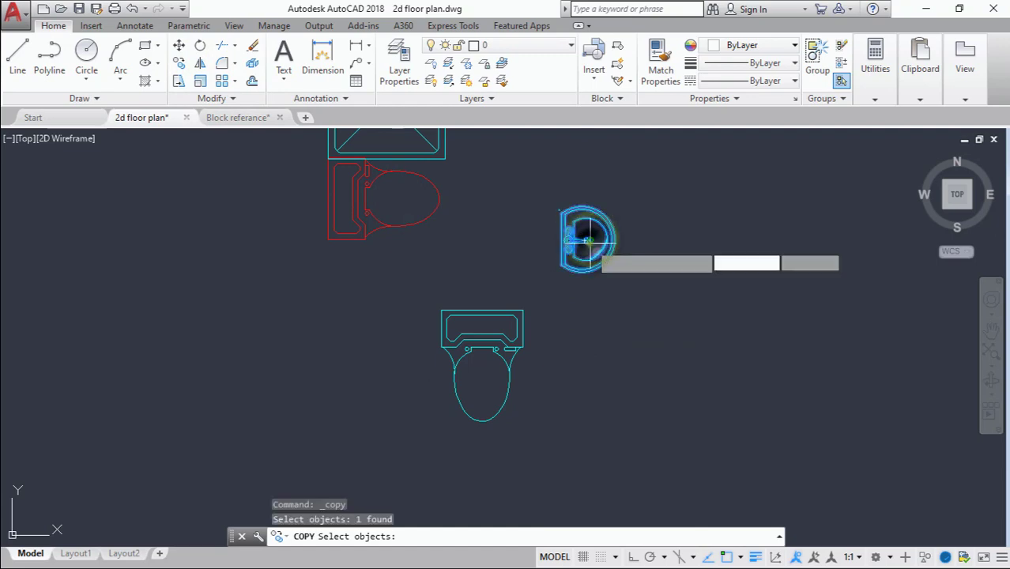
key(Return)
click(590, 239)
scroll(316, 320, down, 5)
scroll(745, 372, down, 2)
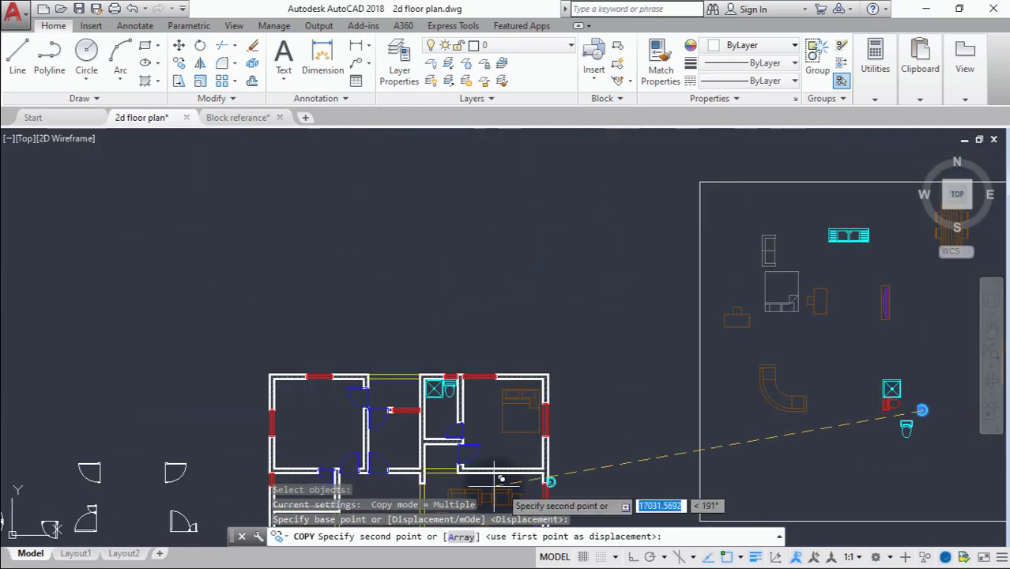
scroll(452, 421, up, 3)
middle_drag(453, 421, 807, 293)
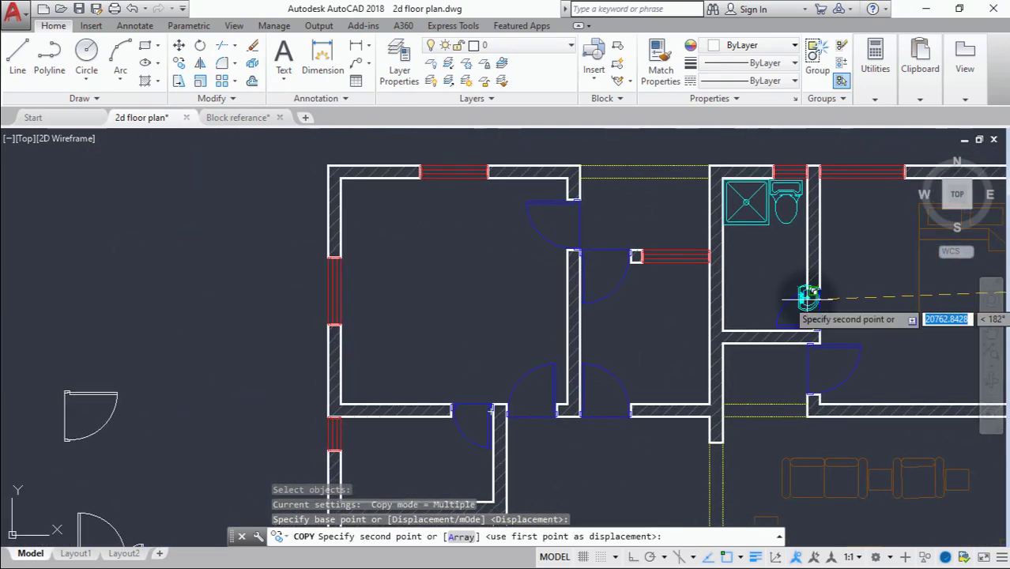
scroll(766, 293, up, 2)
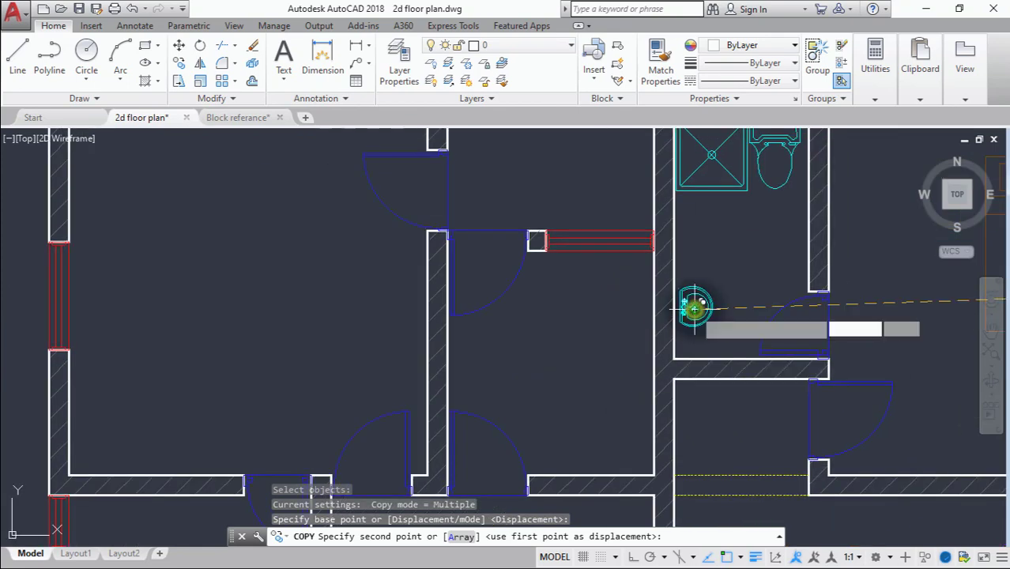
click(694, 309)
key(Escape)
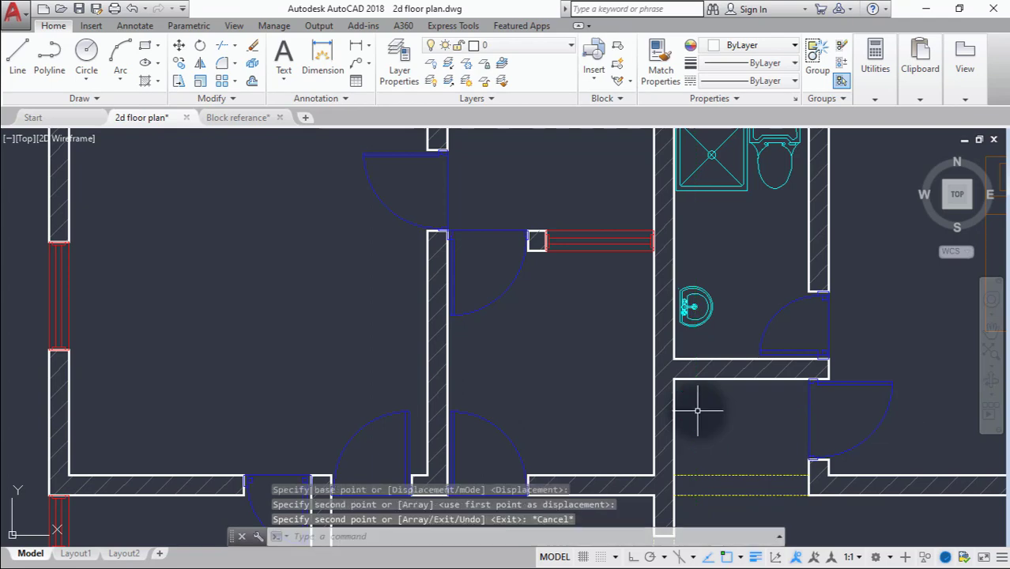
Copy the six-chair dining table from the furniture frame, based at a left-hand chair, into the open dining area left of the living room.
scroll(703, 405, down, 5)
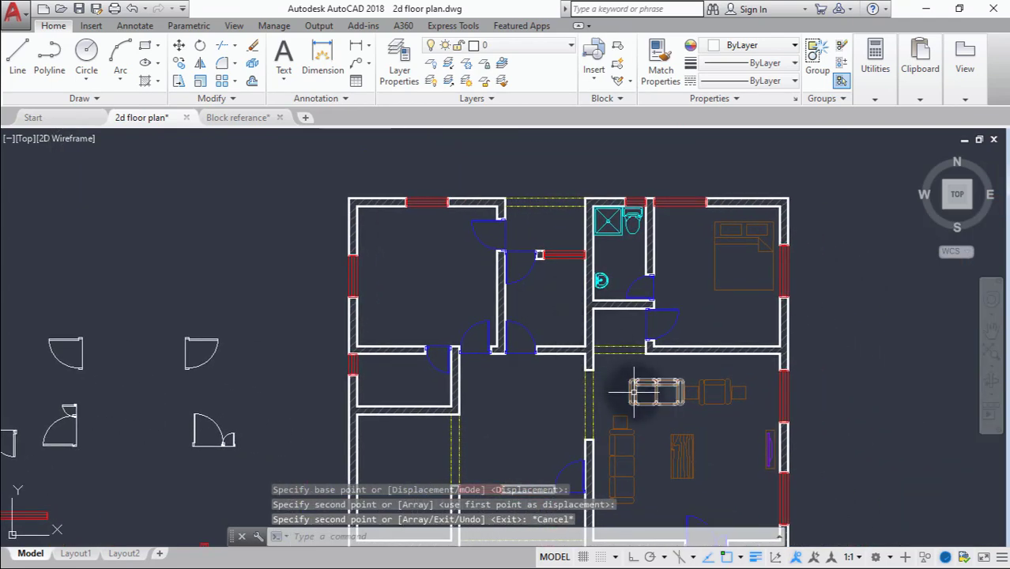
scroll(633, 391, down, 2)
middle_drag(633, 391, 608, 263)
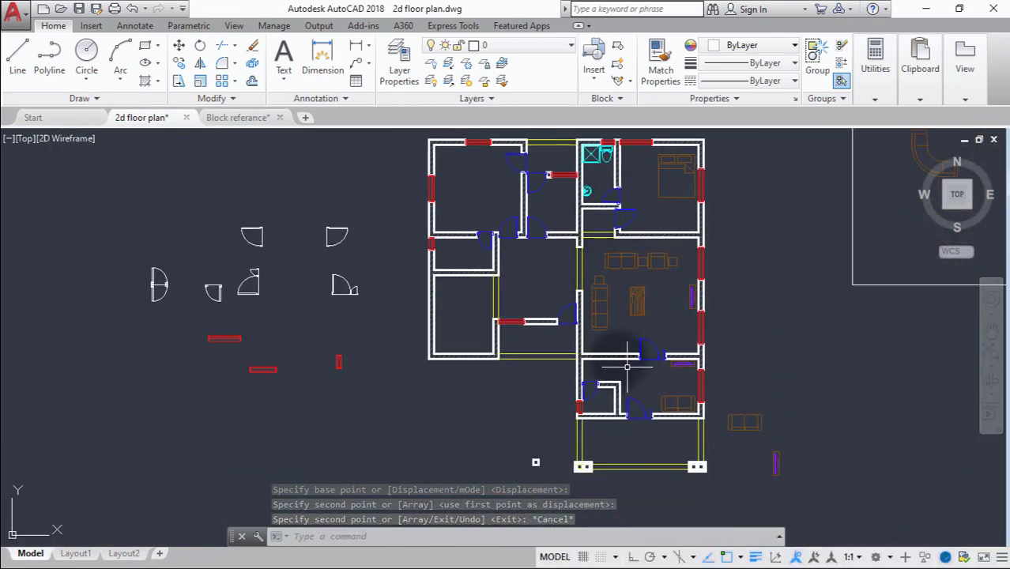
middle_drag(605, 350, 554, 376)
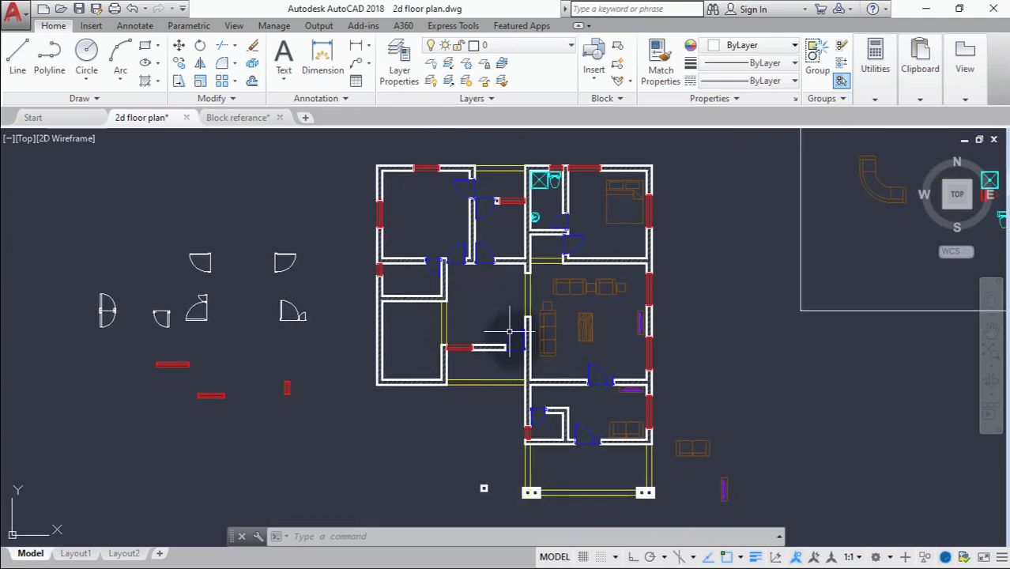
middle_drag(585, 340, 453, 466)
middle_drag(735, 356, 558, 436)
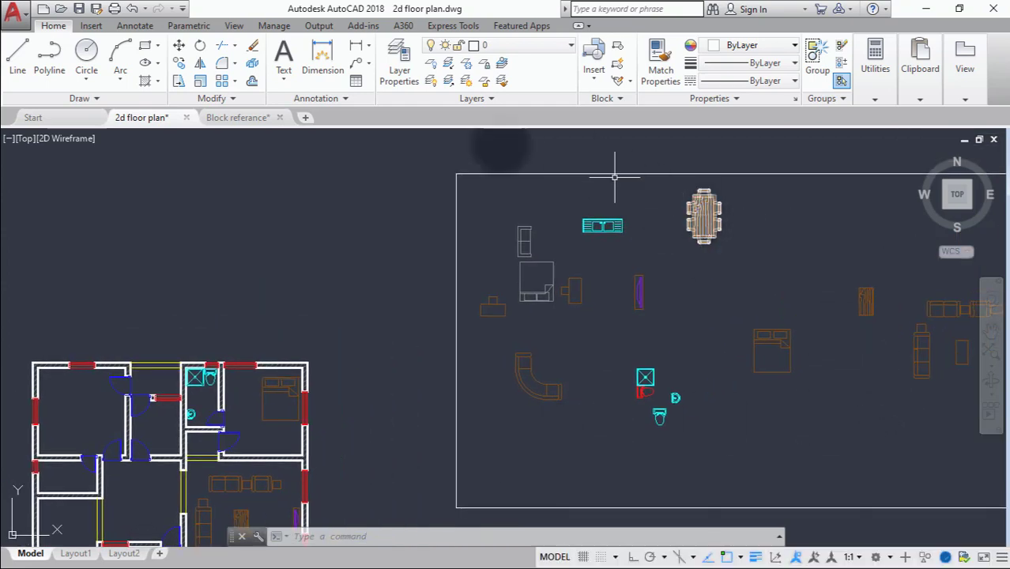
click(179, 64)
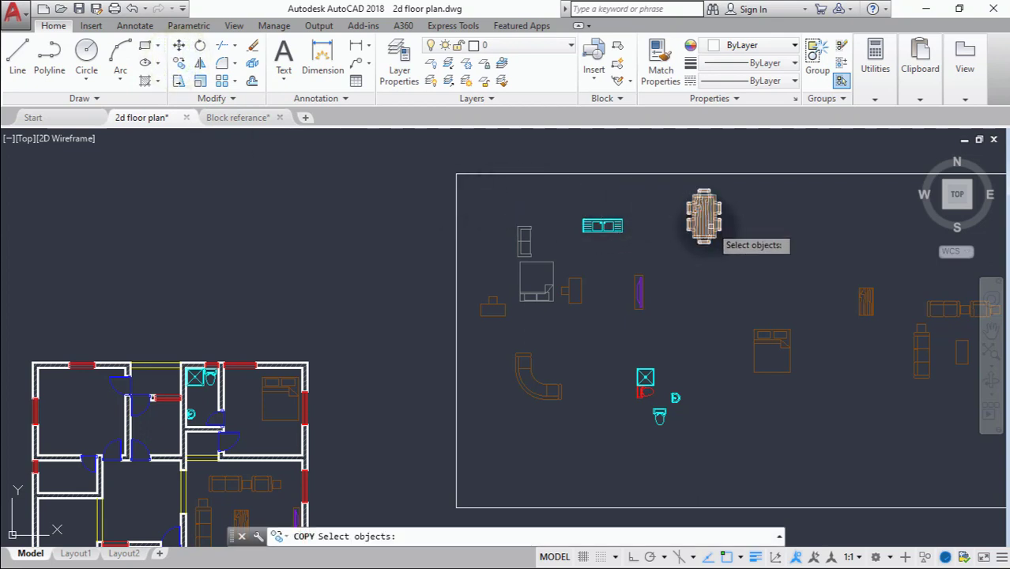
click(695, 226)
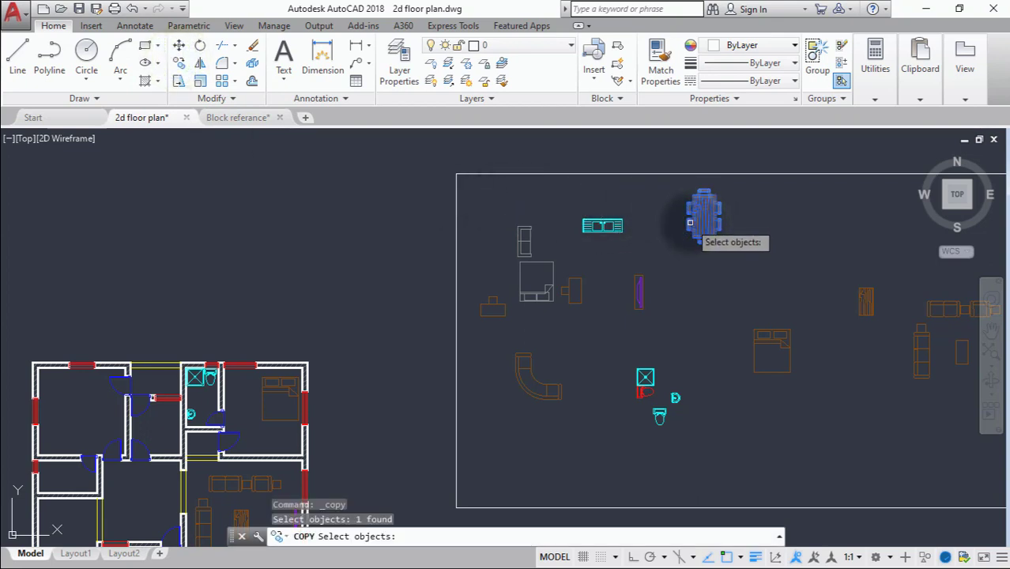
key(Return)
click(683, 219)
middle_drag(136, 412, 210, 285)
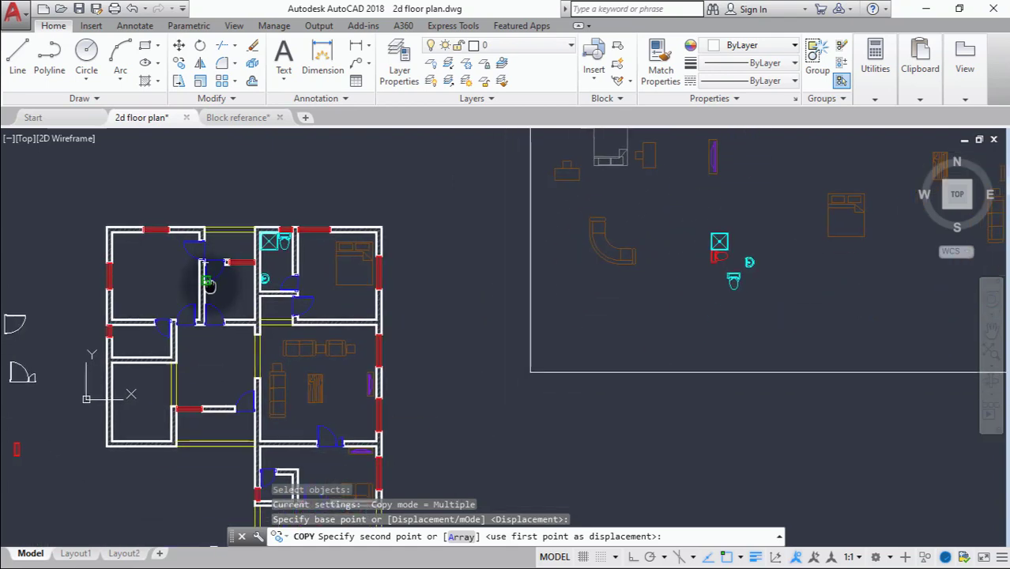
scroll(210, 367, up, 2)
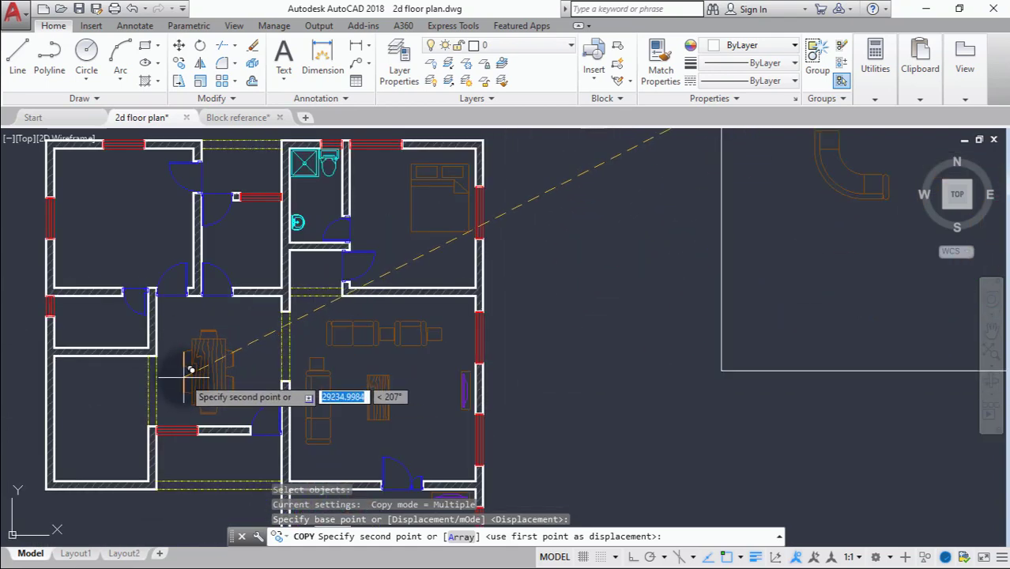
scroll(190, 370, up, 2)
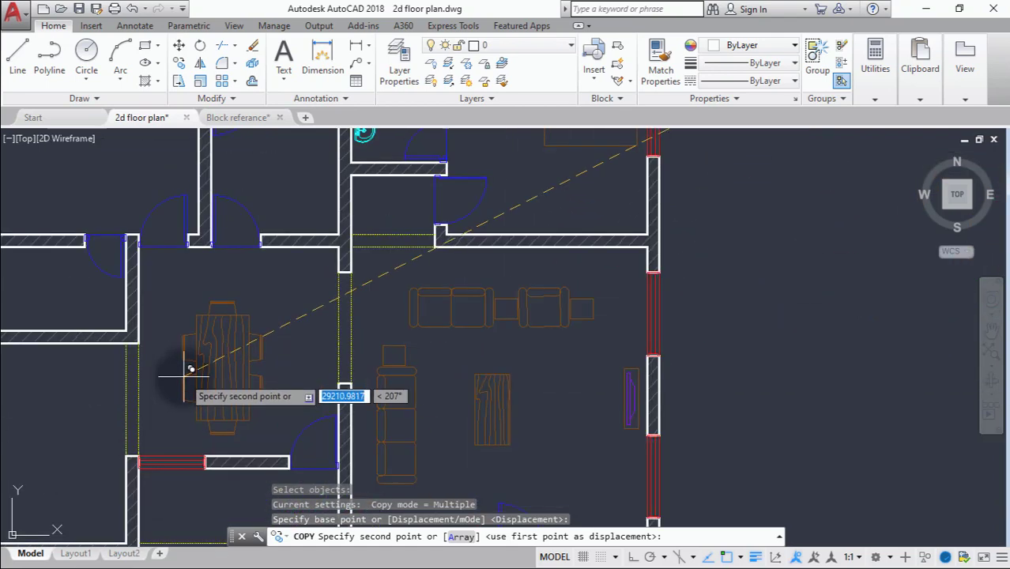
click(190, 370)
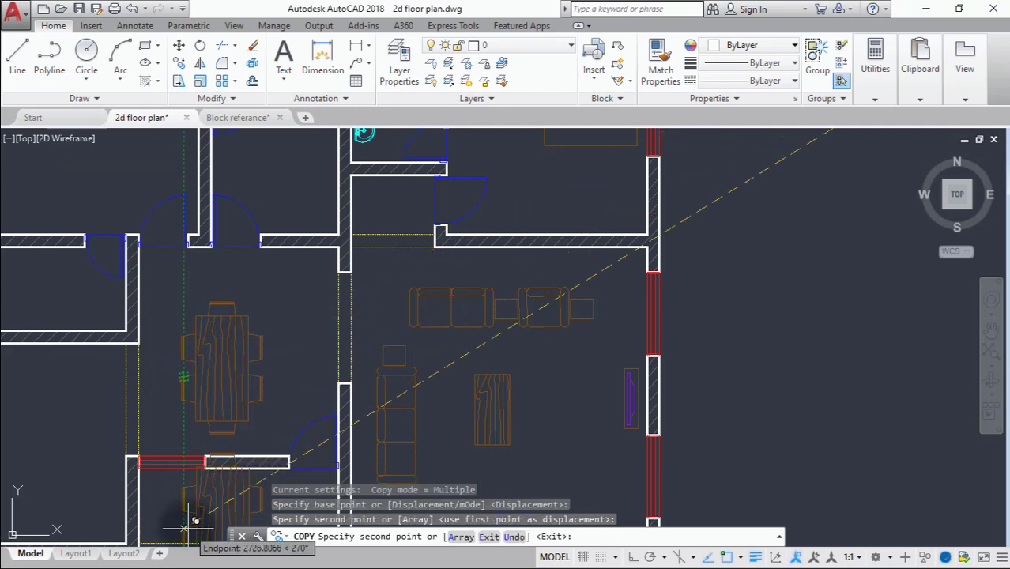
key(Escape)
Examine the empty upper-left room of the plan and the kitchen sink and hob blocks in the furniture frame.
scroll(237, 474, down, 5)
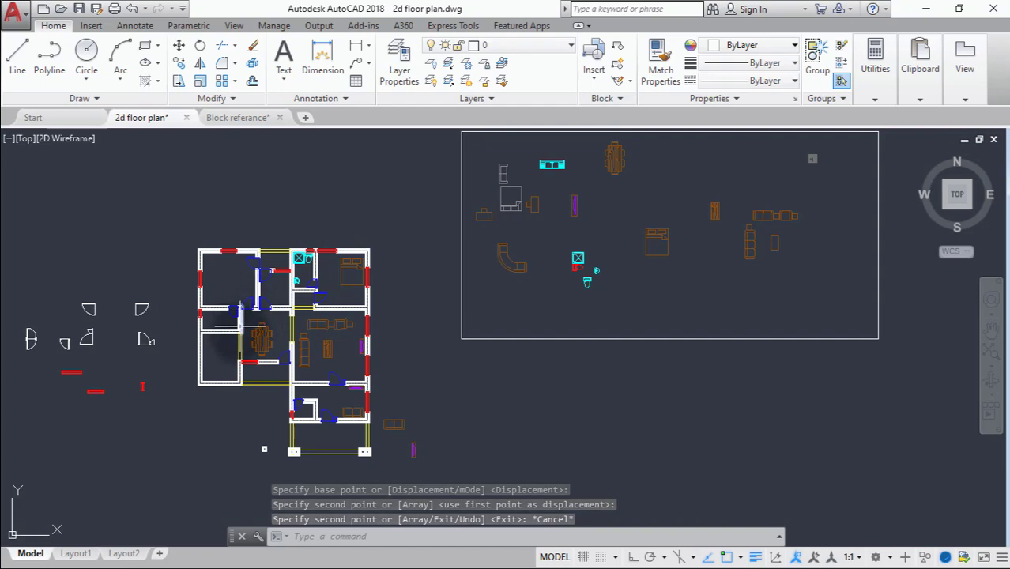
scroll(237, 322, up, 2)
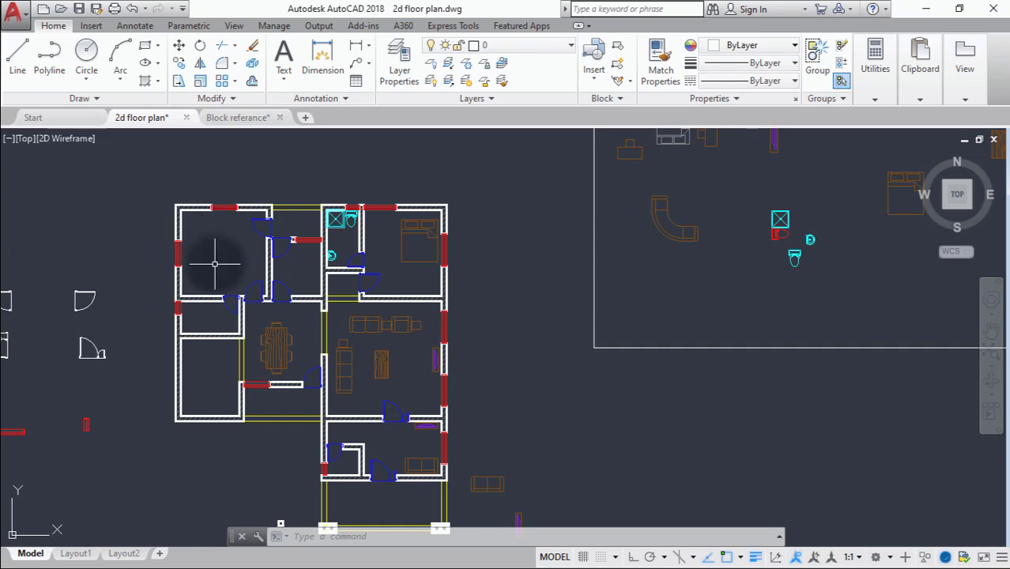
scroll(638, 253, down, 2)
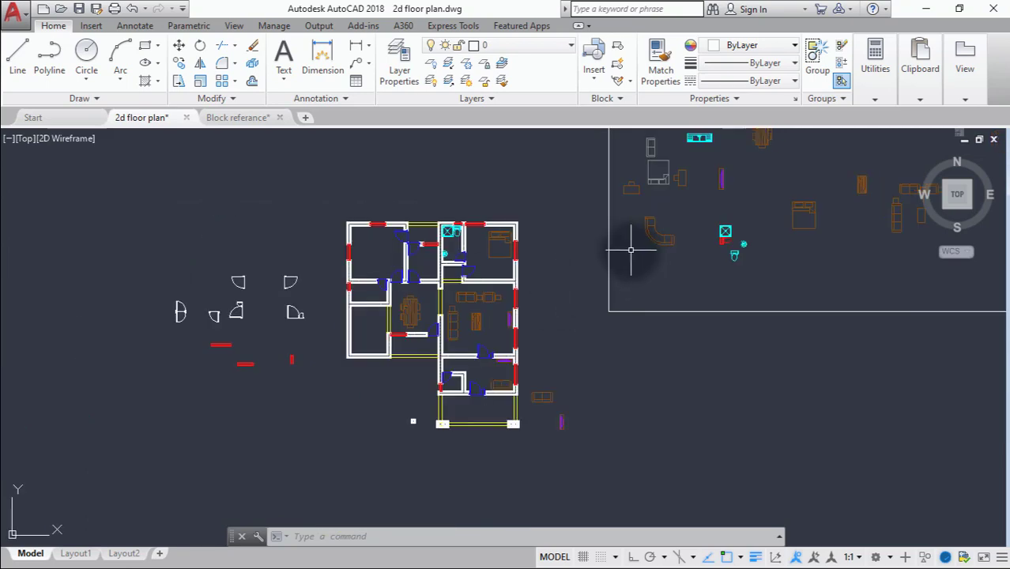
mouse_move(611, 271)
middle_down()
mouse_move(527, 401)
mouse_move(533, 392)
middle_up()
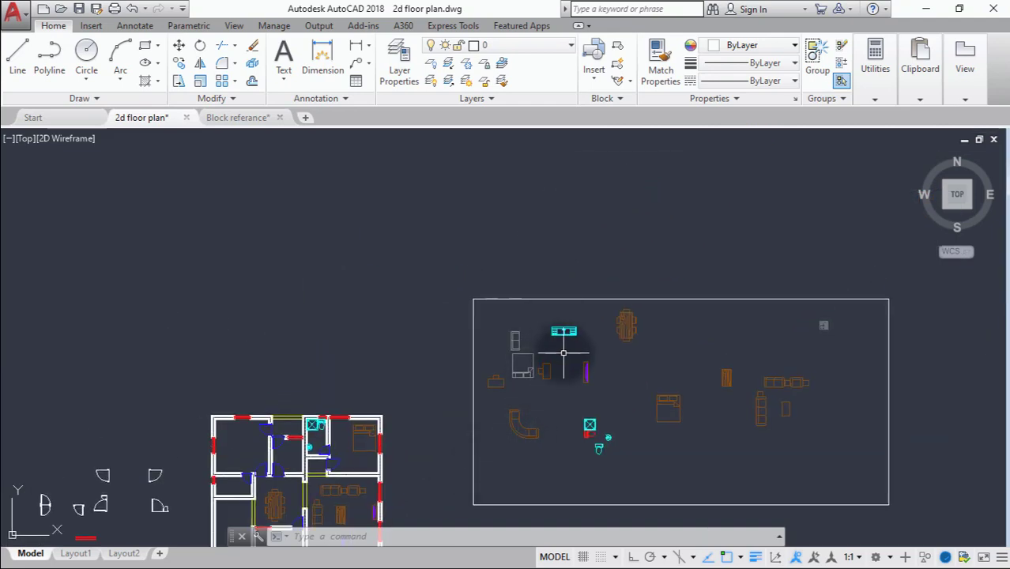
scroll(841, 329, up, 3)
scroll(761, 322, up, 4)
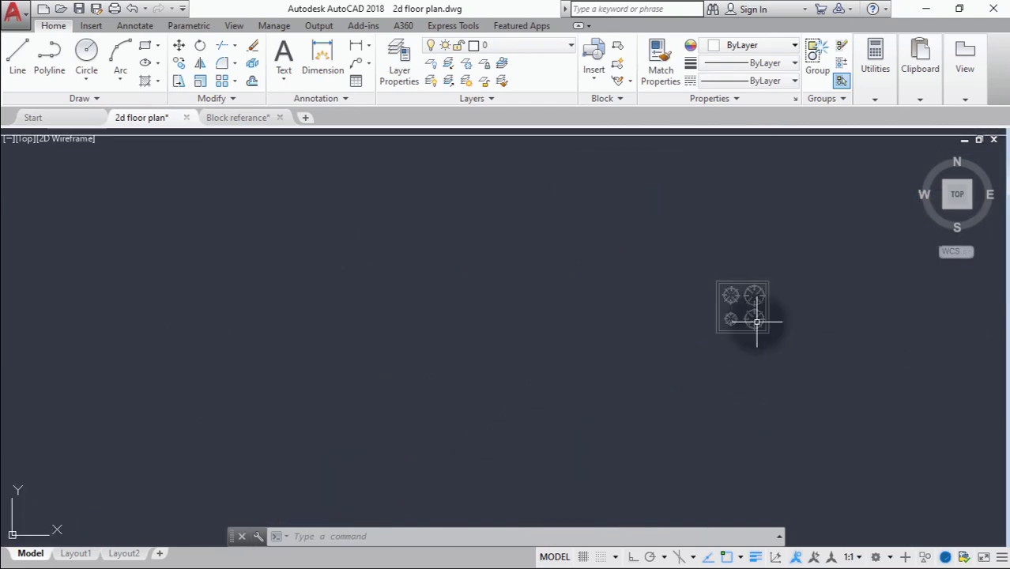
scroll(762, 322, down, 5)
scroll(500, 367, down, 3)
middle_drag(243, 410, 598, 316)
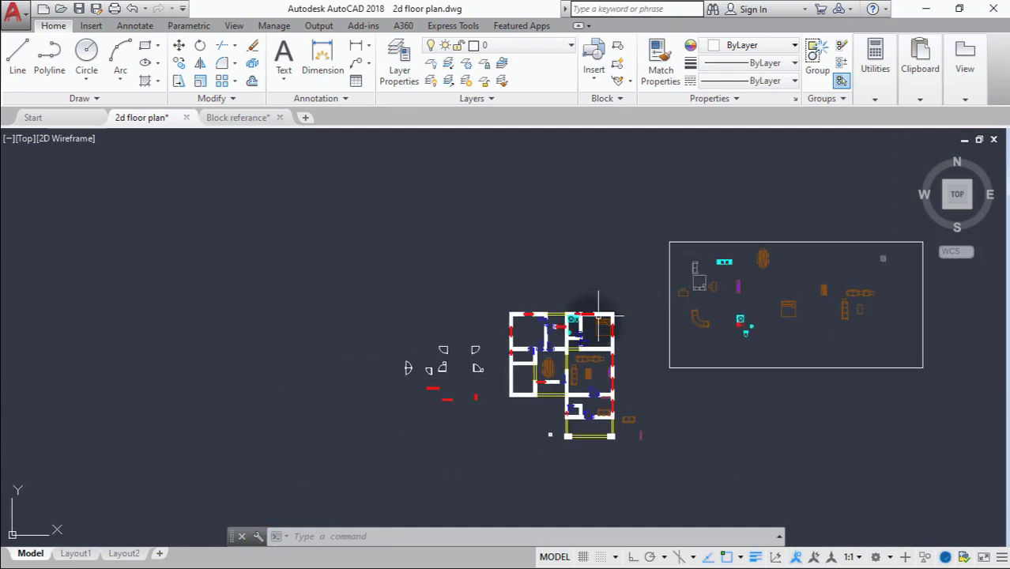
Draw a vertical line with Ortho on in the upper-left room, tracked 750 from its lower-left inner corner, up past the top wall.
scroll(515, 325, up, 10)
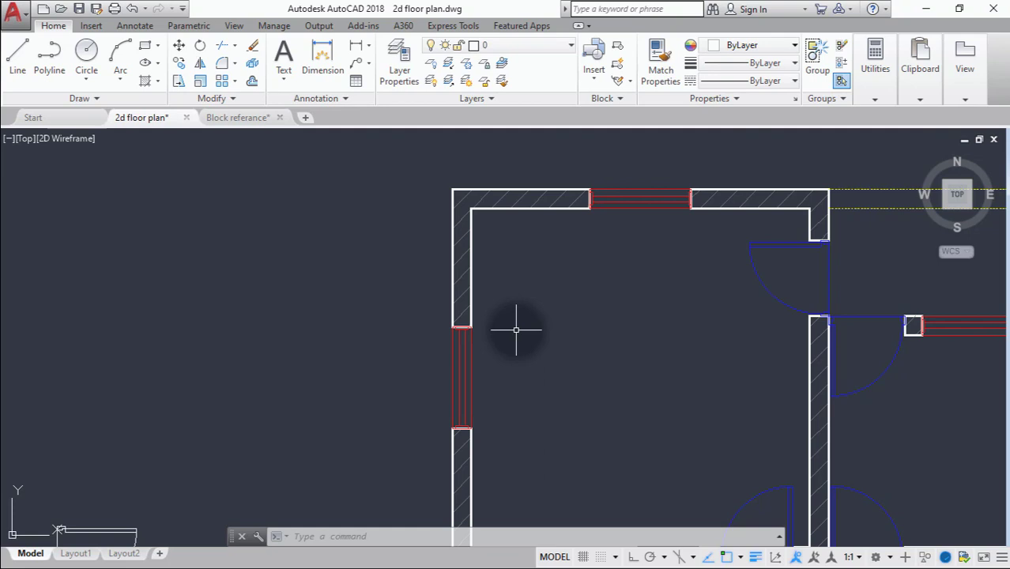
text(l)
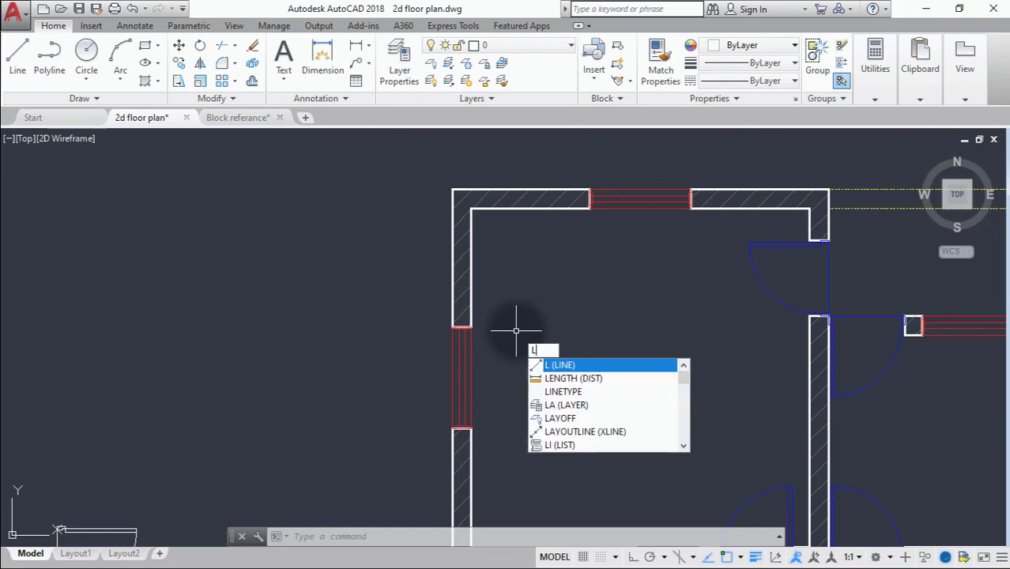
key(Return)
text(tk)
key(Return)
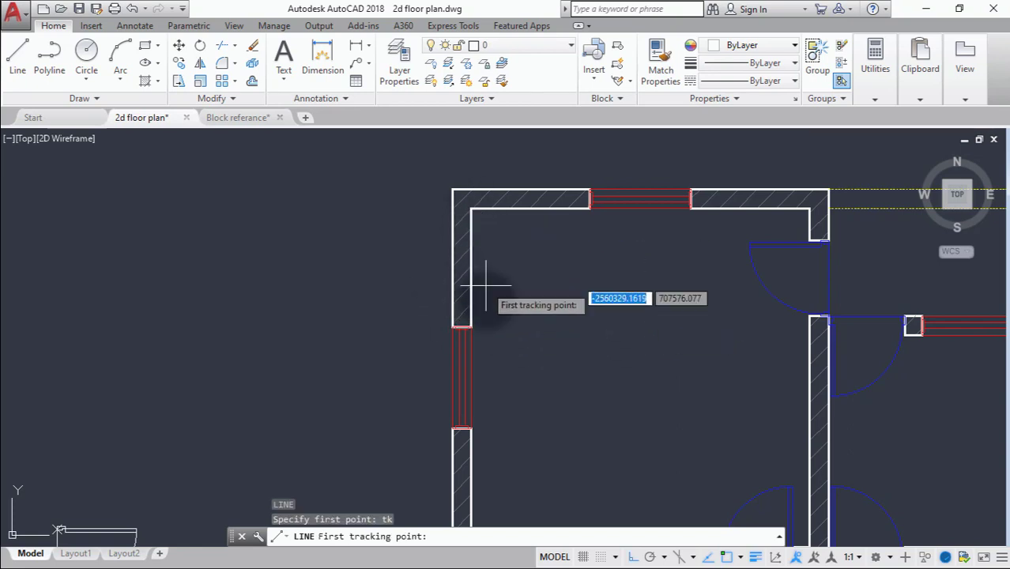
mouse_move(546, 261)
middle_down()
mouse_move(559, 225)
mouse_move(541, 192)
middle_up()
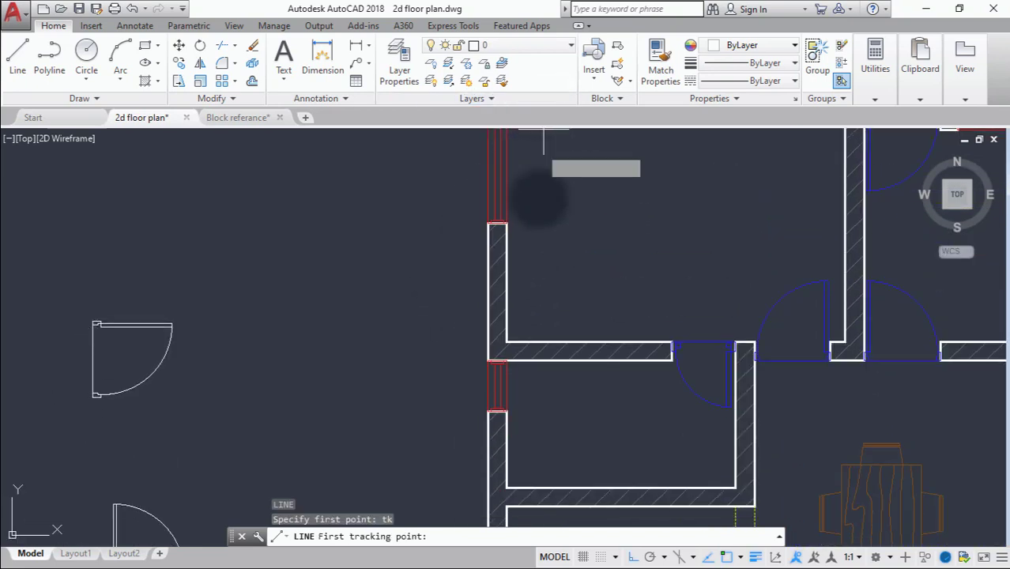
click(505, 342)
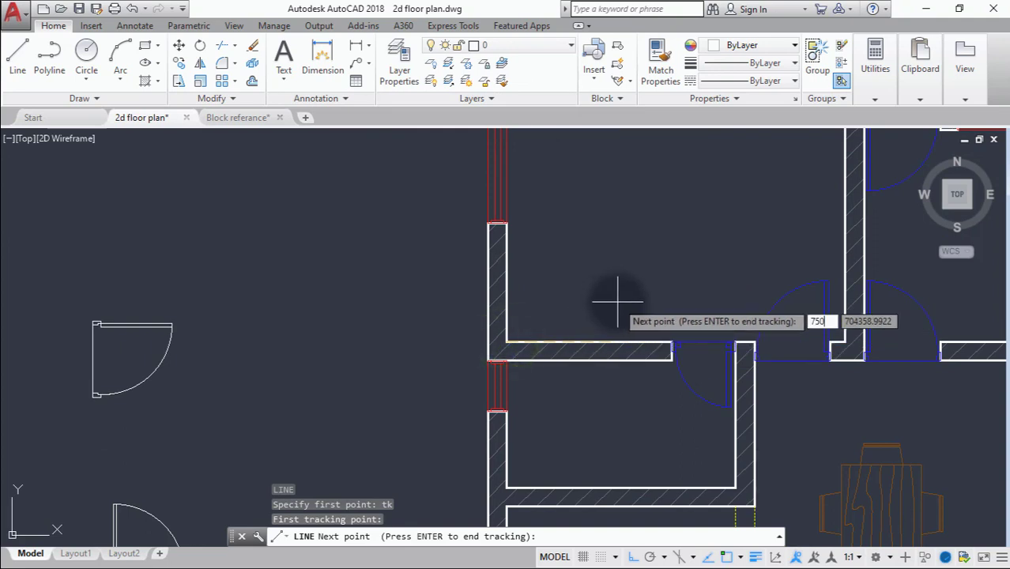
key(Return)
key(Return)
key(F8)
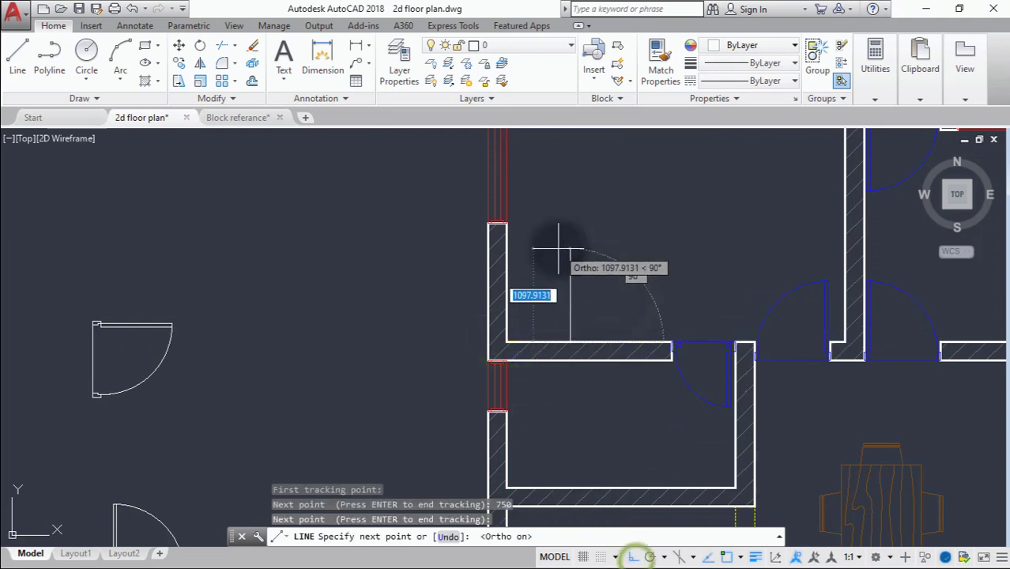
scroll(558, 249, up, 2)
scroll(529, 218, down, 4)
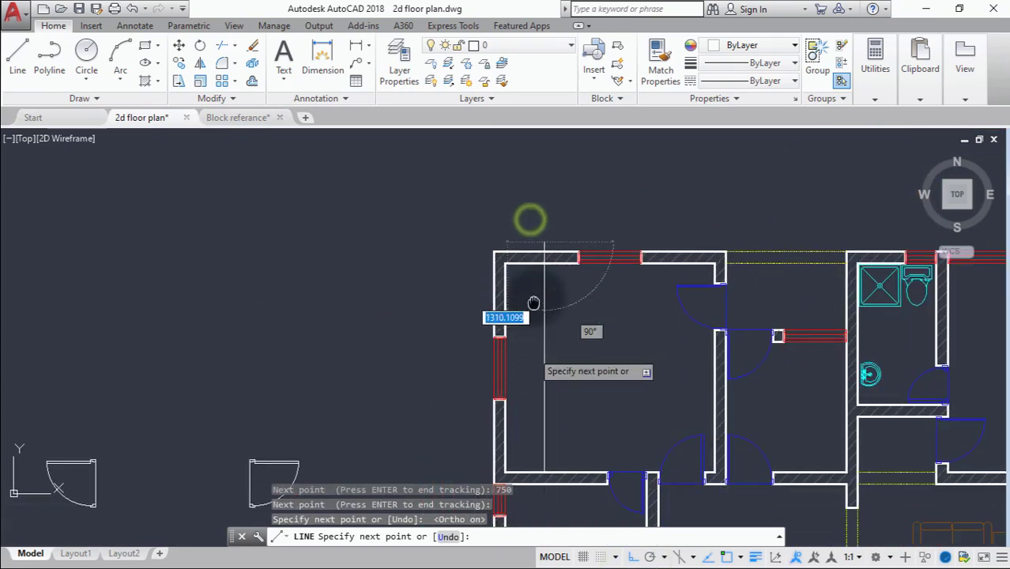
key(Escape)
Draw a horizontal line across the upper-left room, tracked 750 below its upper-left inner corner, reaching the right wall.
key(Return)
text(tk)
key(Return)
scroll(527, 247, up, 3)
click(456, 261)
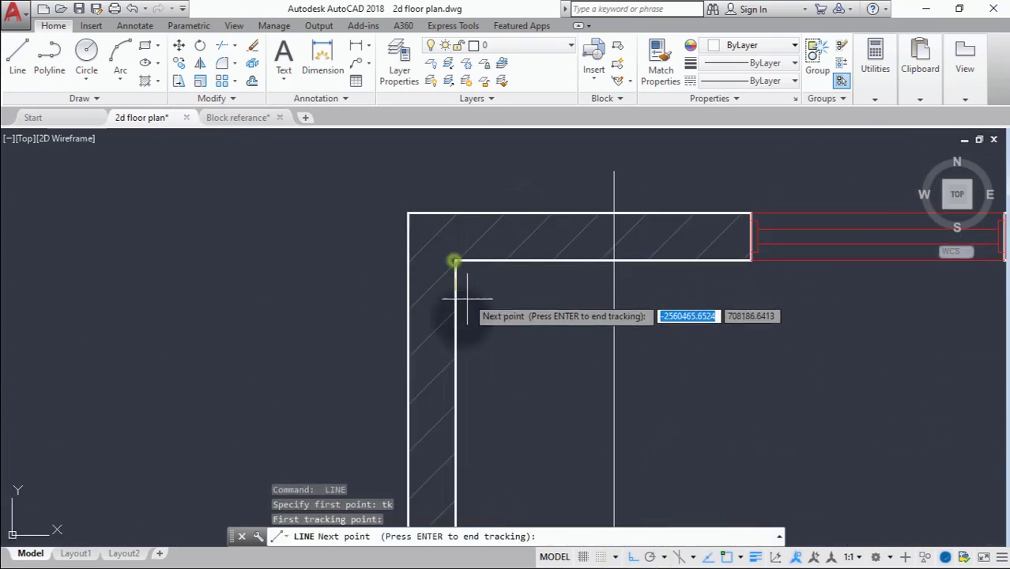
text(750)
key(Return)
key(Return)
scroll(805, 376, down, 3)
scroll(481, 403, up, 3)
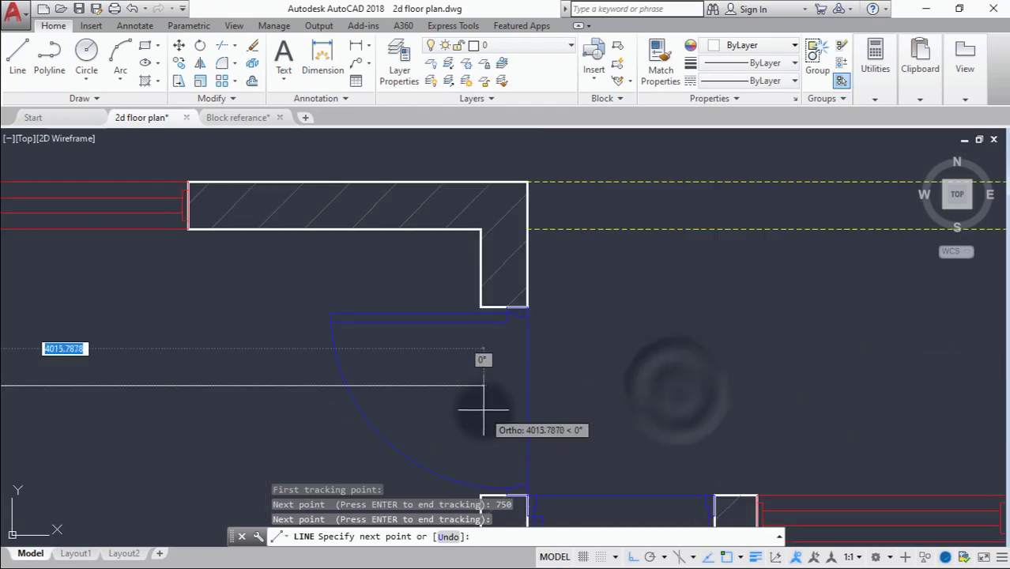
key(Escape)
Draw a horizontal line tracked 750 above the room's lower-left inner corner, running right past the bottom wall's first door jamb.
scroll(395, 226, down, 3)
scroll(339, 316, up, 1)
key(Return)
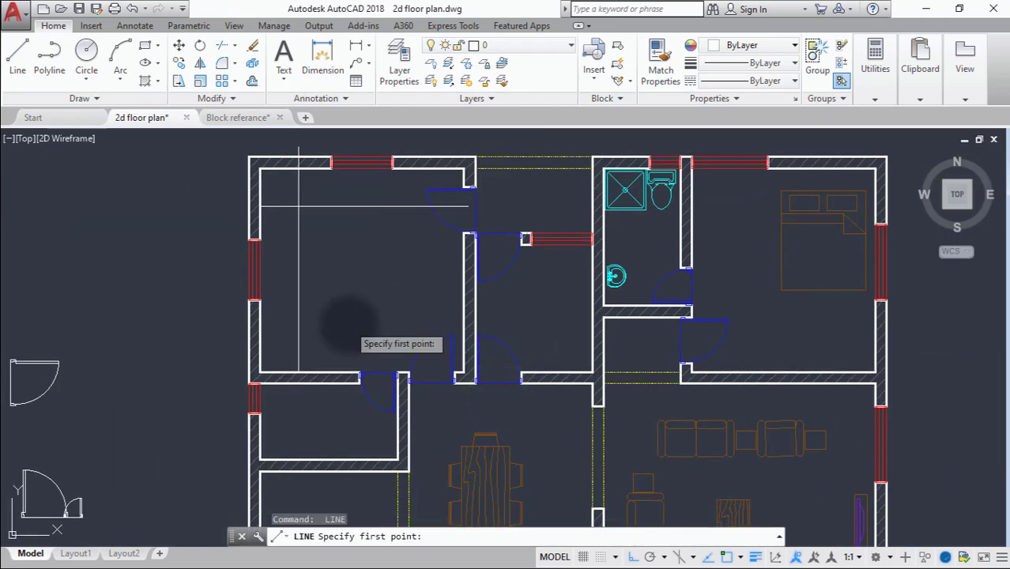
text(tk)
key(Return)
click(259, 373)
text(750)
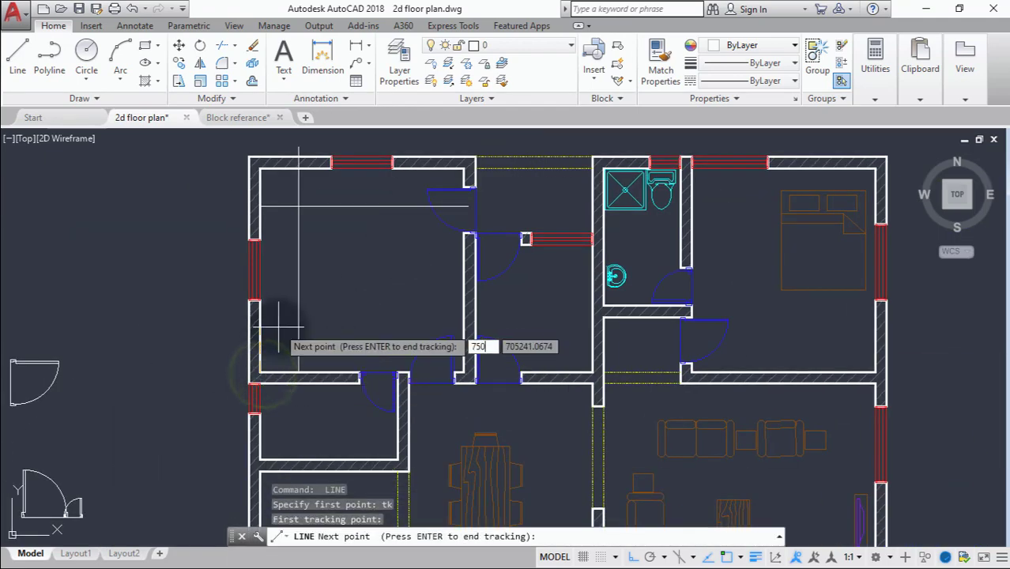
key(Return)
key(Return)
scroll(277, 324, up, 3)
key(Escape)
Draw a short vertical line from the left jamb of the bottom-wall door up past the lower horizontal line.
text(L)
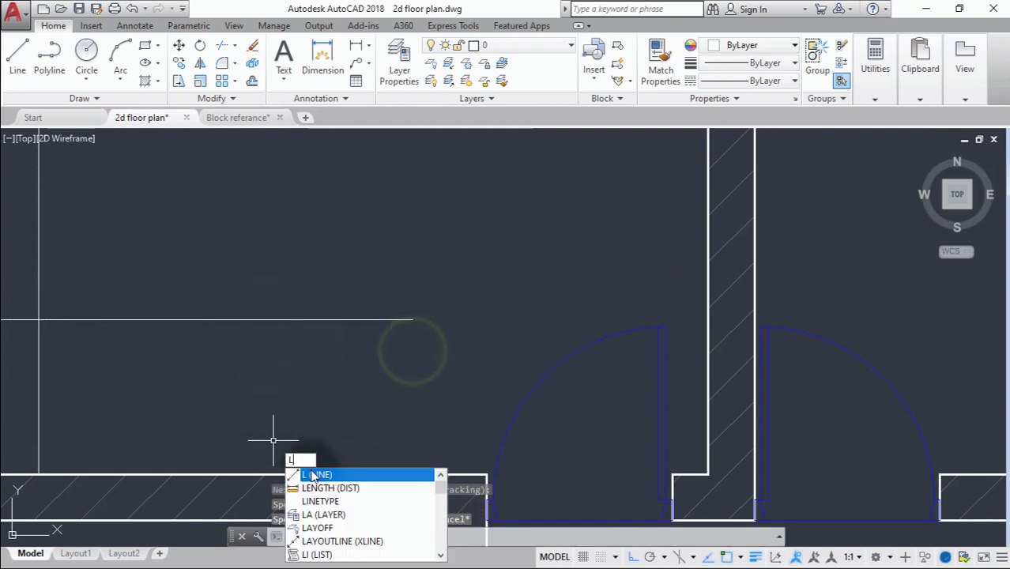
key(Return)
click(282, 473)
click(299, 264)
key(Escape)
scroll(265, 387, down, 2)
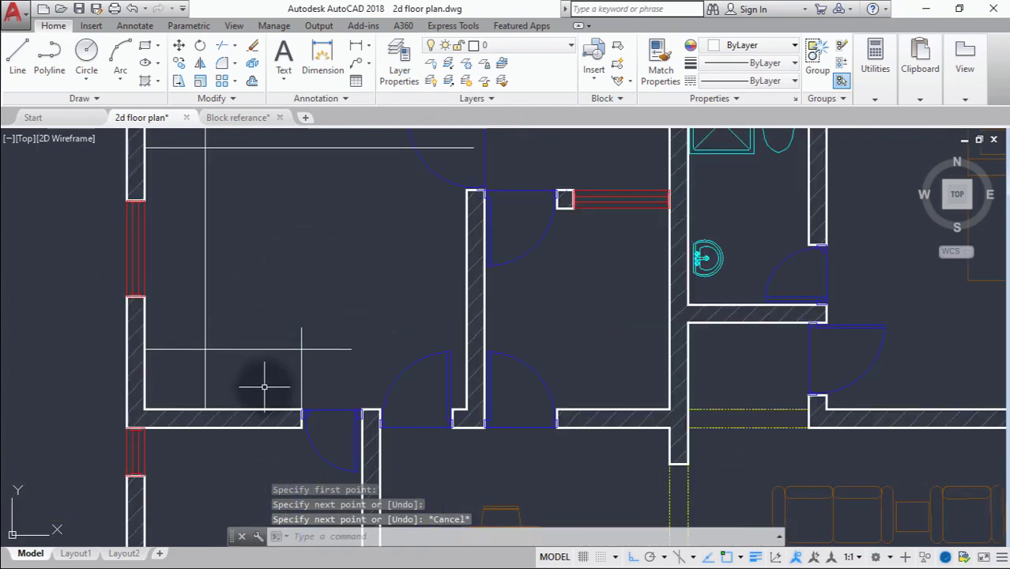
scroll(316, 344, up, 3)
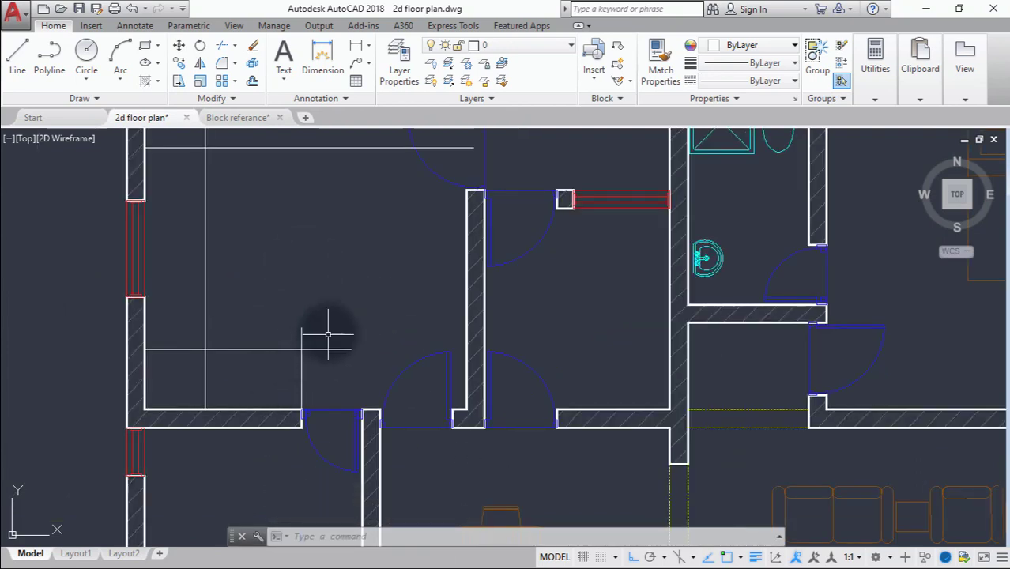
scroll(334, 300, down, 6)
scroll(347, 267, up, 6)
text(l)
key(Return)
scroll(363, 264, up, 2)
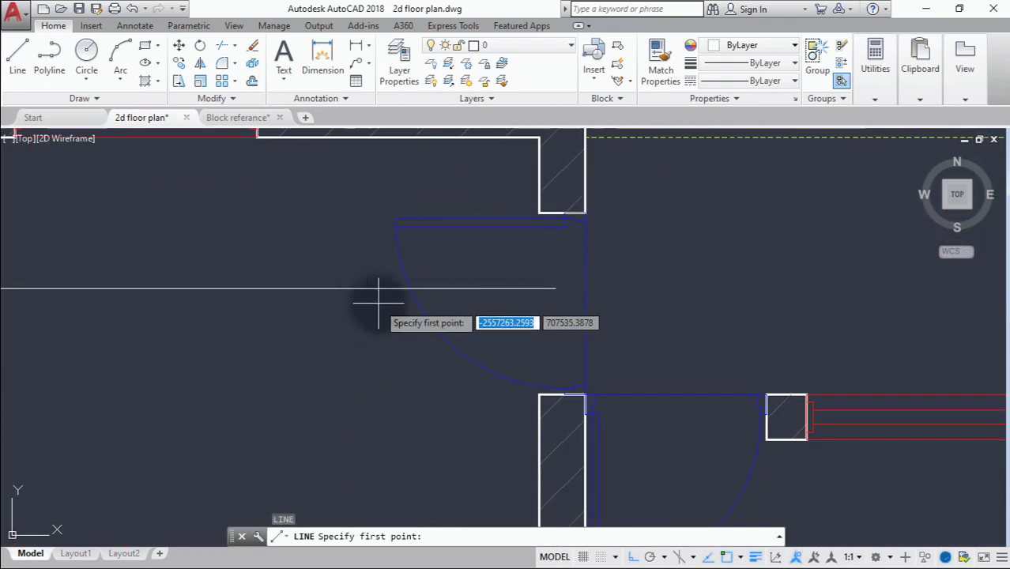
click(535, 215)
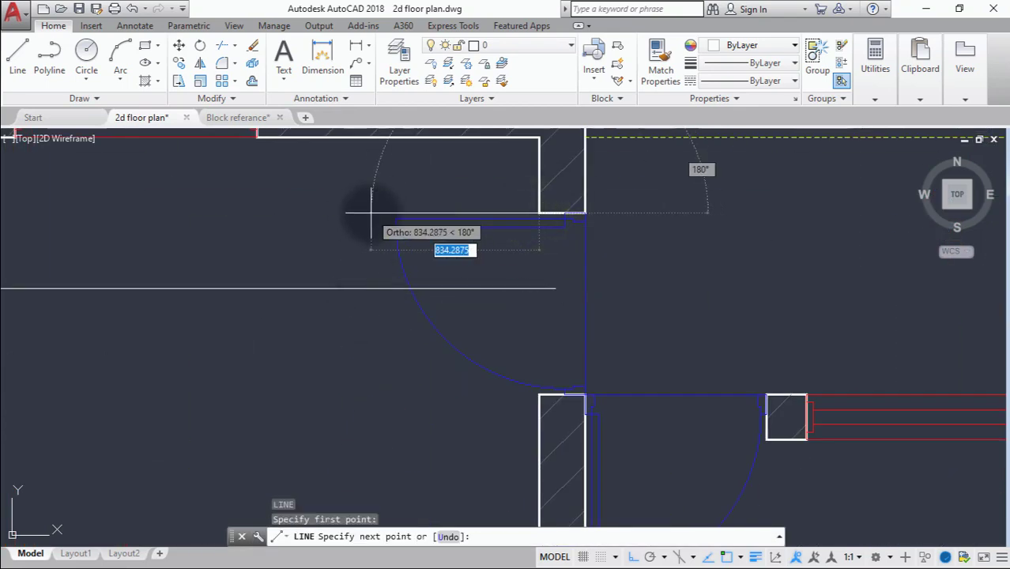
key(Escape)
Draw an L-shaped line from inside the right wall just above the upper door, left past the door leaf and down across the upper horizontal line.
key(Return)
click(546, 198)
scroll(417, 209, down, 3)
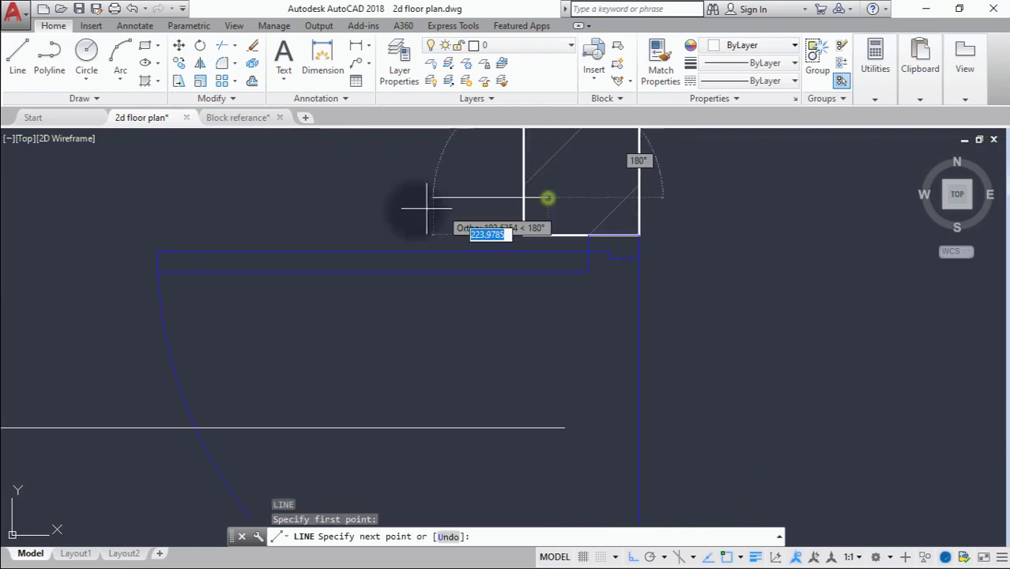
click(289, 260)
click(323, 458)
scroll(322, 457, down, 5)
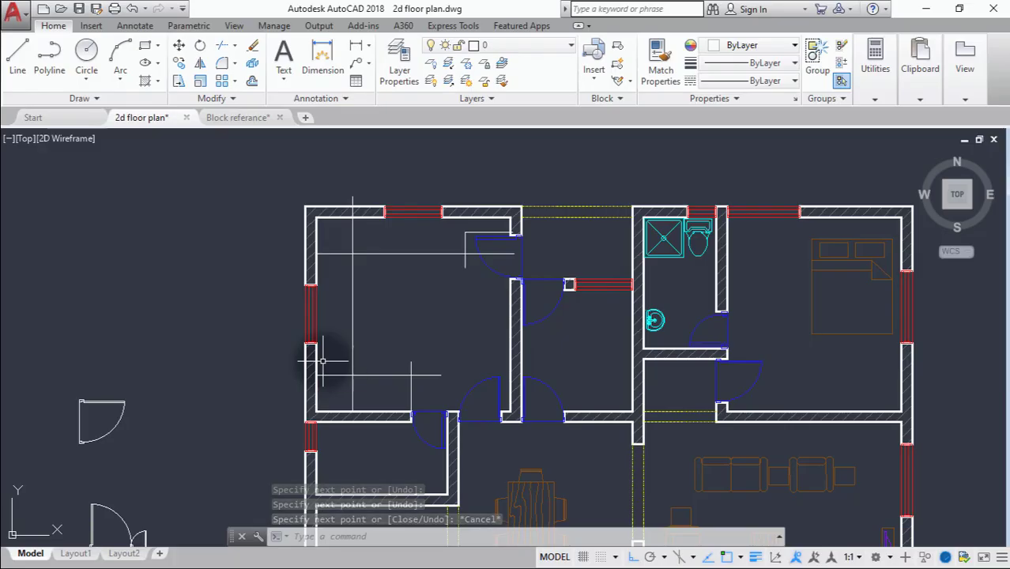
key(Escape)
text(F)
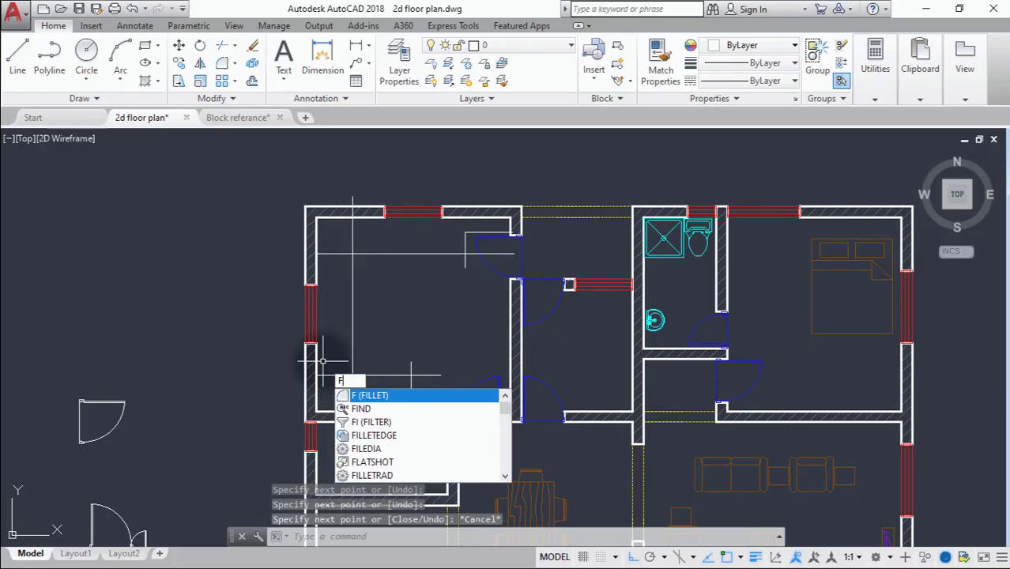
key(Return)
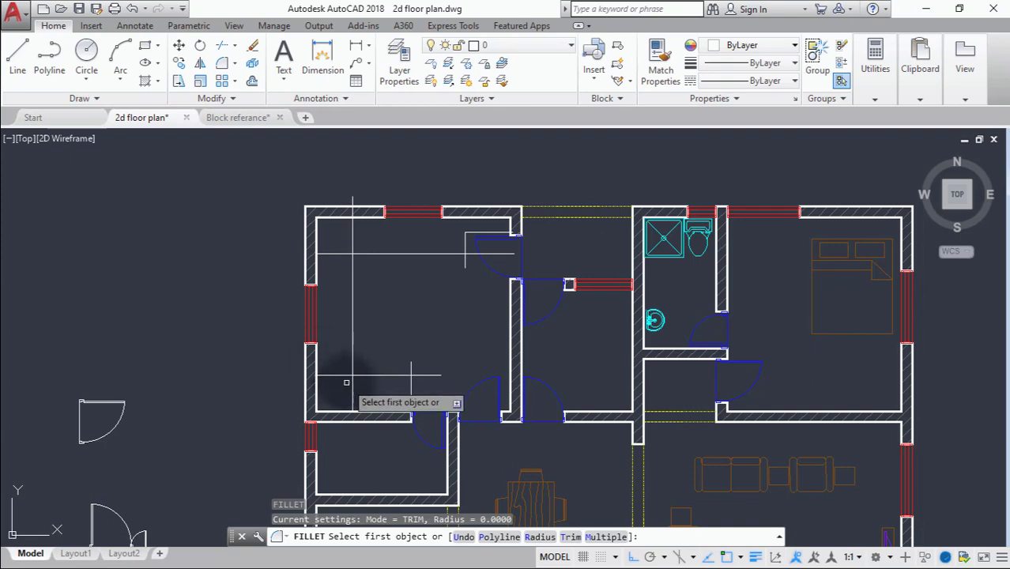
key(Return)
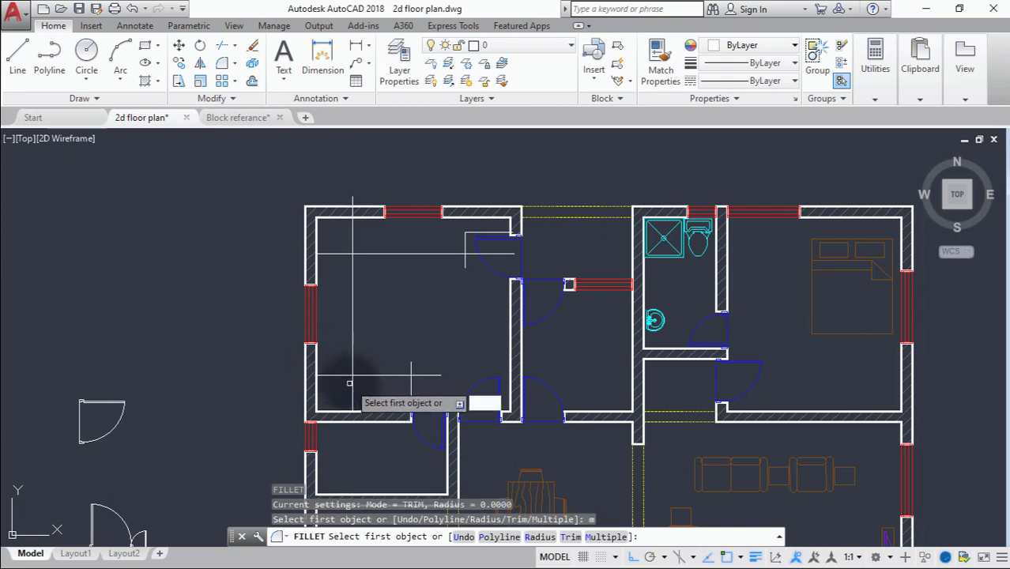
text(r)
key(Return)
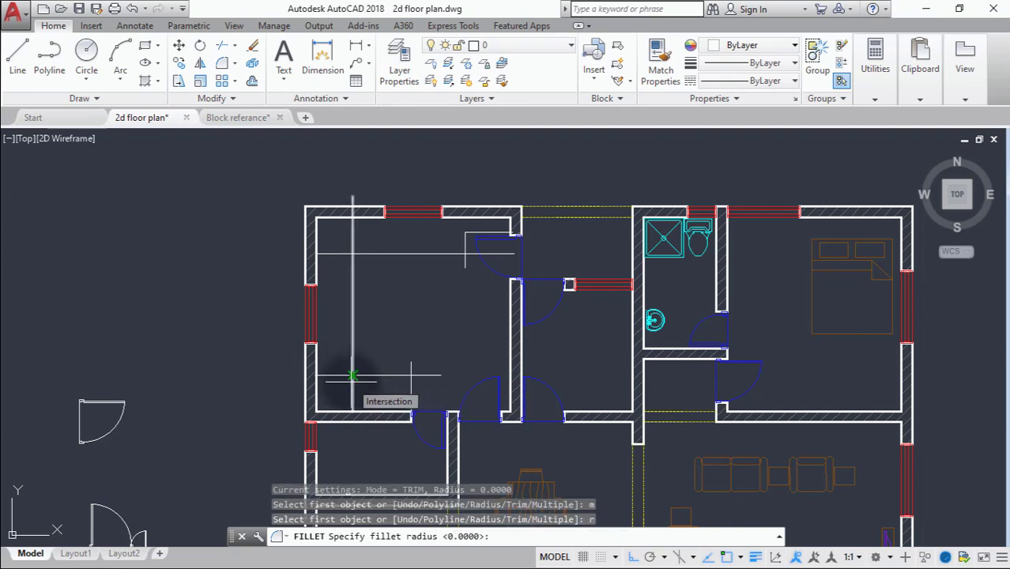
key(Return)
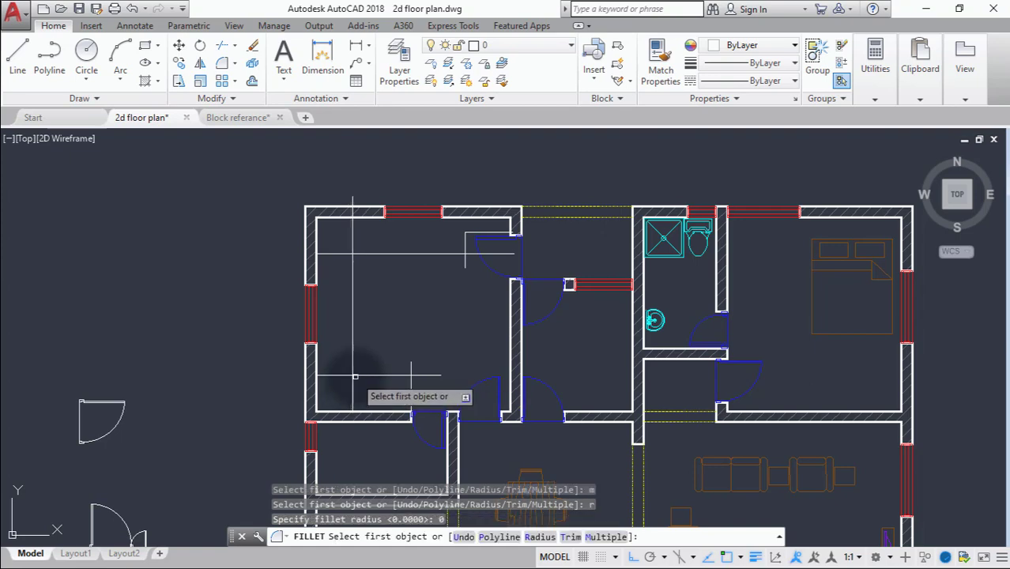
scroll(354, 377, up, 5)
click(334, 395)
key(Escape)
Fillet the vertical counter line to the lower and upper horizontal lines with radius 0, using the Multiple option, to form sharp corners.
key(Return)
text(m)
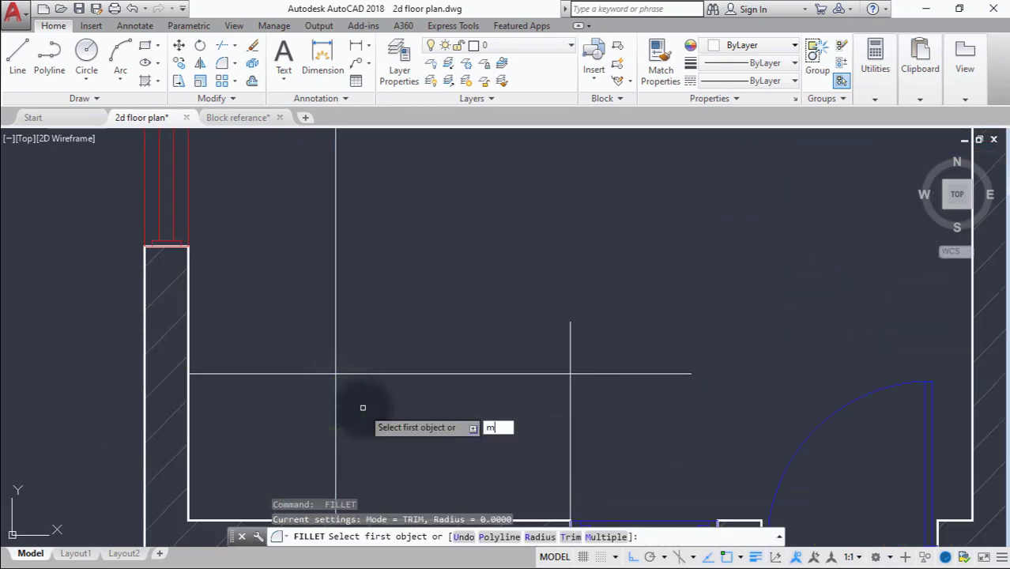
key(Return)
click(338, 354)
scroll(351, 340, down, 4)
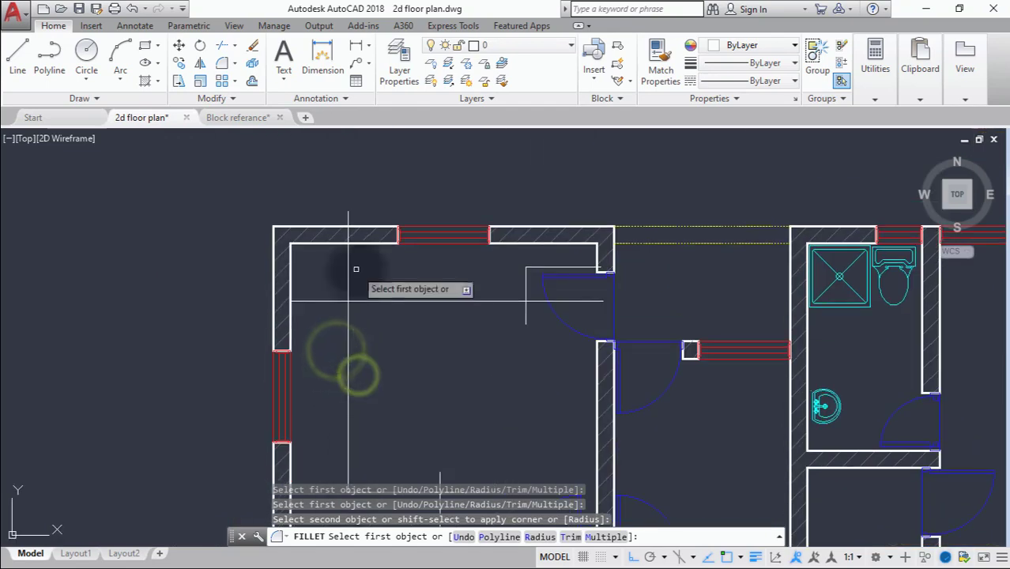
click(373, 298)
click(349, 309)
key(Return)
scroll(439, 400, up, 2)
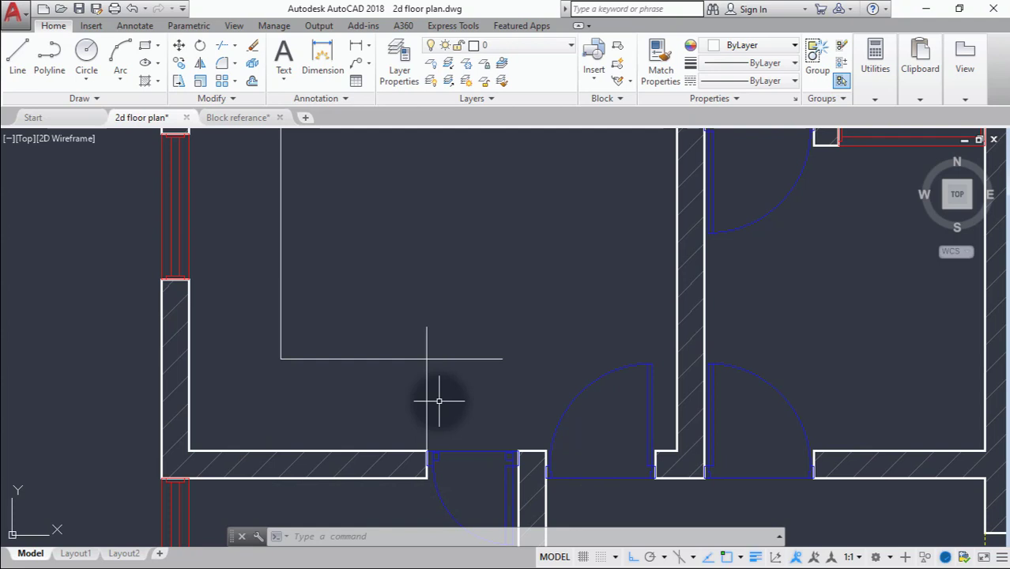
text(f)
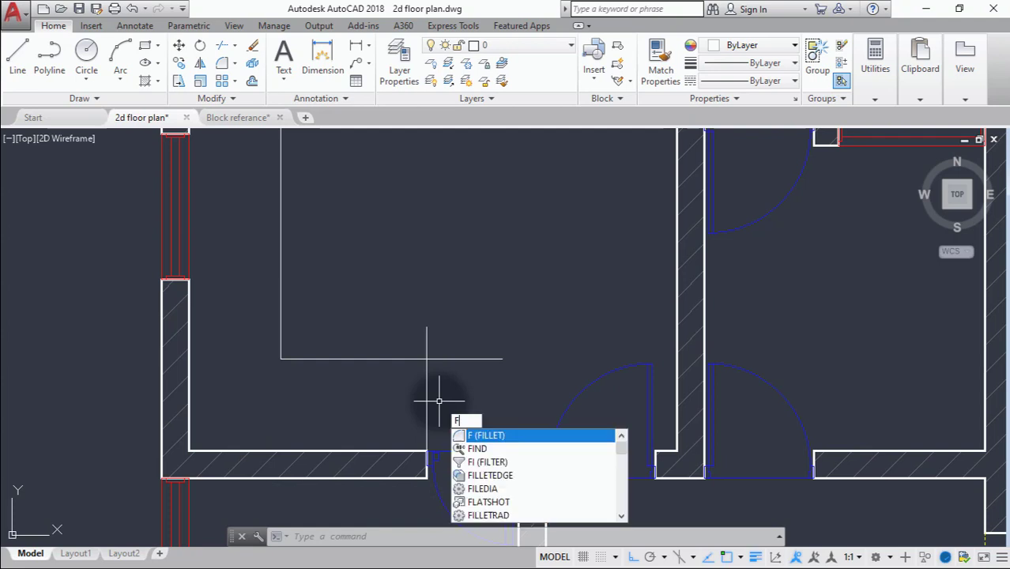
key(Return)
text(m)
key(Return)
text(r)
key(Return)
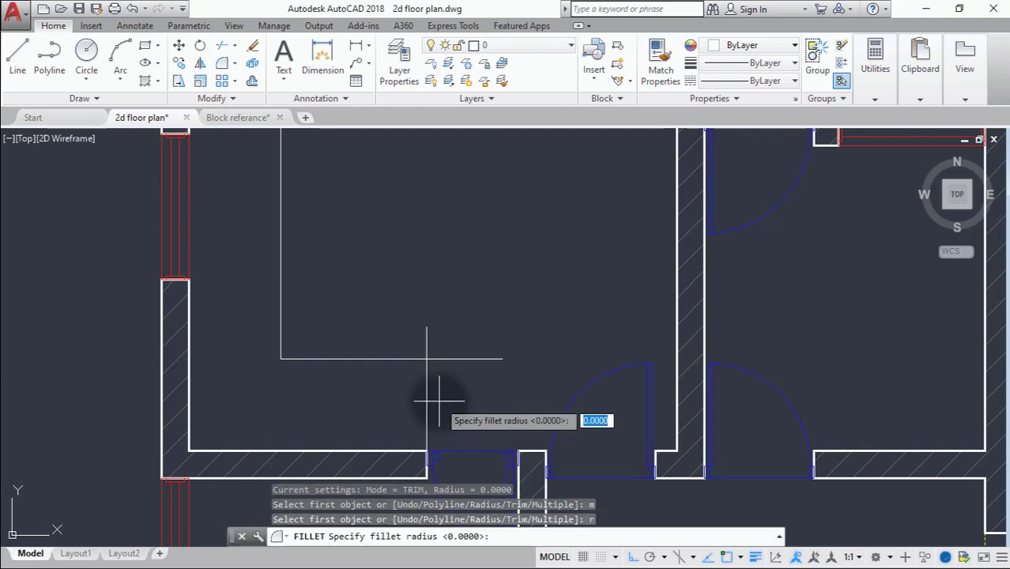
text(30)
key(Return)
click(419, 356)
key(Escape)
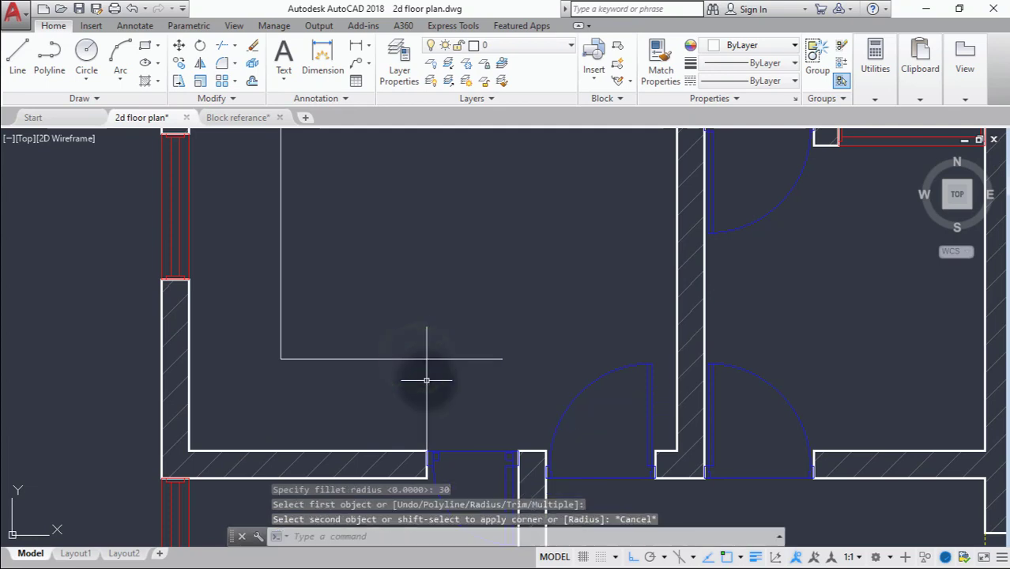
key(Return)
text(r)
key(Return)
text(50)
key(Return)
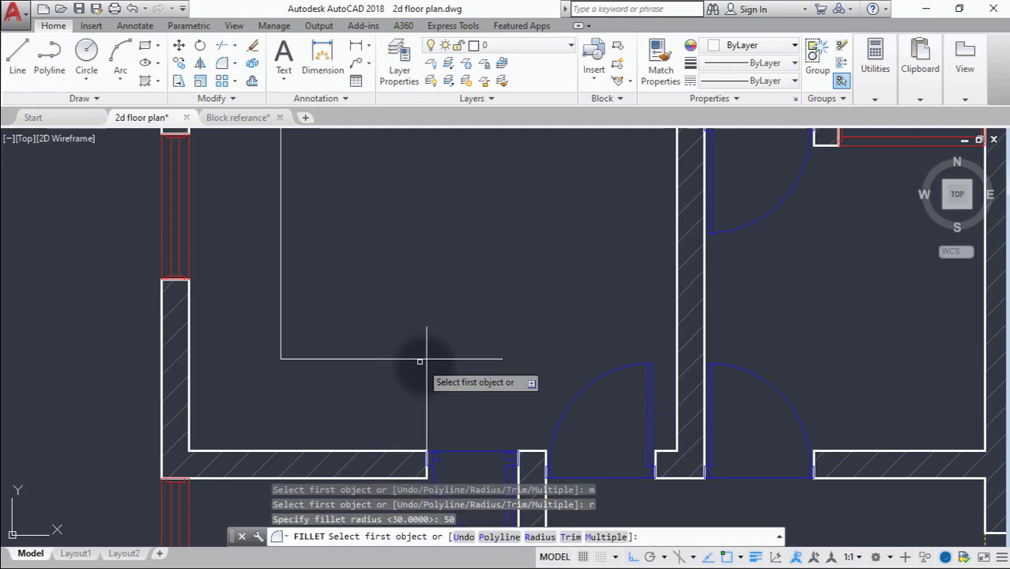
click(414, 359)
key(Escape)
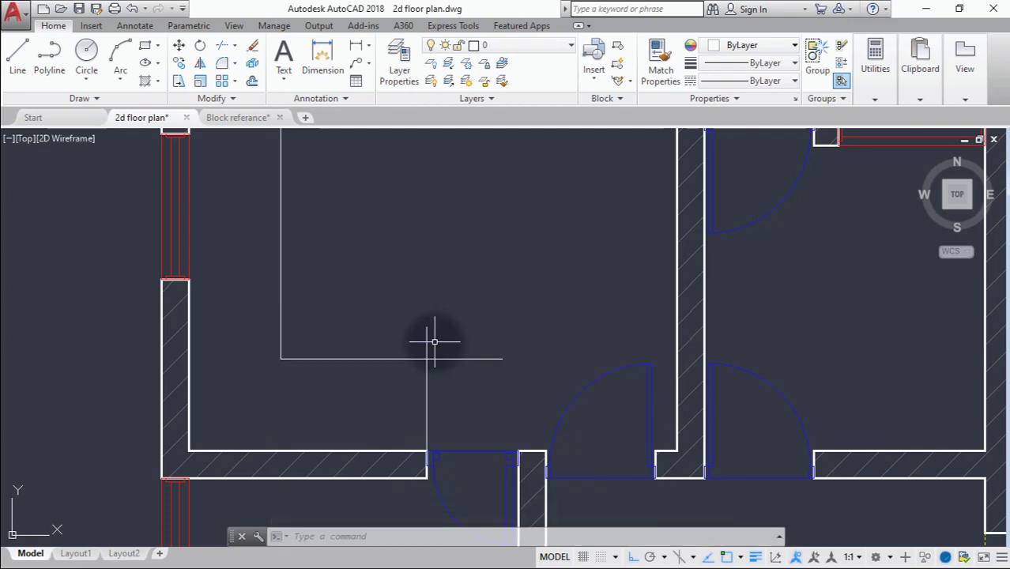
Fillet the counter's two corners beside the bottom-wall door and the upper-right door with radius 50, using the Multiple option.
scroll(450, 309, down, 5)
scroll(467, 276, up, 3)
scroll(376, 347, down, 2)
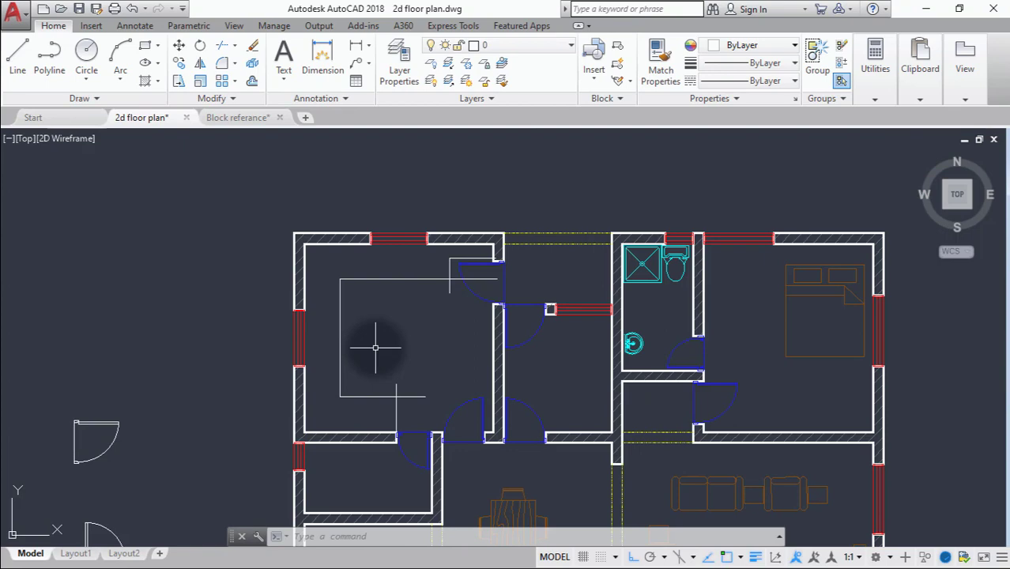
text(F)
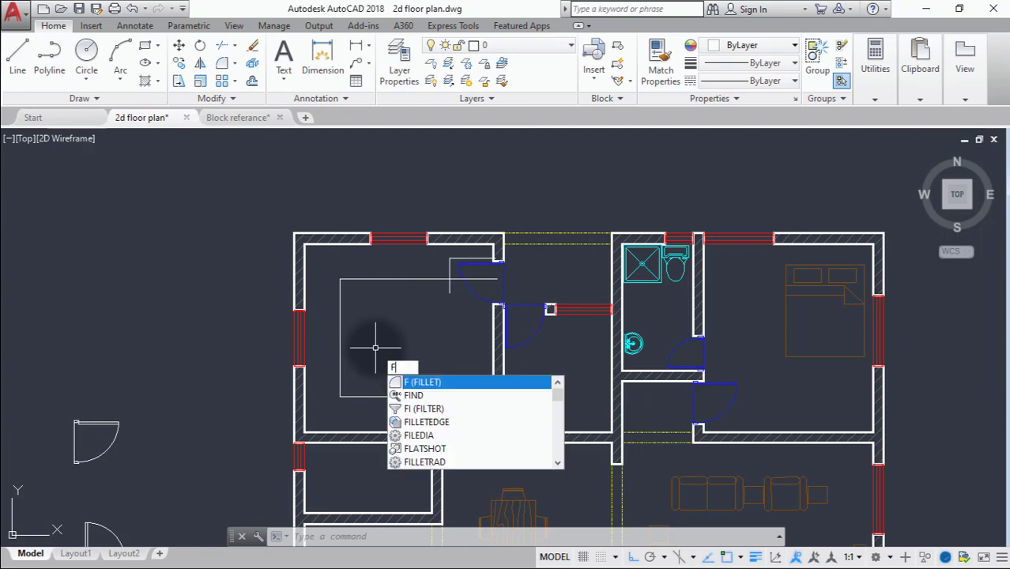
key(Return)
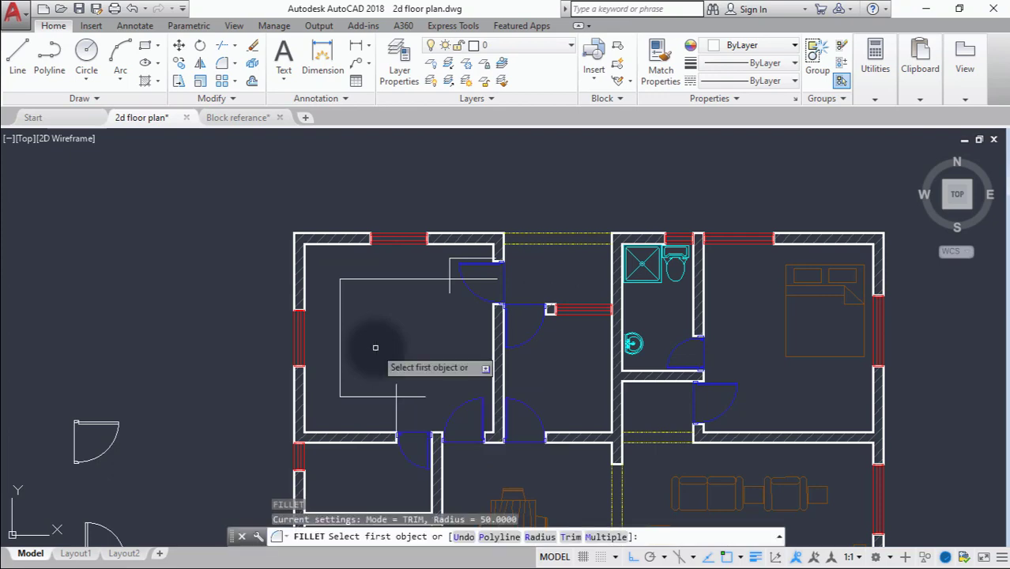
key(Return)
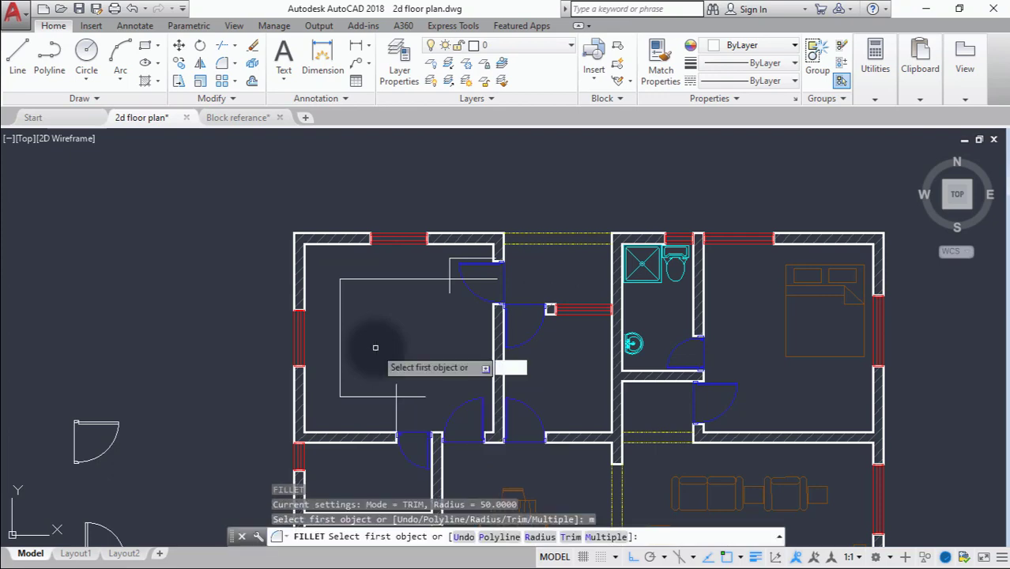
text(r)
key(Return)
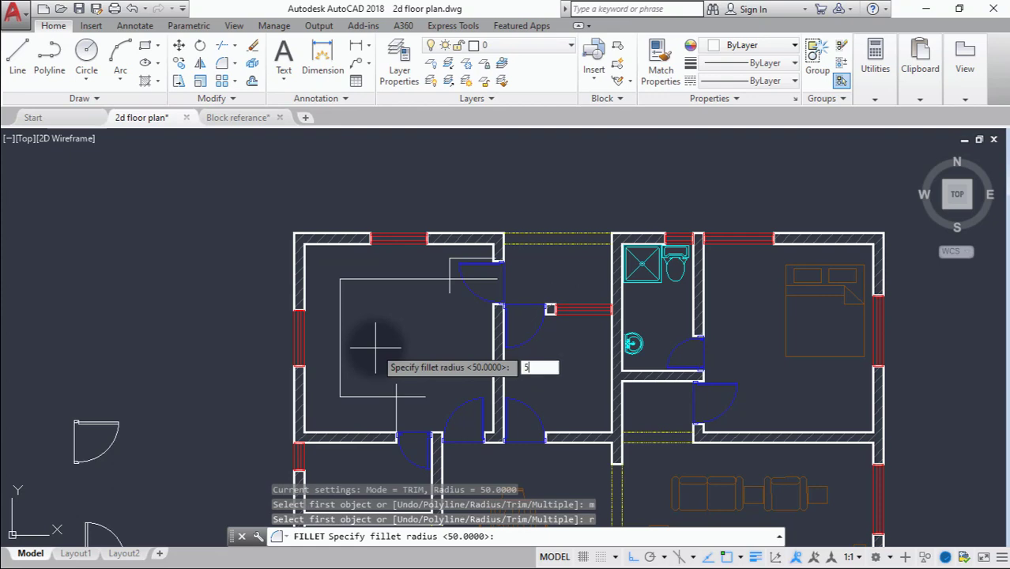
key(Return)
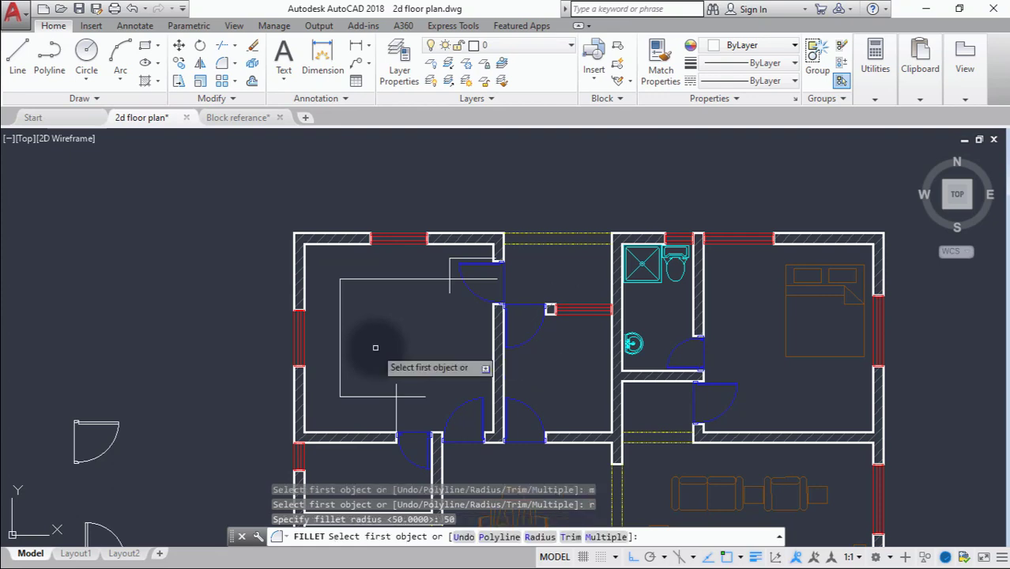
click(391, 395)
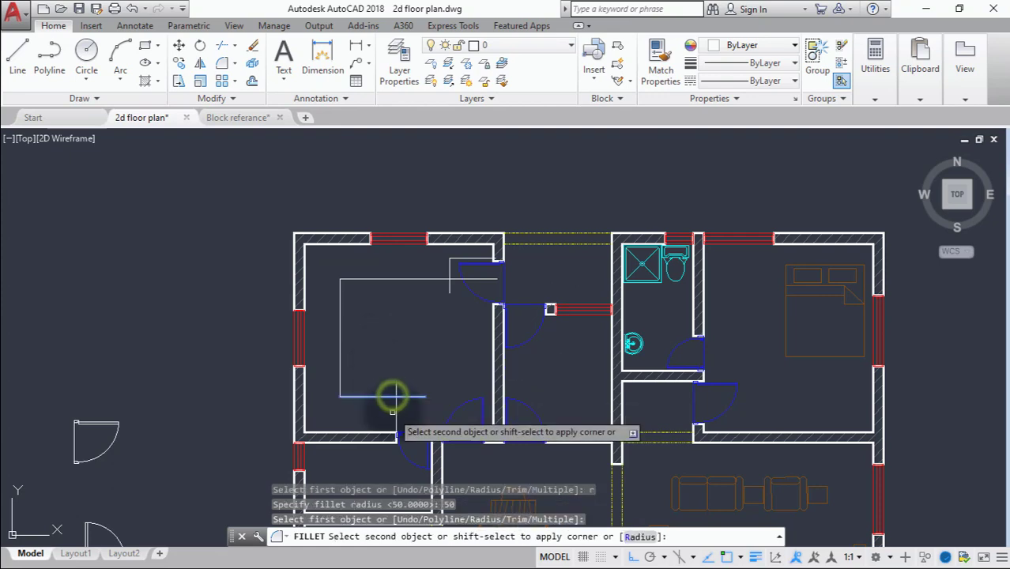
click(397, 412)
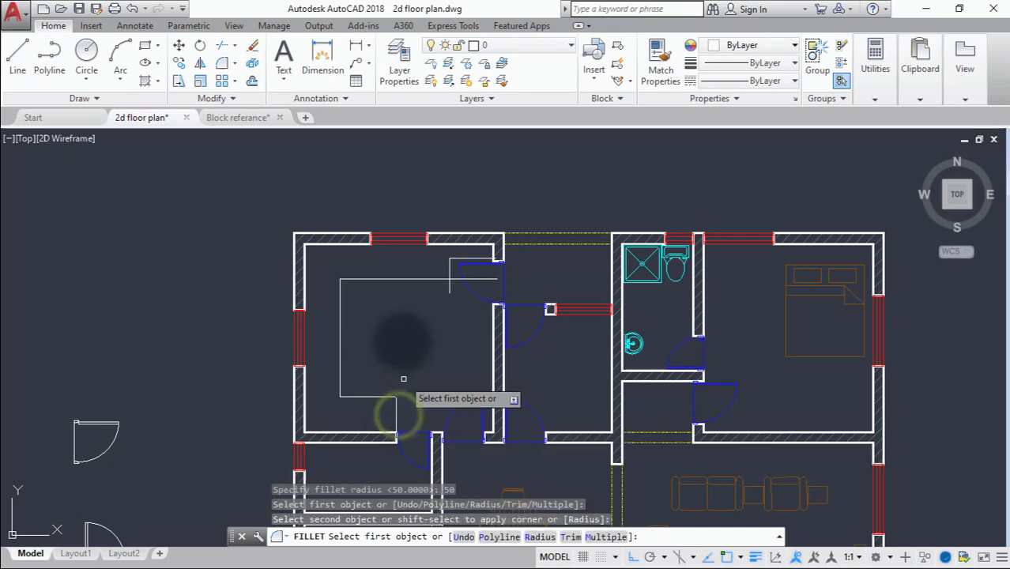
click(434, 279)
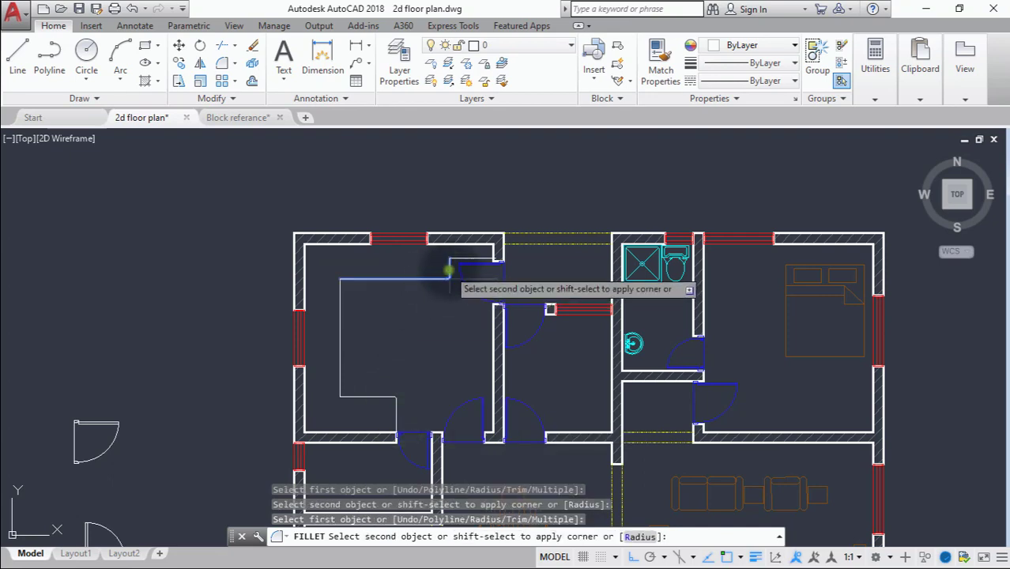
click(451, 270)
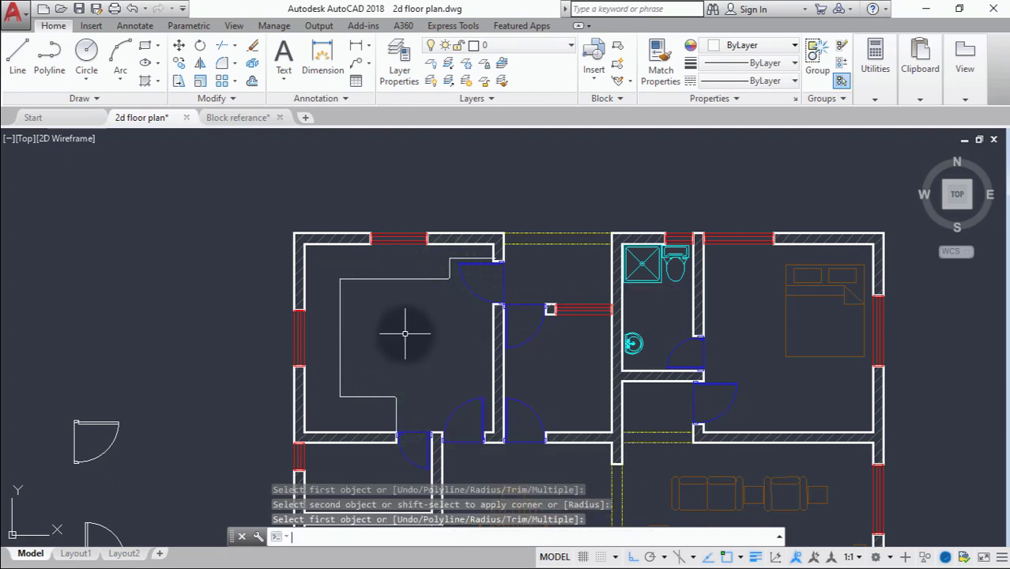
key(Return)
Trim the counter line's end that runs into the wall above the upper-right door.
scroll(511, 244, up, 8)
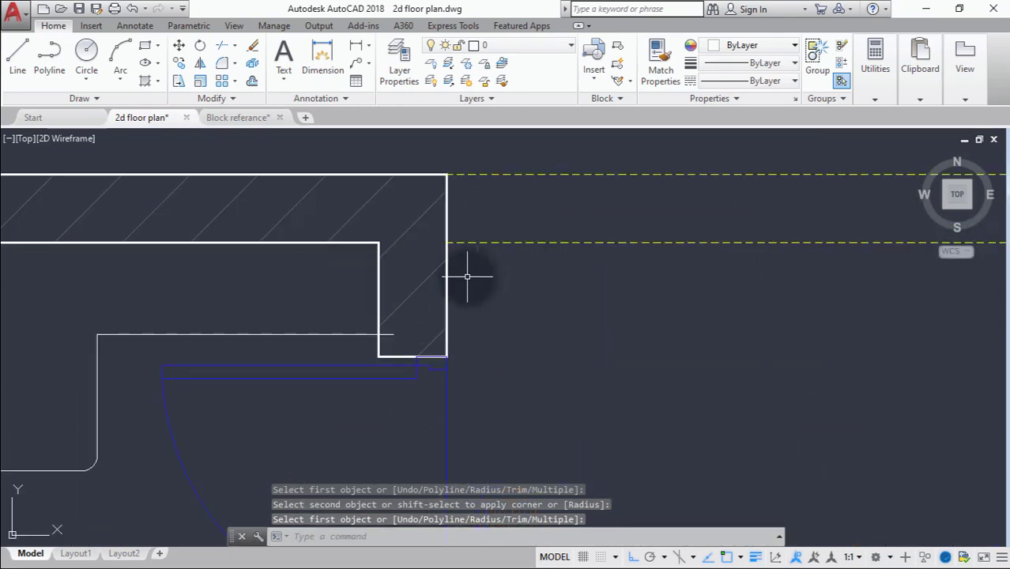
text(tr)
key(Return)
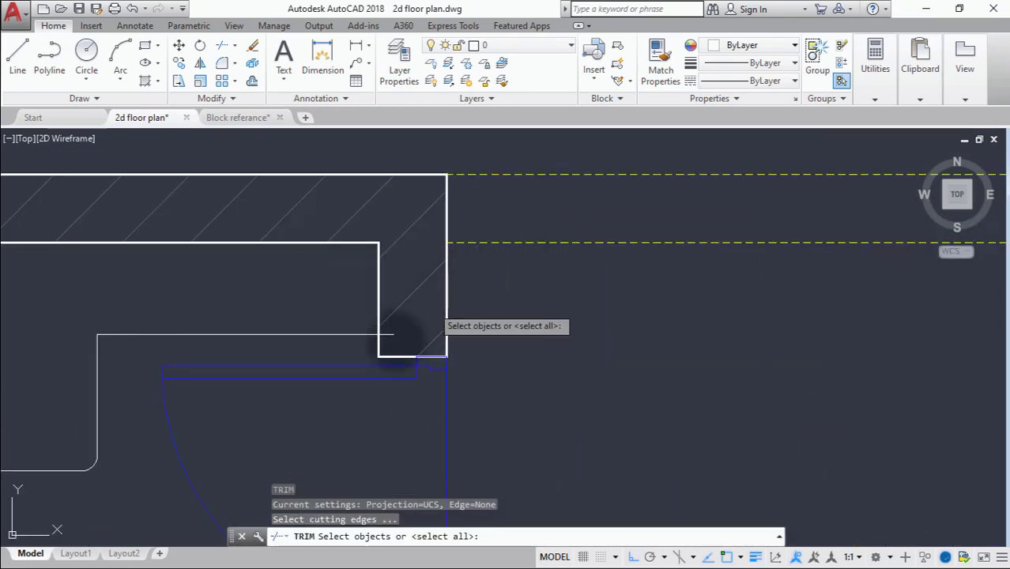
key(Return)
click(387, 334)
key(Return)
scroll(383, 332, down, 10)
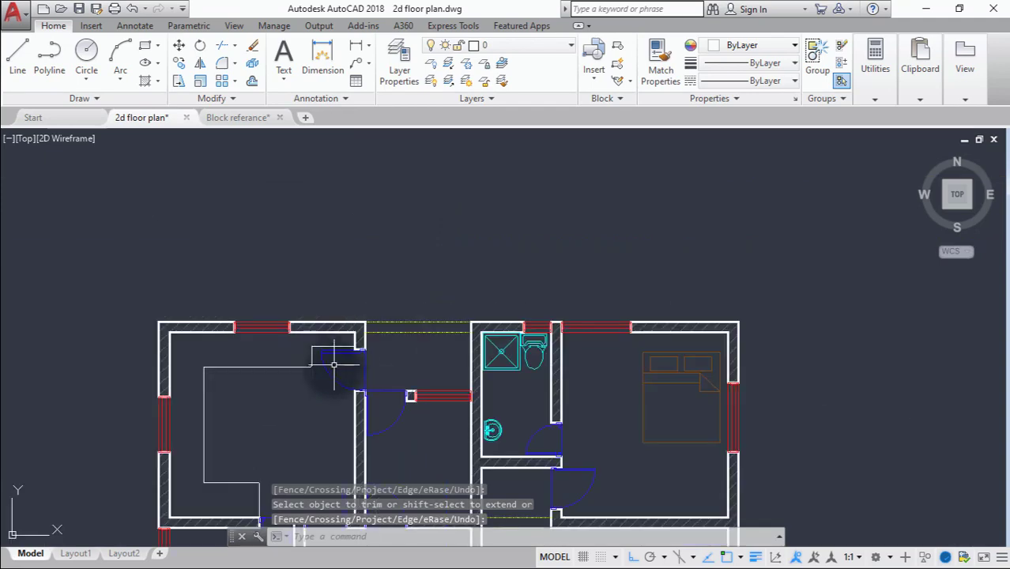
Match the dining table's properties onto the counter's lower lines beside the bottom-wall door and its long vertical line.
text(m)
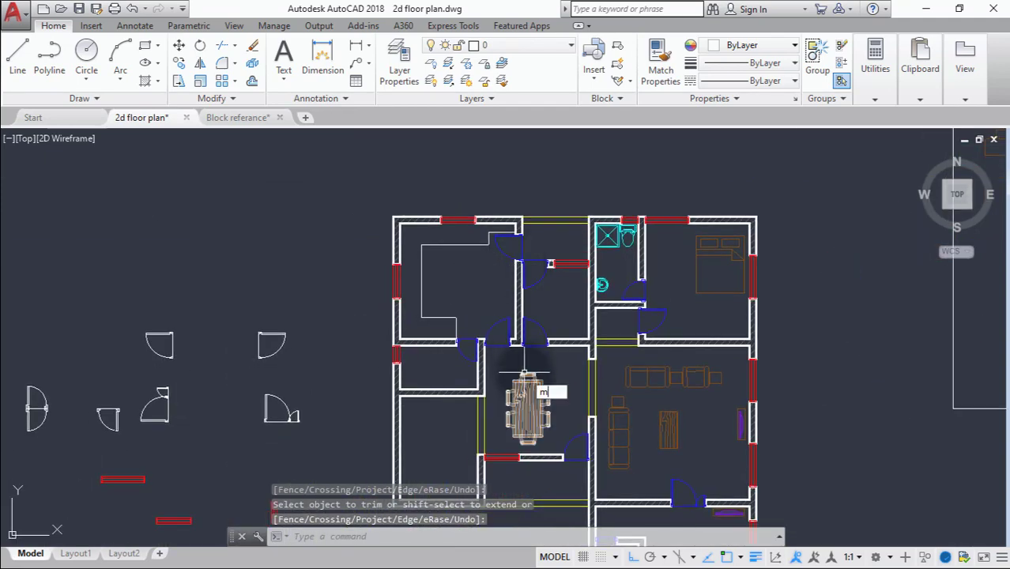
text(a)
key(Return)
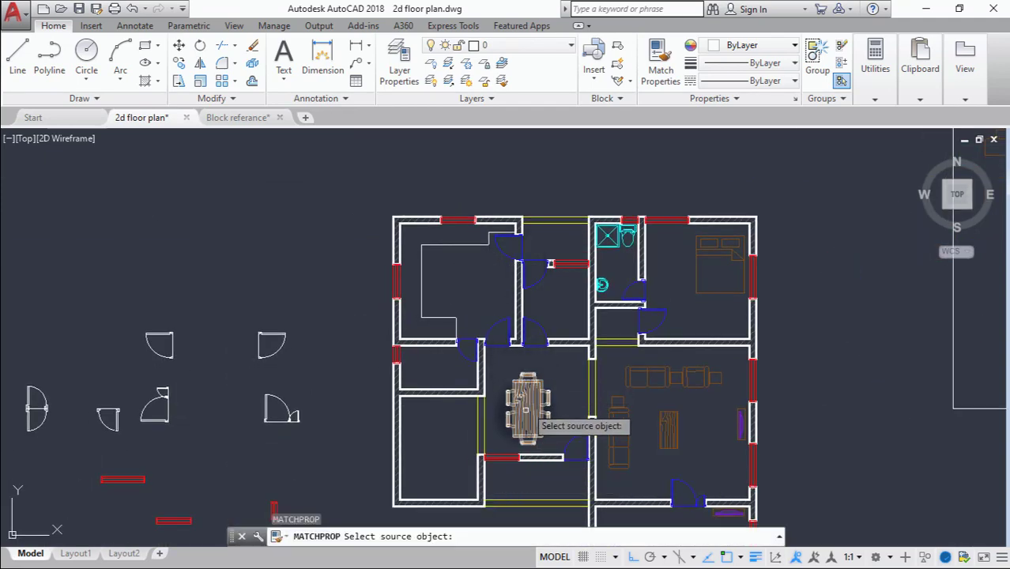
click(525, 409)
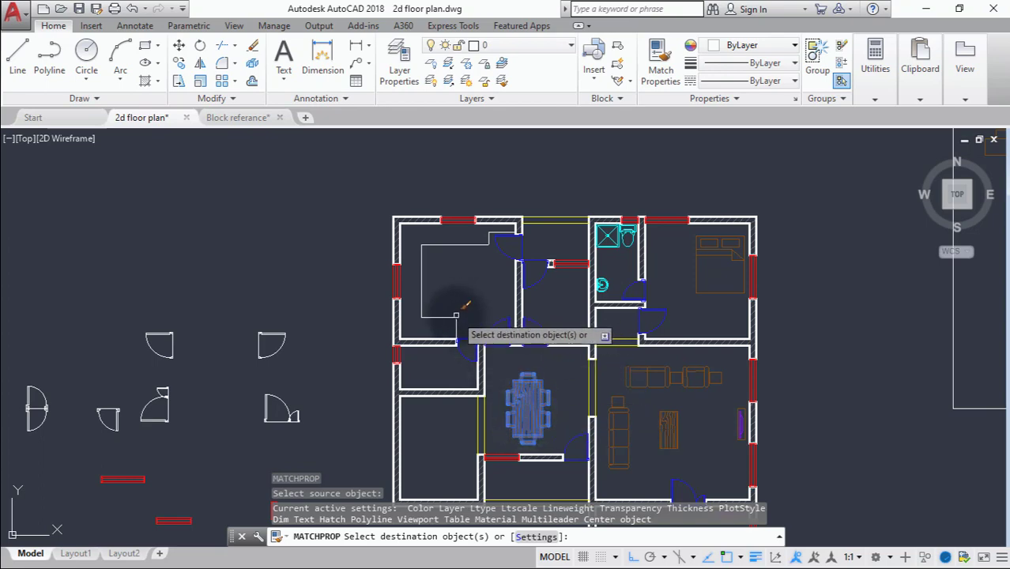
scroll(458, 312, up, 5)
click(481, 294)
click(428, 338)
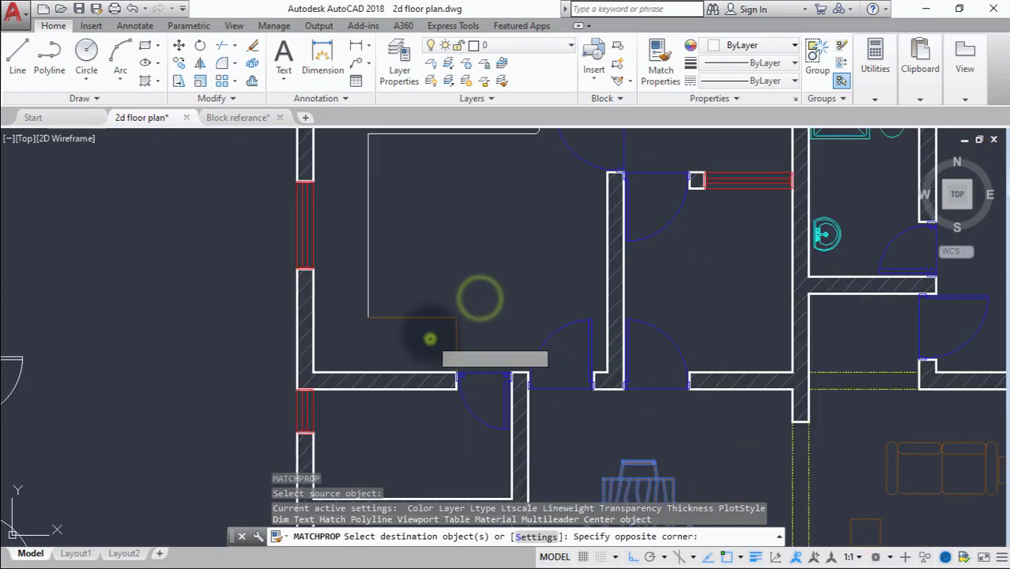
click(397, 202)
click(333, 254)
Apply the same matched properties to the counter's upper horizontal lines, short vertical line and rounded corner near the upper-right door.
middle_drag(360, 294, 330, 412)
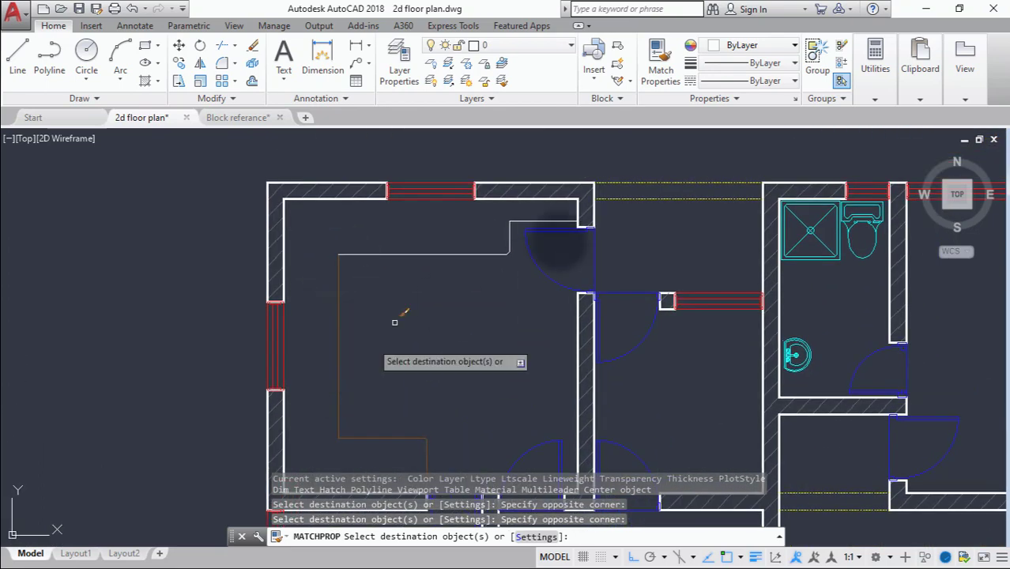
scroll(528, 224, up, 4)
click(523, 219)
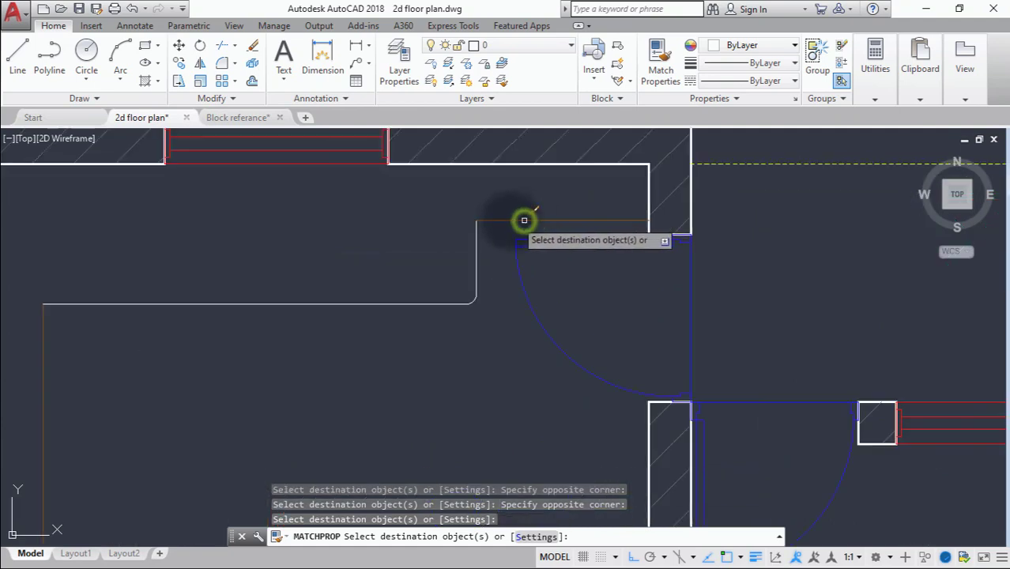
click(486, 203)
click(430, 314)
scroll(413, 330, down, 5)
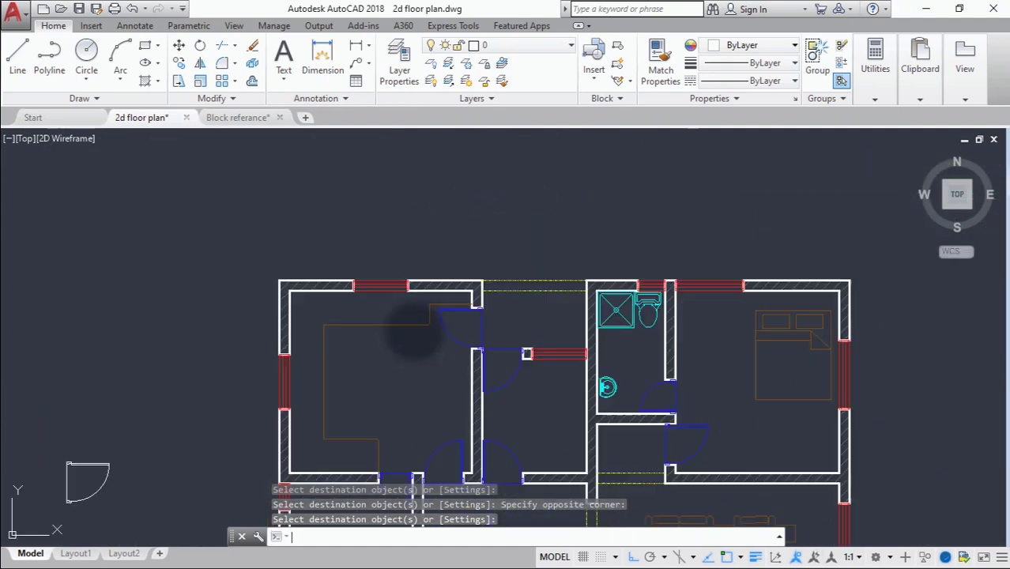
key(Return)
middle_drag(338, 416, 385, 366)
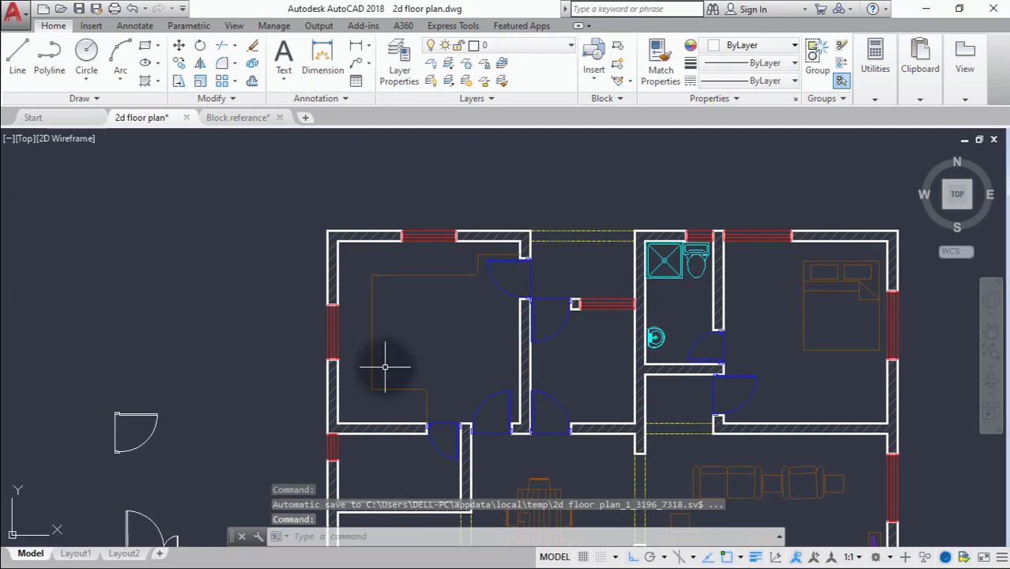
Group all the objects of the double-bowl kitchen sink in the furniture reference frame.
scroll(422, 322, down, 2)
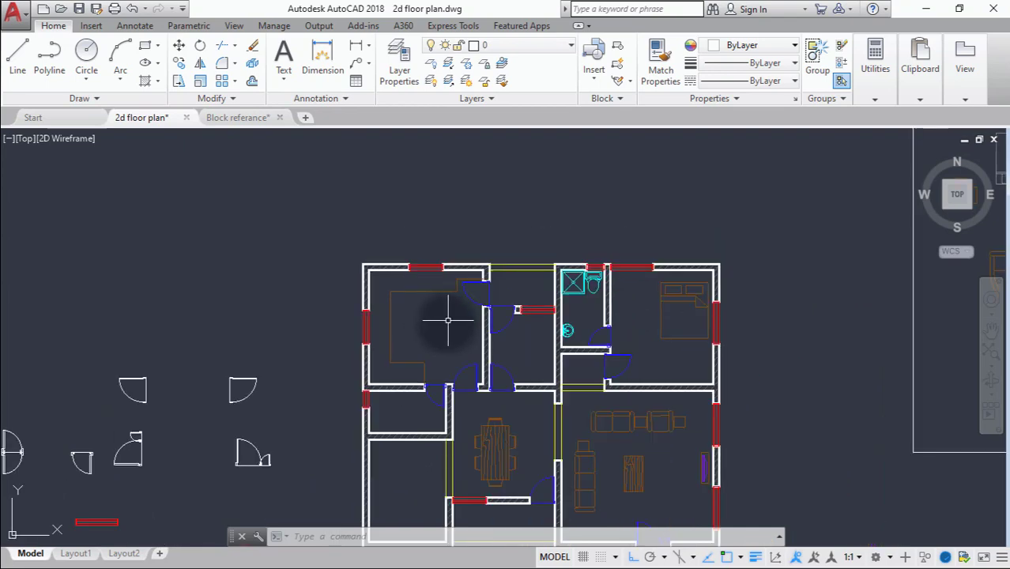
scroll(426, 331, down, 2)
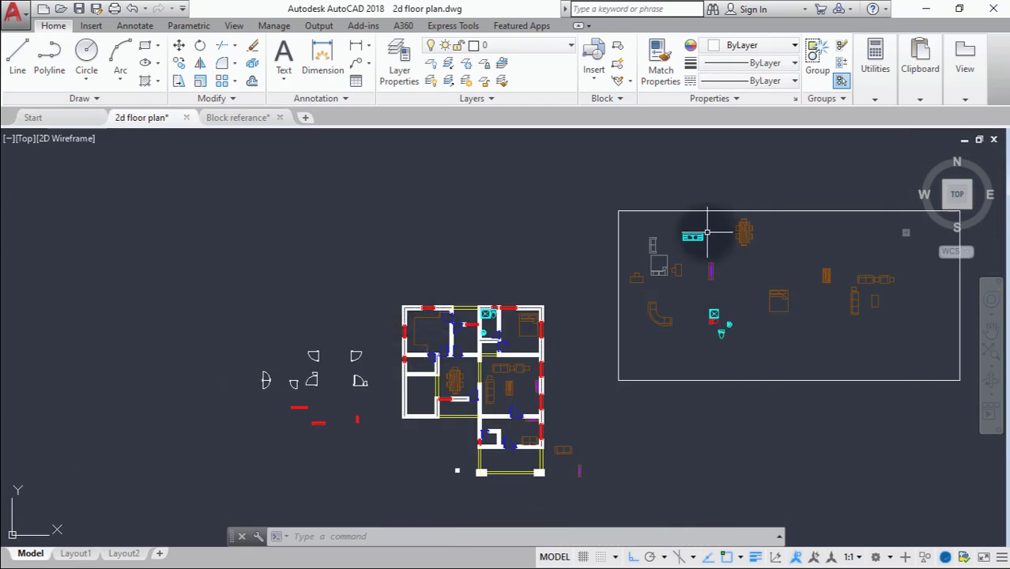
scroll(707, 234, up, 4)
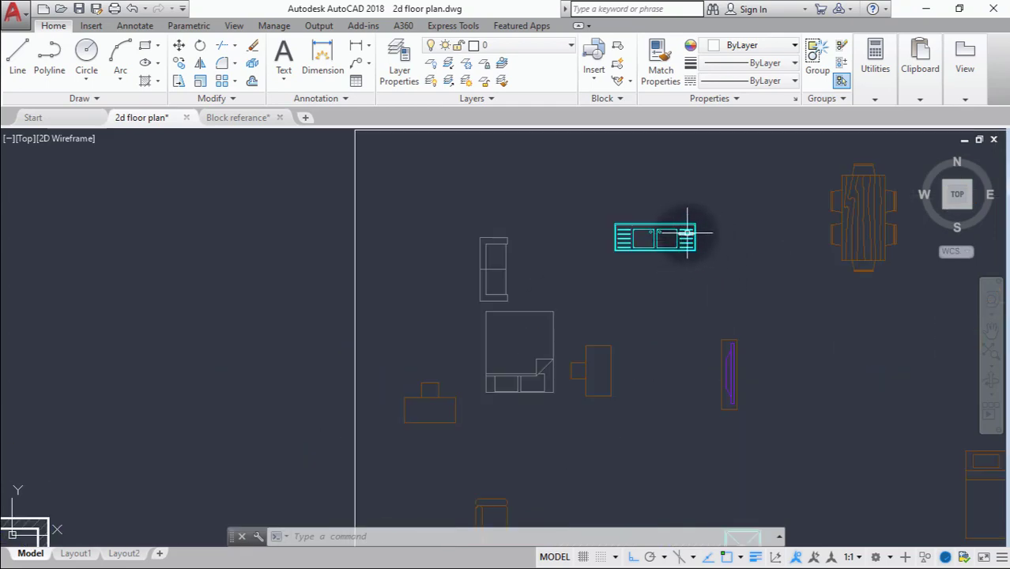
click(714, 206)
click(577, 304)
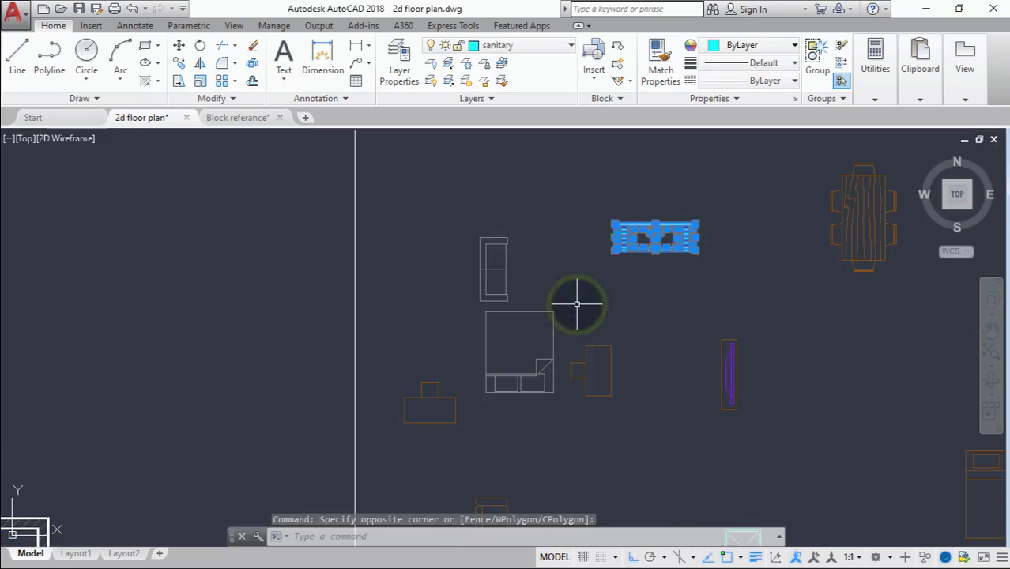
text(g)
key(Return)
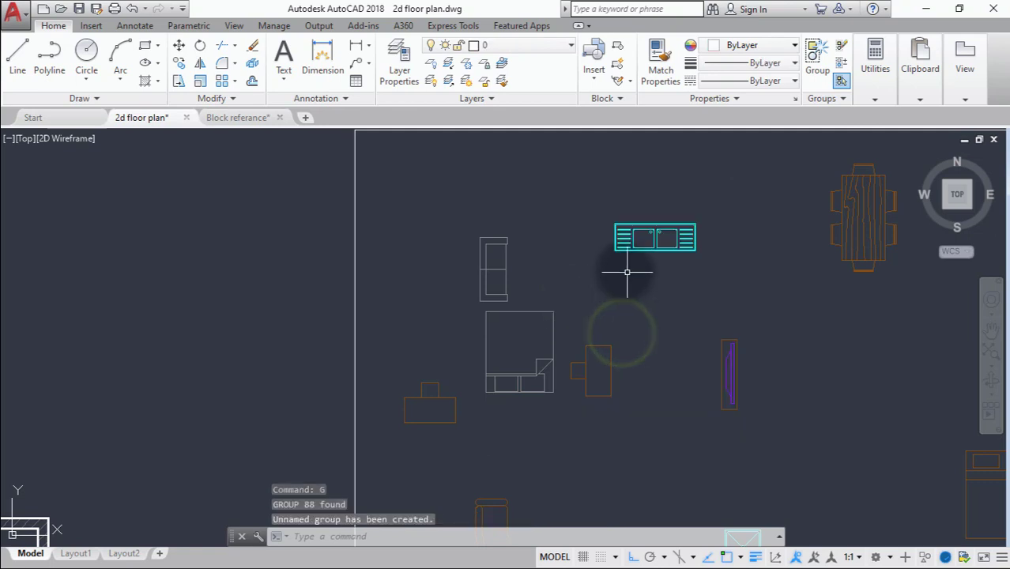
Copy the grouped kitchen sink, with Ortho off, onto the upper counter just below the top-wall window of the upper-left room.
click(180, 46)
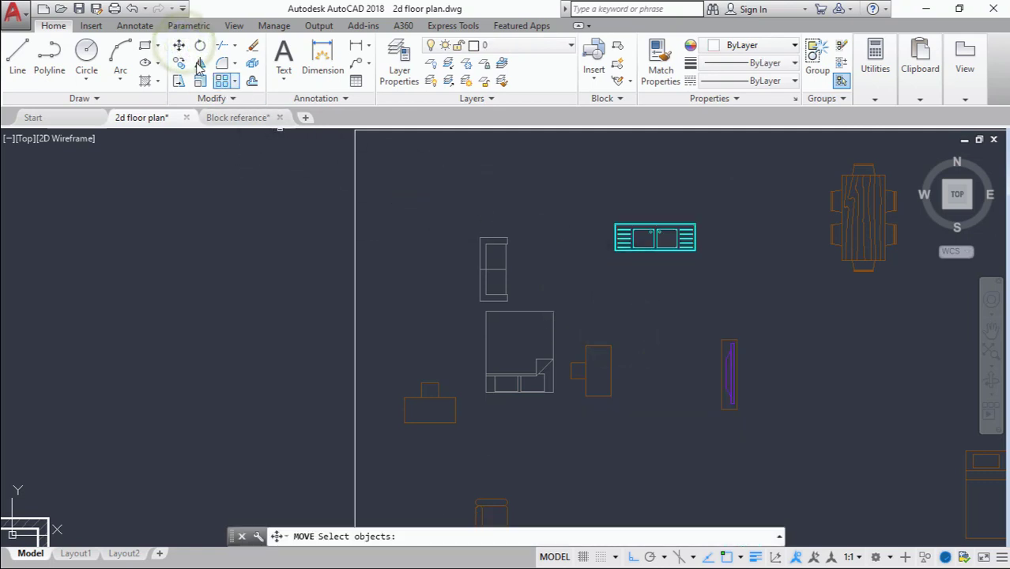
click(180, 64)
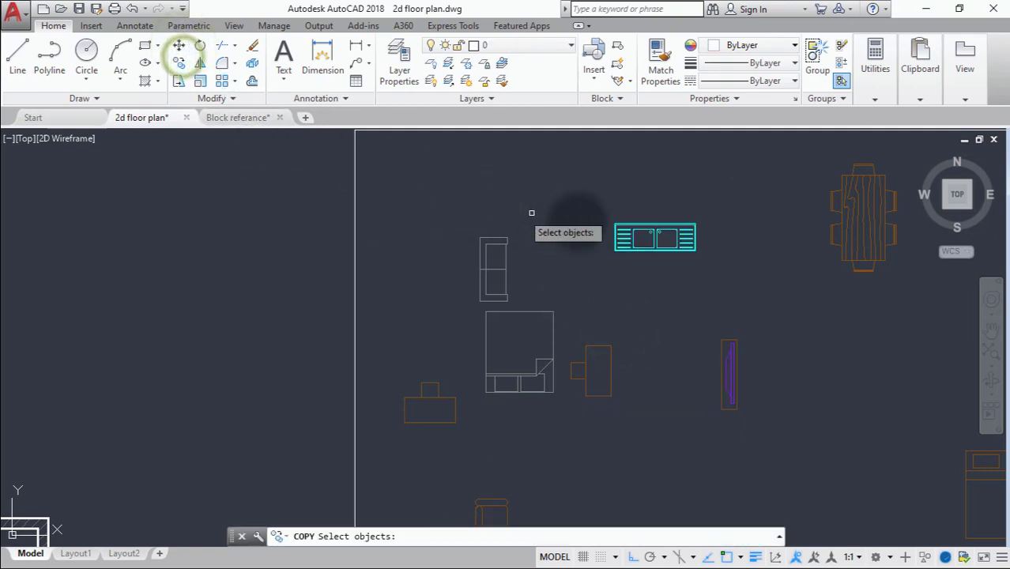
click(652, 237)
key(Return)
click(653, 239)
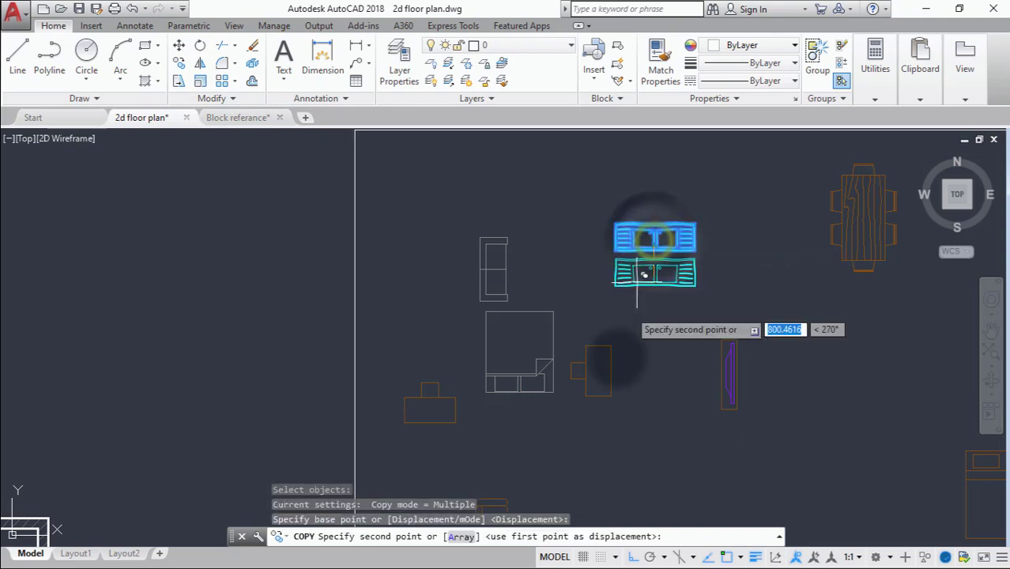
click(632, 557)
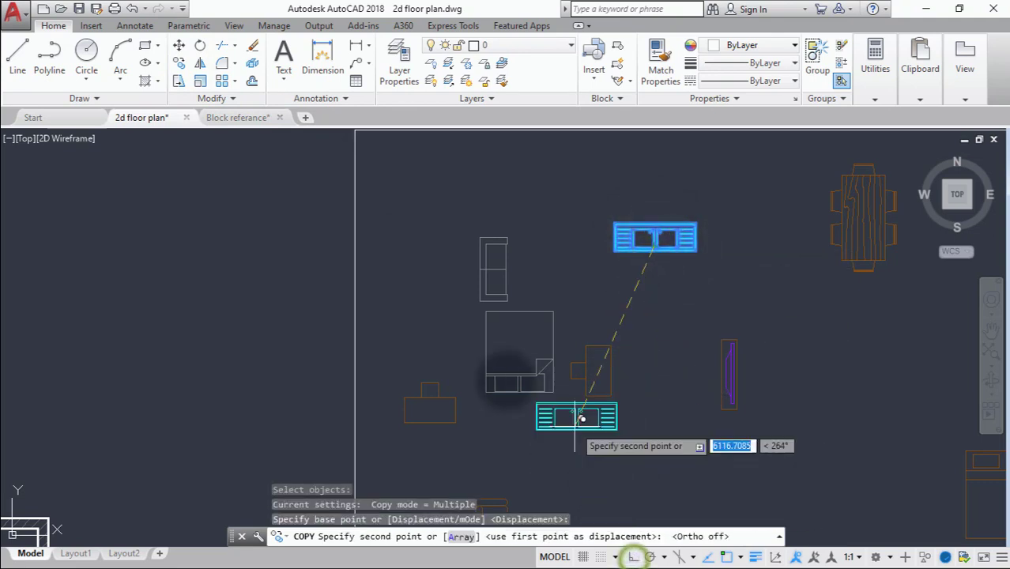
scroll(428, 354, down, 5)
middle_drag(429, 354, 672, 272)
scroll(497, 318, up, 10)
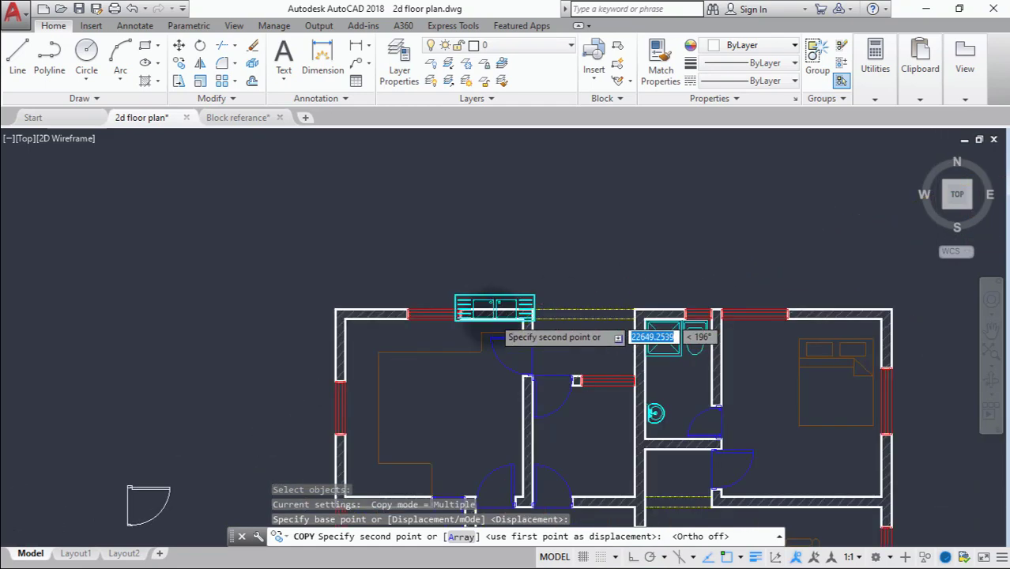
scroll(395, 359, up, 2)
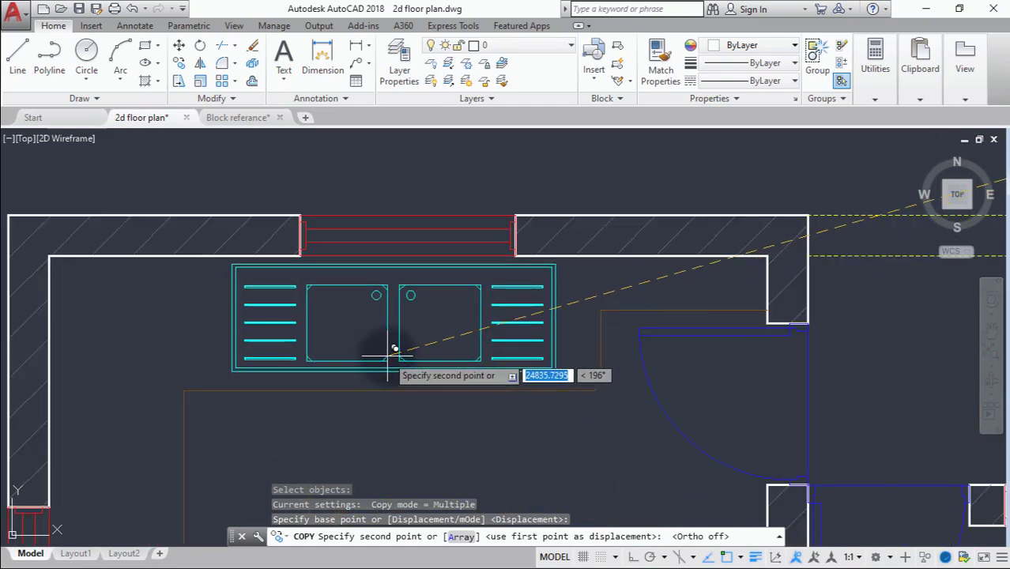
click(390, 469)
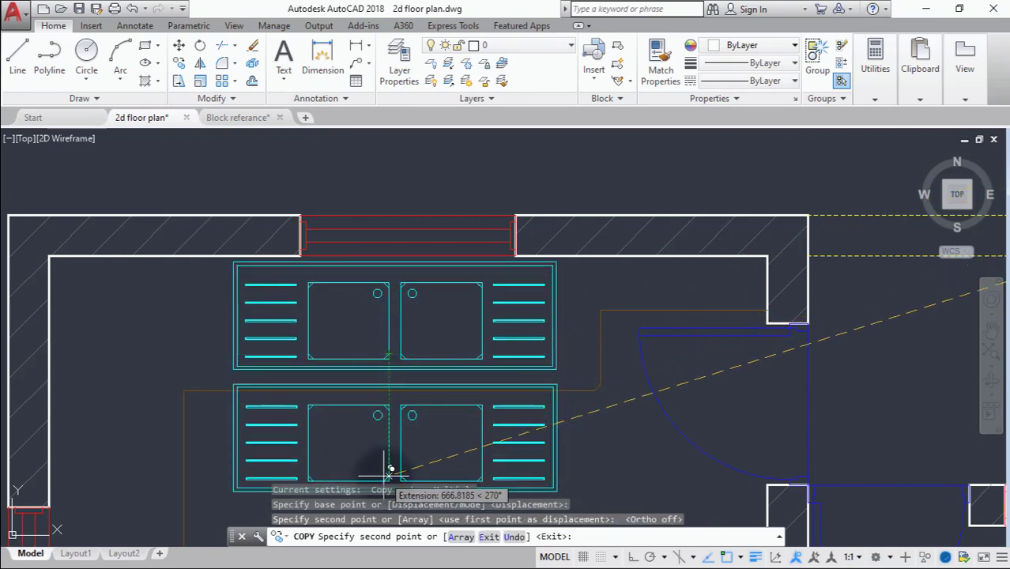
scroll(367, 427, down, 8)
key(Escape)
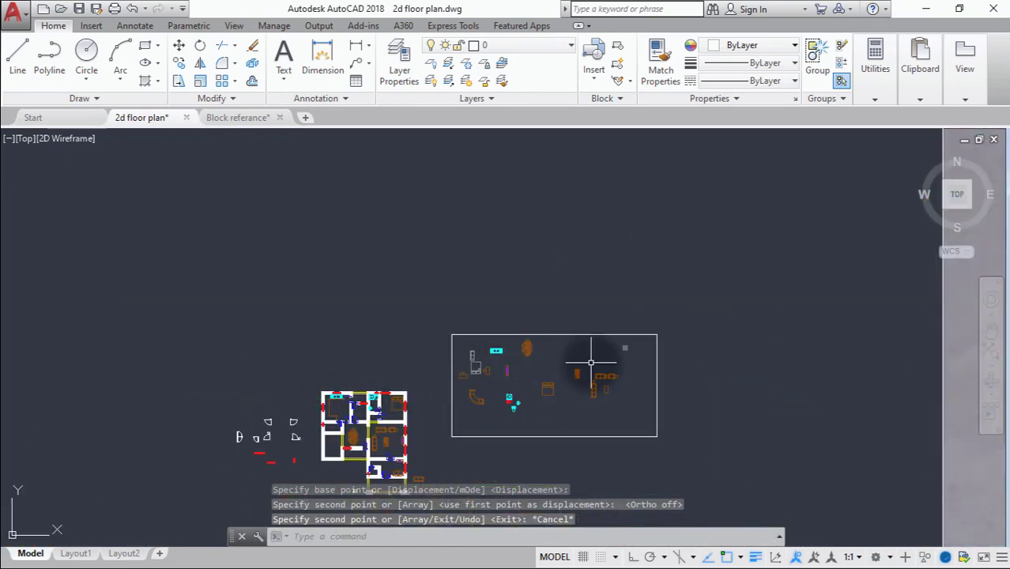
Copy the four-burner hob from the furniture frame onto the lower counter, near the bottom wall of the upper-left room.
scroll(592, 360, up, 2)
key(Return)
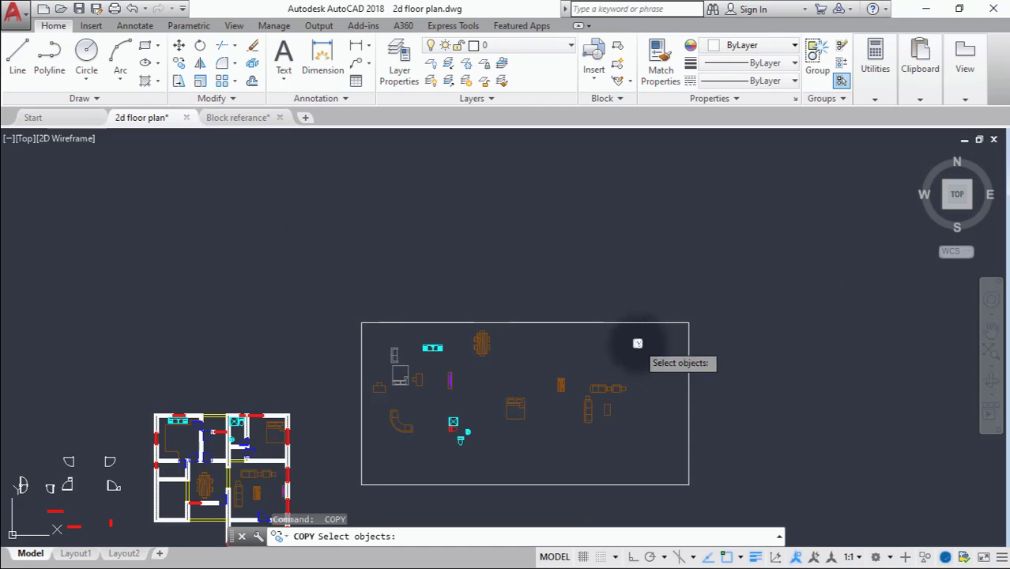
click(637, 342)
key(Return)
click(637, 343)
scroll(292, 467, down, 6)
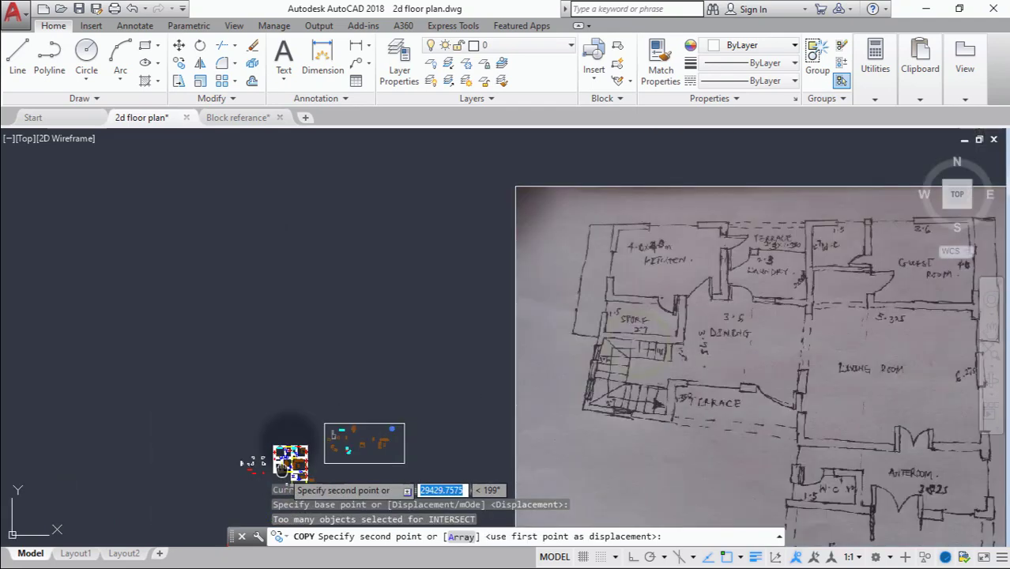
middle_drag(290, 466, 379, 320)
scroll(379, 324, up, 10)
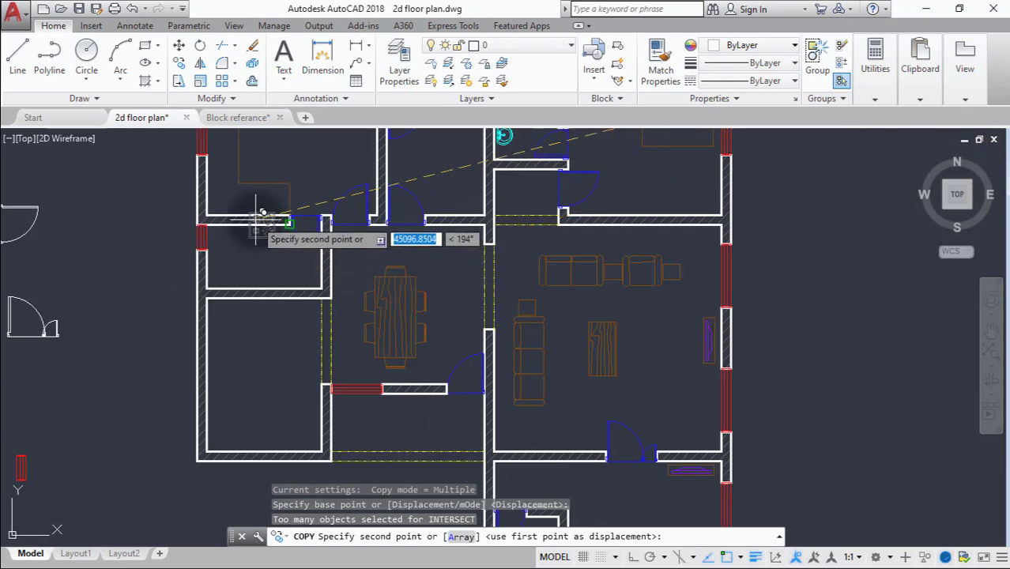
scroll(245, 190, up, 2)
scroll(293, 286, up, 3)
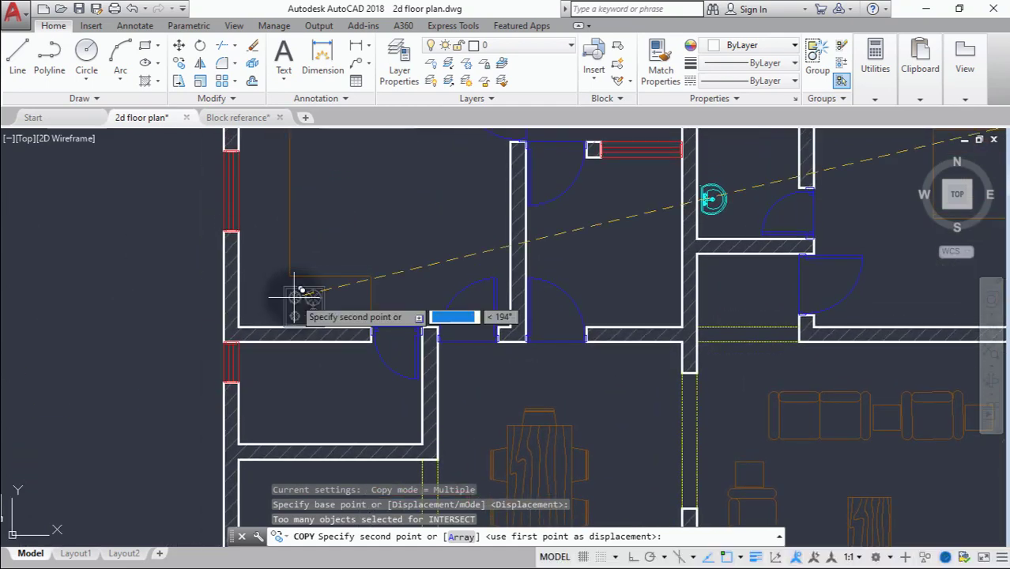
scroll(301, 290, up, 4)
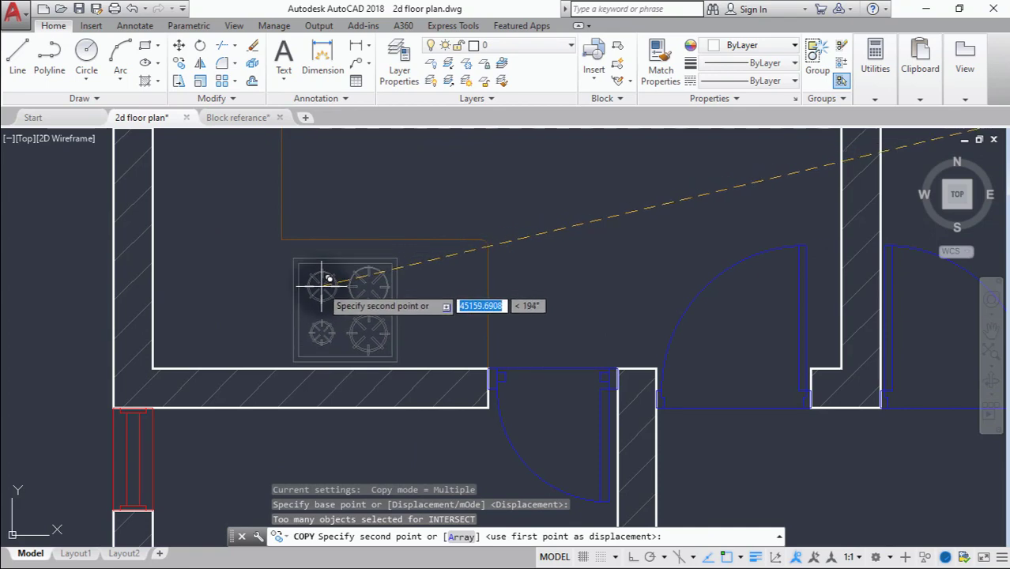
click(326, 285)
key(Escape)
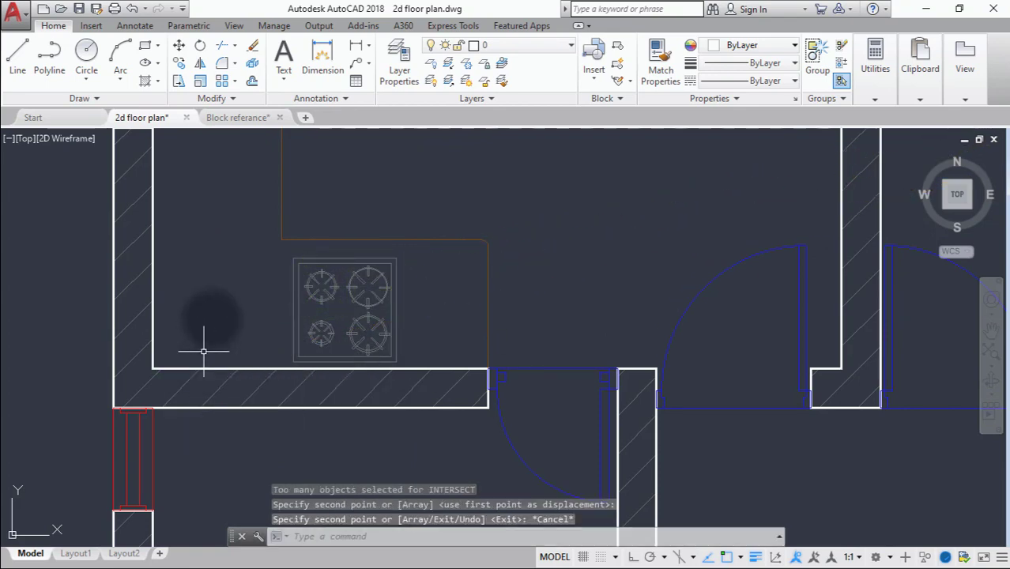
Examine the furnished floor plan room by room, including the kitchen, the upper opening and the empty lower-left room.
scroll(203, 351, down, 5)
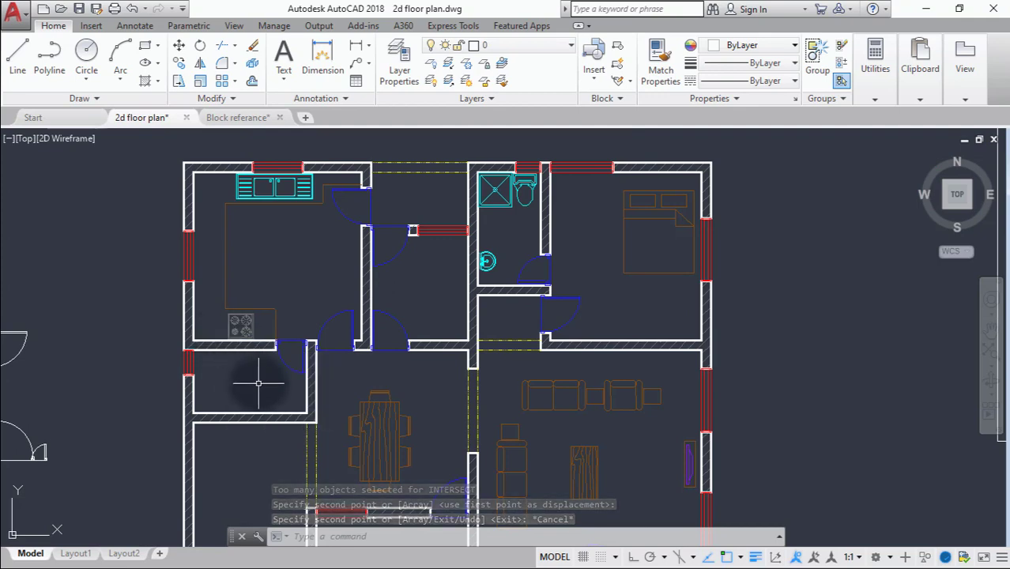
scroll(348, 362, down, 4)
scroll(348, 362, up, 2)
scroll(348, 361, up, 2)
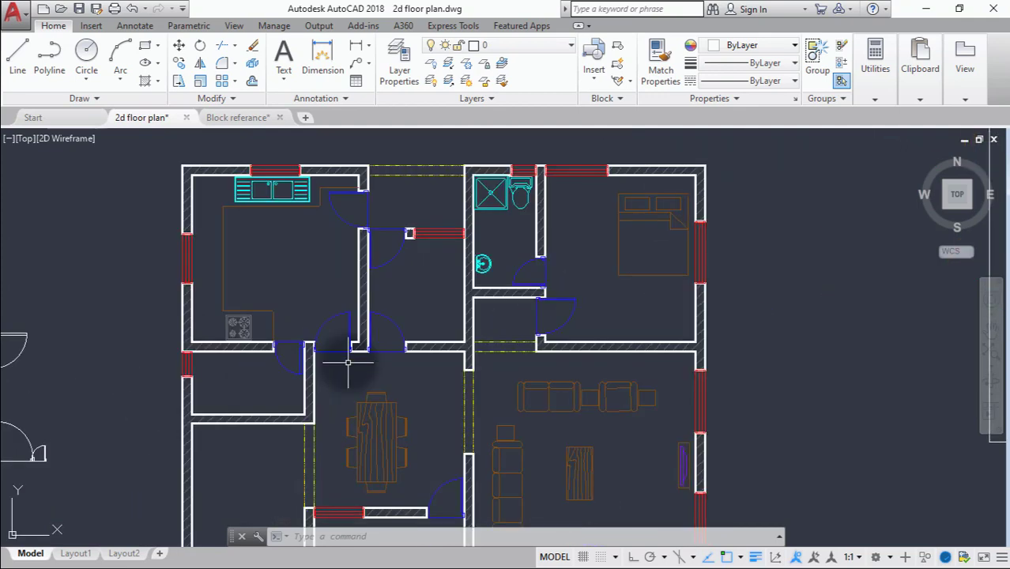
scroll(348, 361, down, 3)
mouse_move(351, 368)
middle_down()
mouse_move(328, 221)
mouse_move(347, 360)
middle_up()
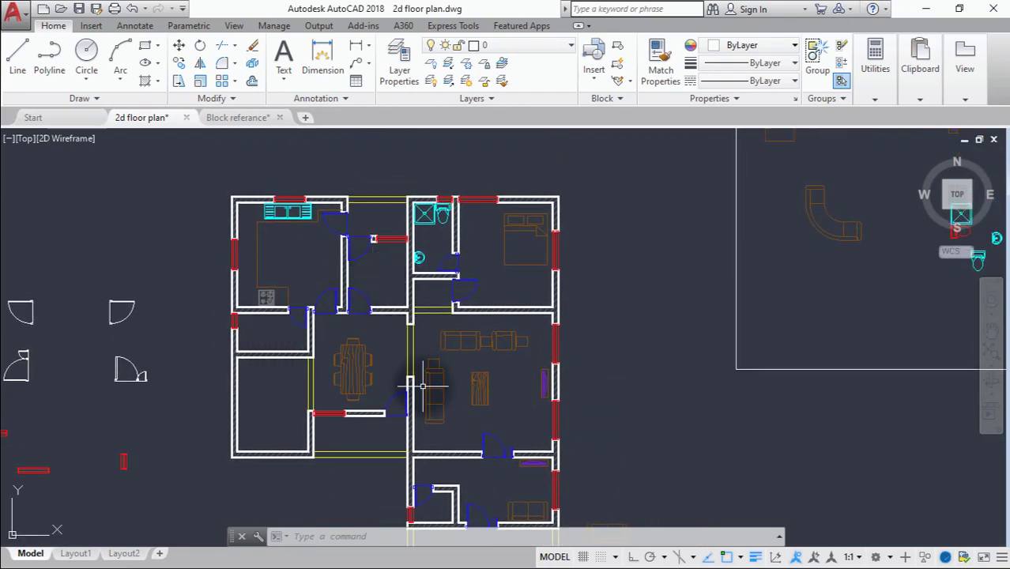
middle_drag(413, 384, 444, 388)
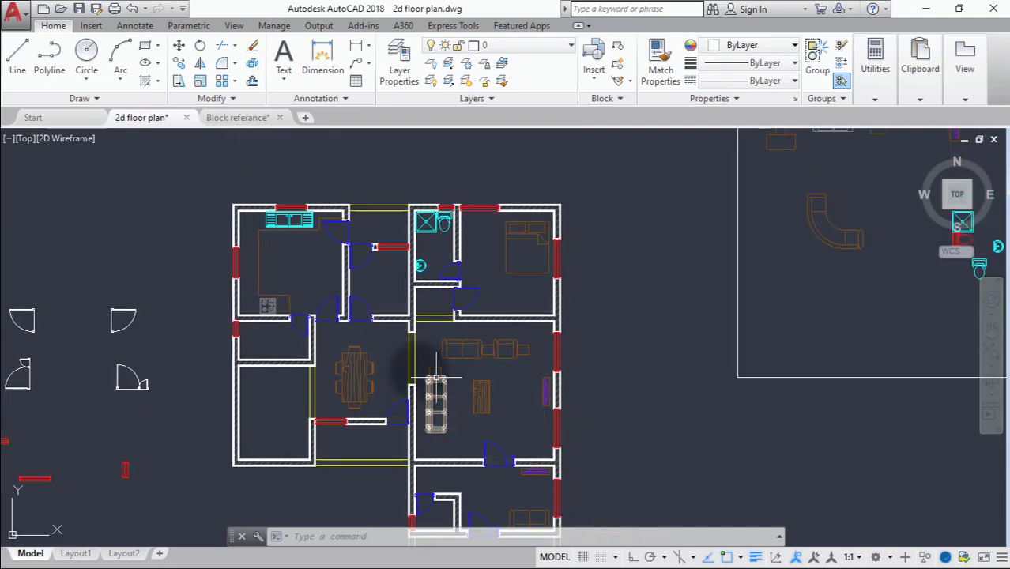
middle_drag(427, 356, 533, 323)
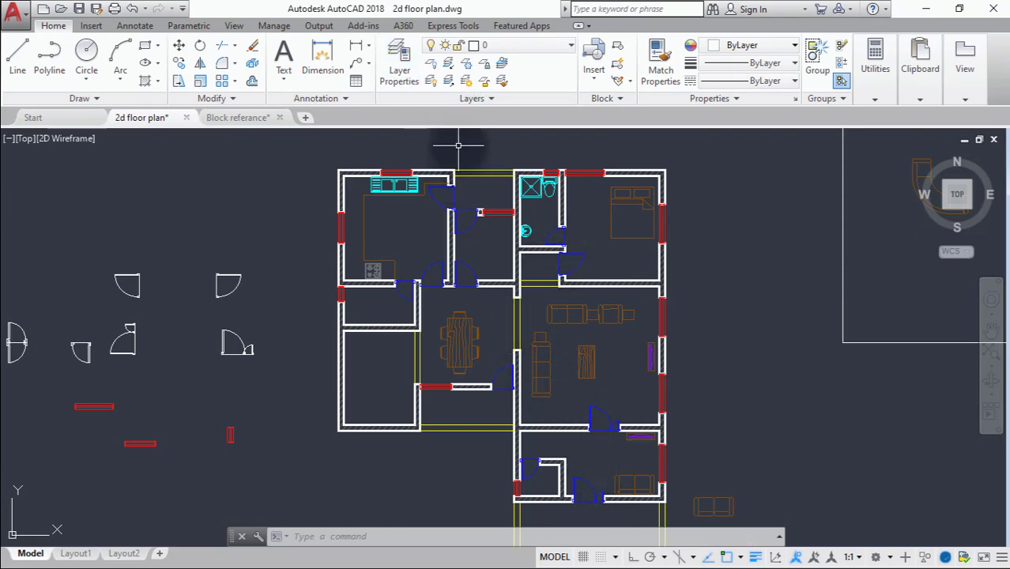
scroll(472, 173, up, 6)
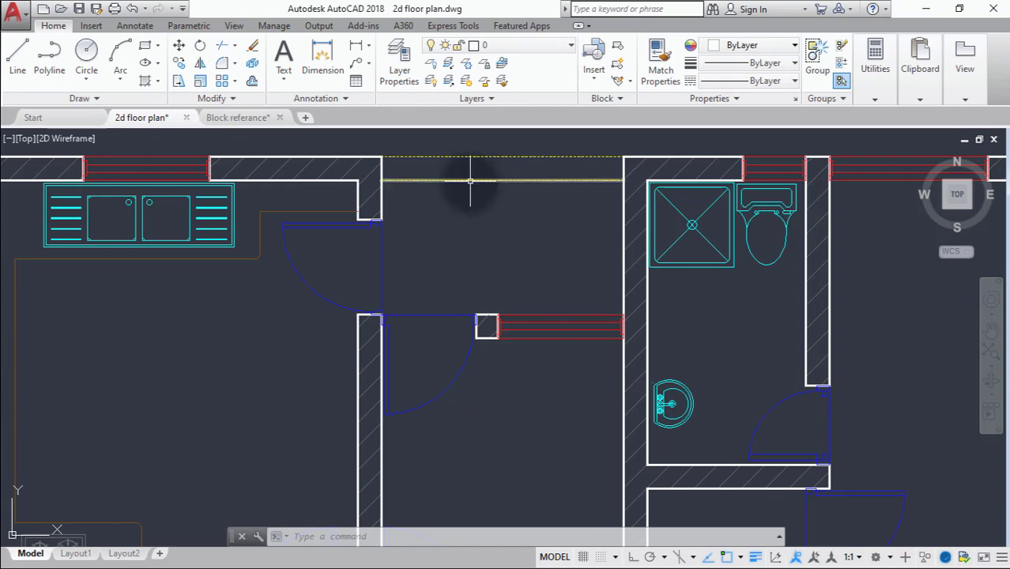
scroll(460, 231, down, 6)
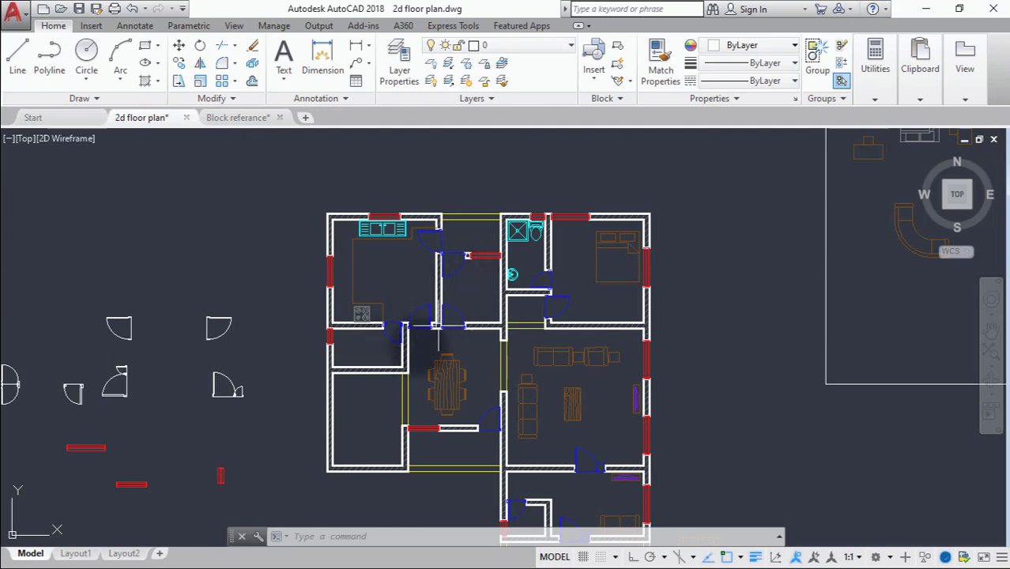
scroll(372, 410, up, 4)
scroll(378, 412, down, 2)
middle_drag(378, 412, 387, 330)
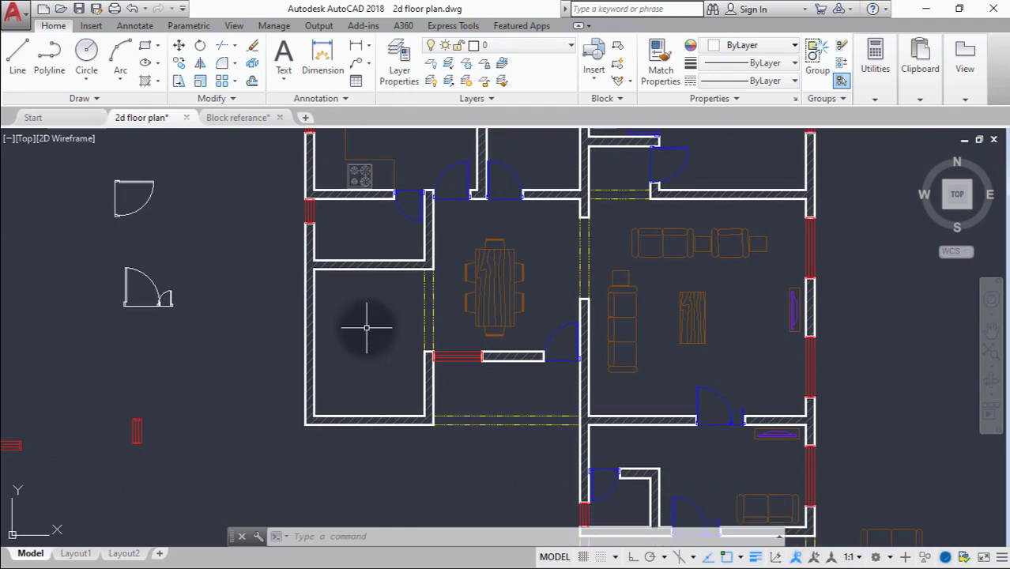